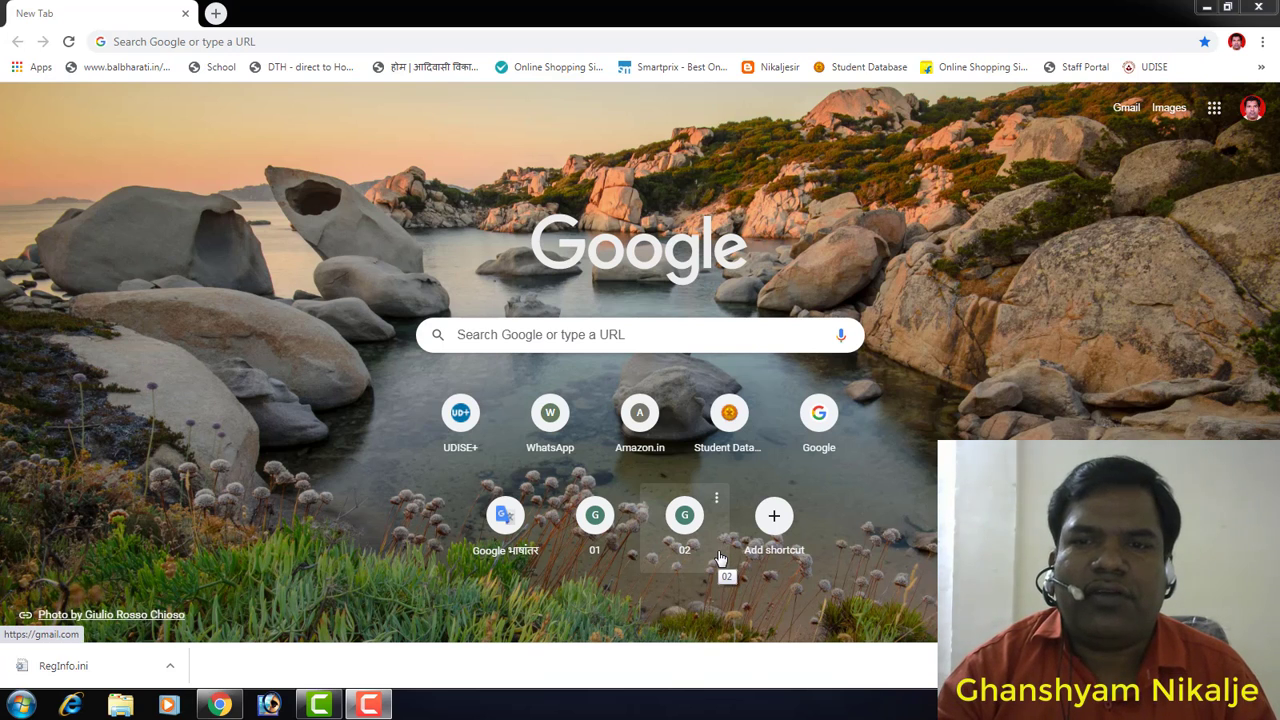
Step: Go to navodaya.gov.in using the 'na' address-bar autocomplete suggestion
click(271, 42)
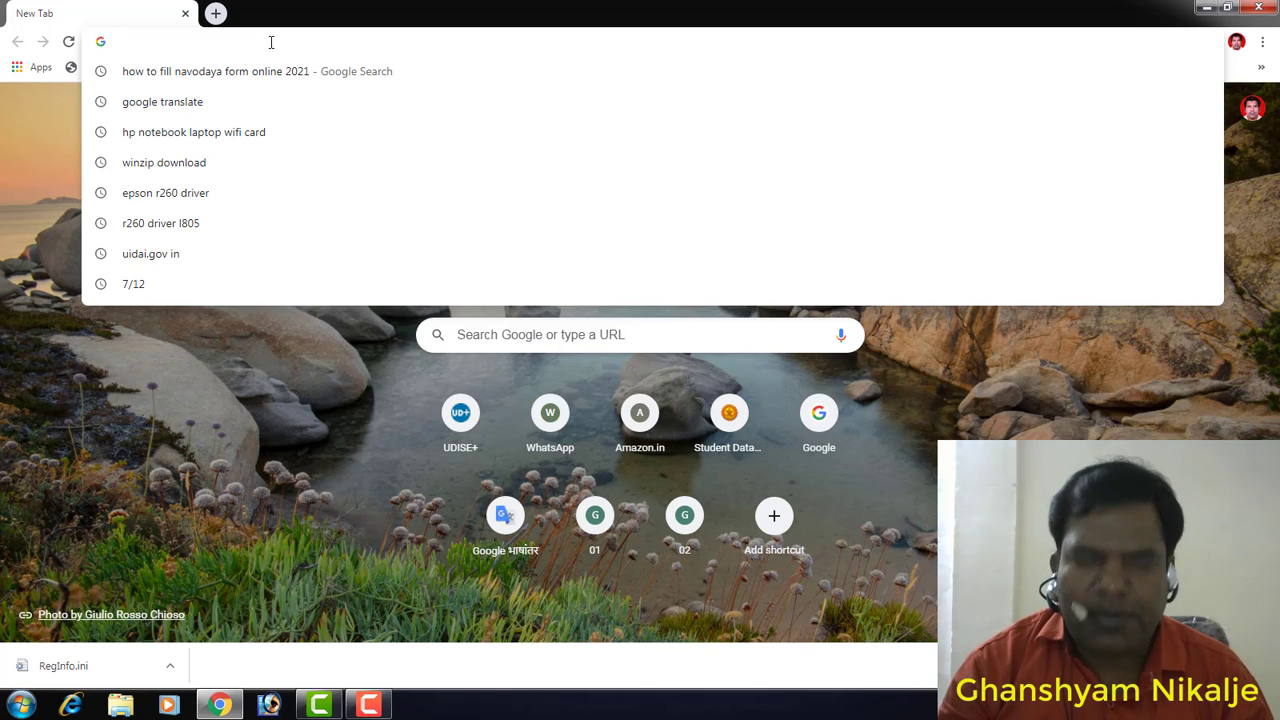
text(navodaya.gov.in)
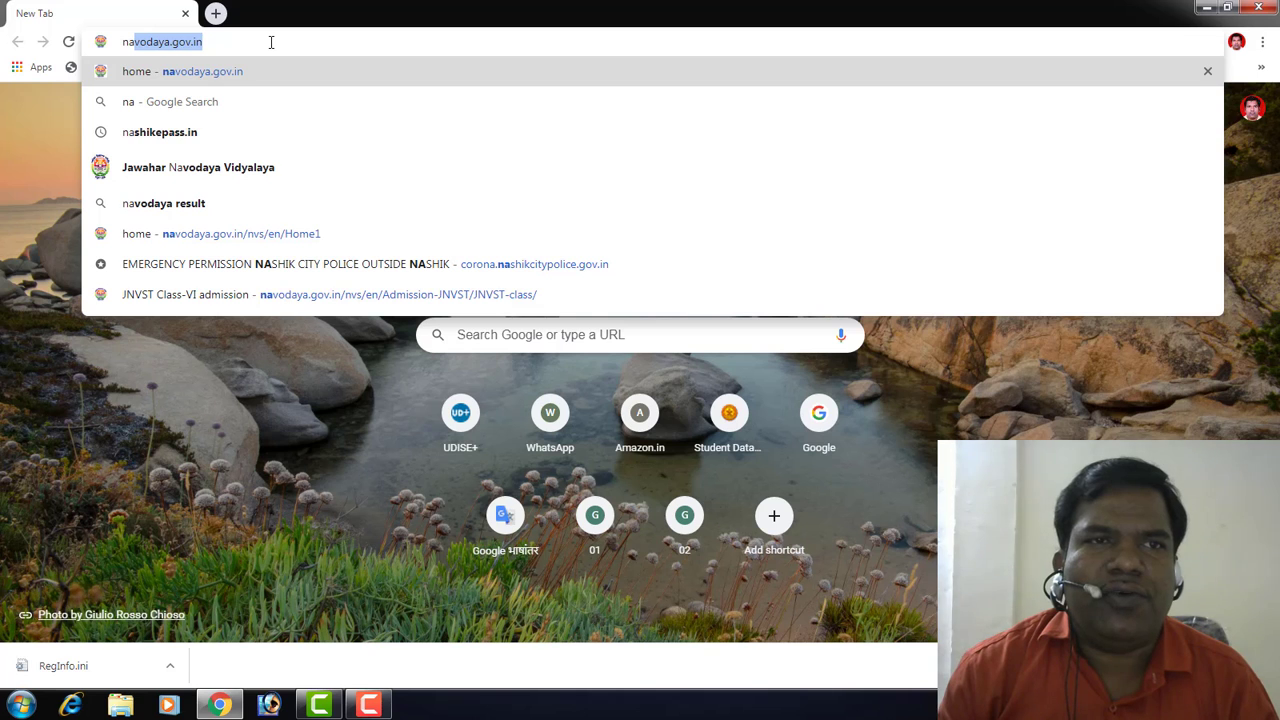
key(End)
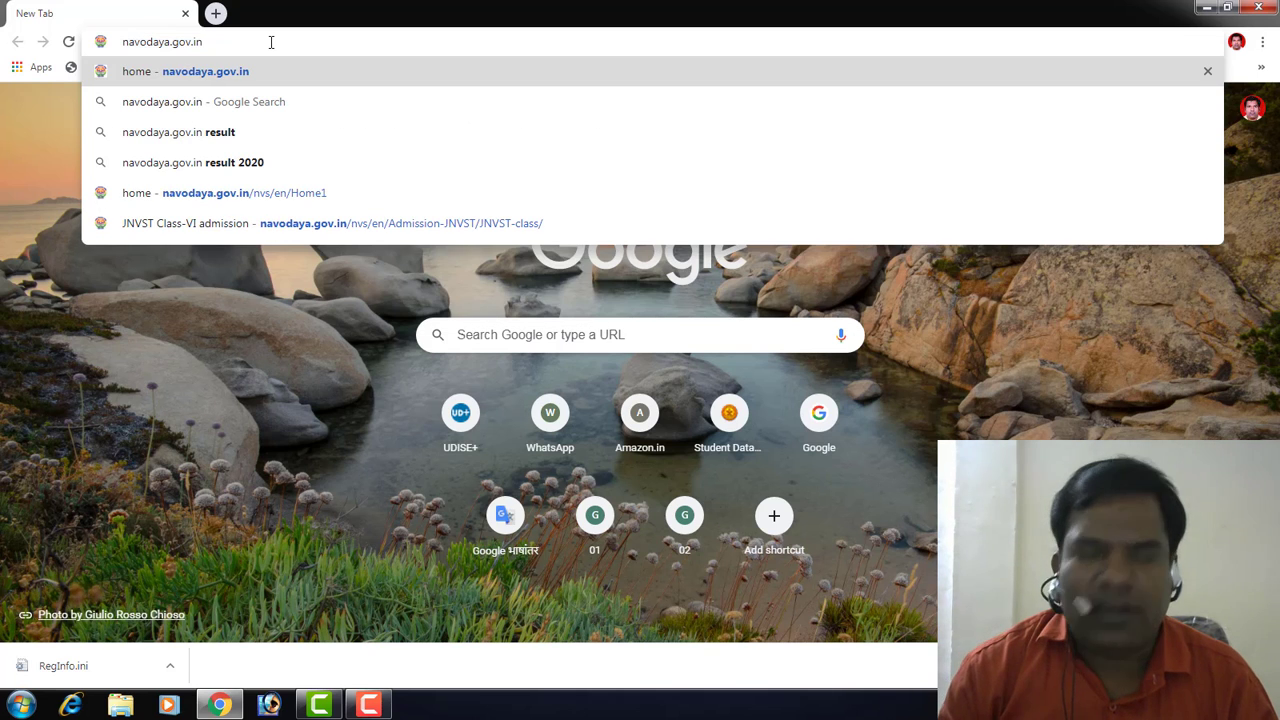
key(Return)
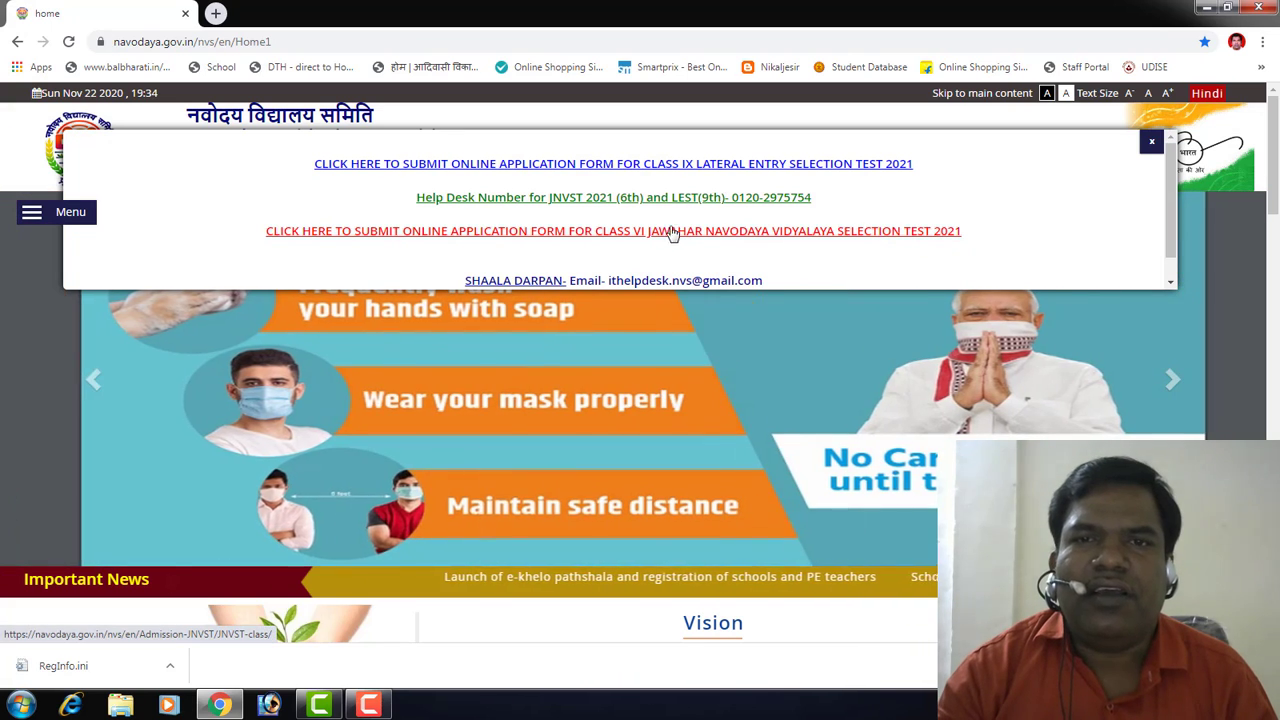
Step: Follow the Class VI application link and 'Click Here to Apply Online' to reach cbseitms.nic.in
click(670, 233)
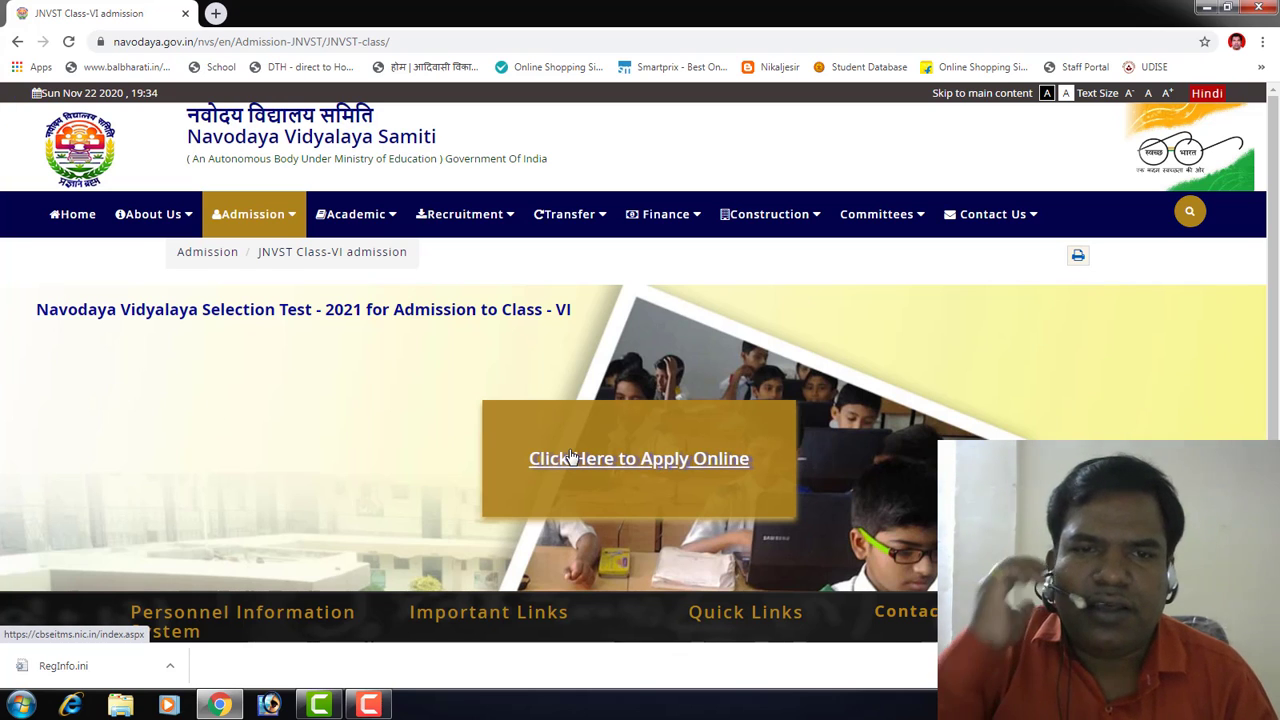
click(570, 457)
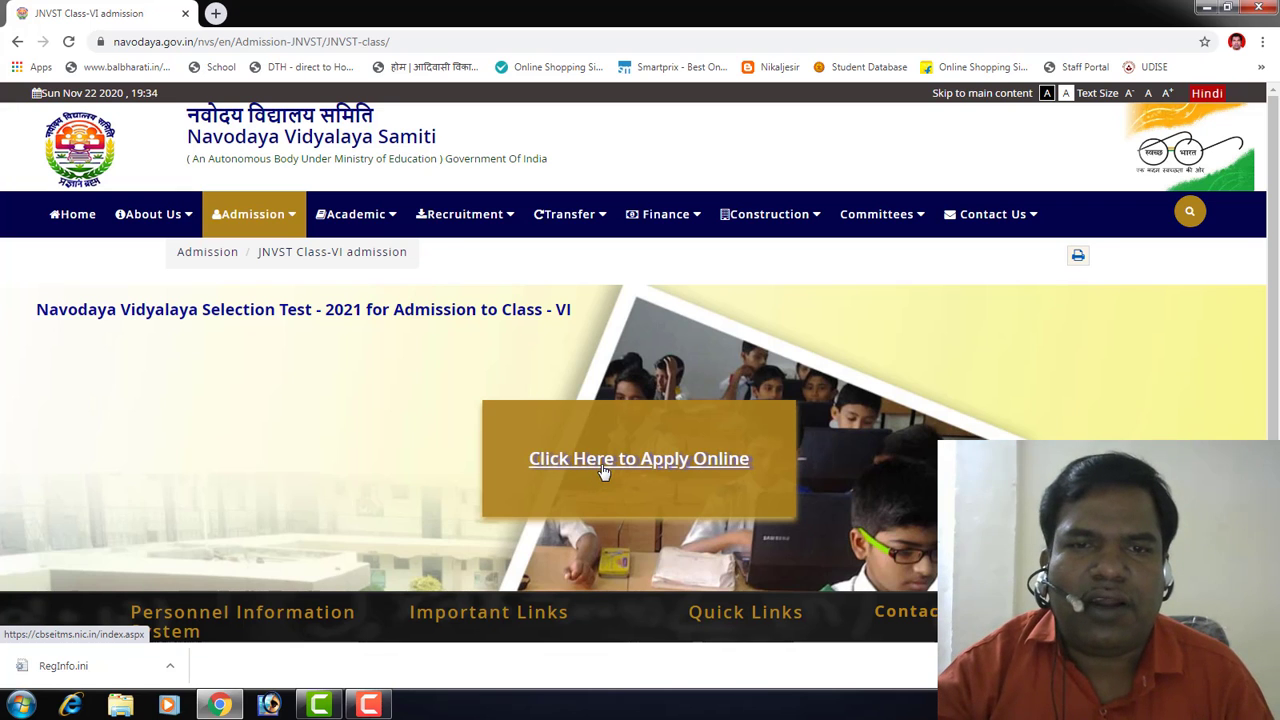
click(604, 468)
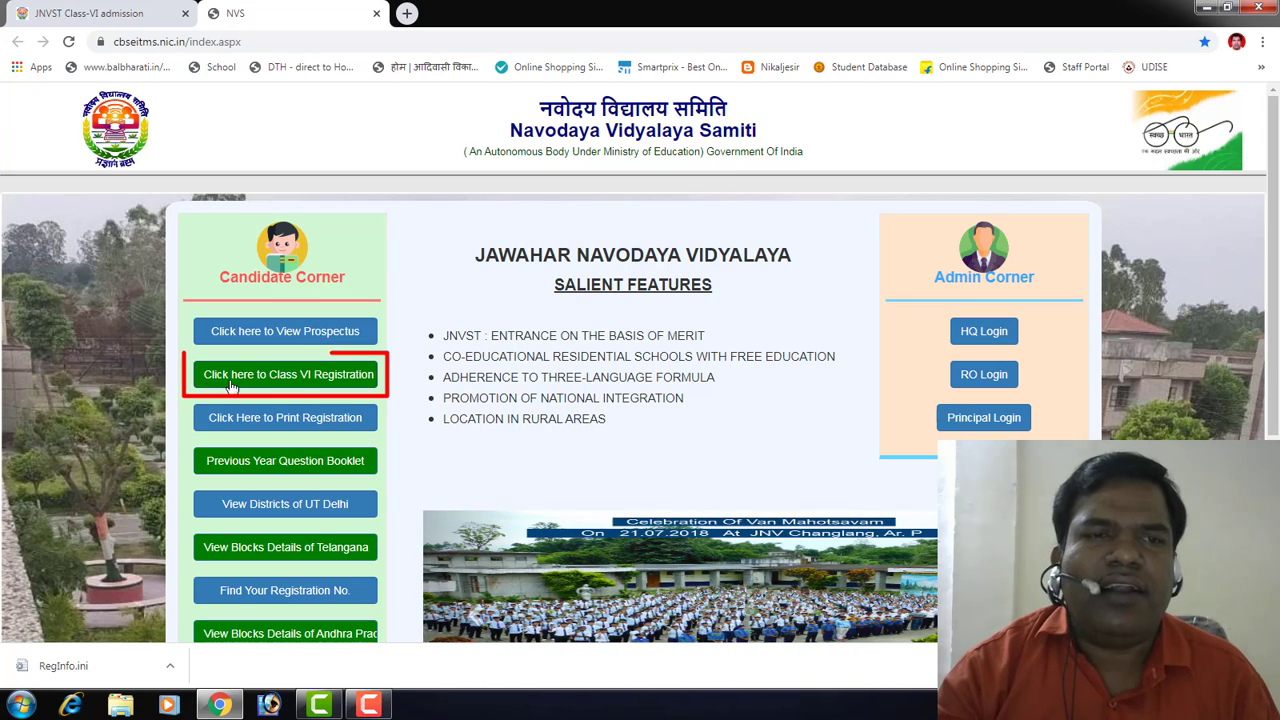
Step: Start Class VI Registration, confirm the prospectus was read, and proceed to the form
click(309, 377)
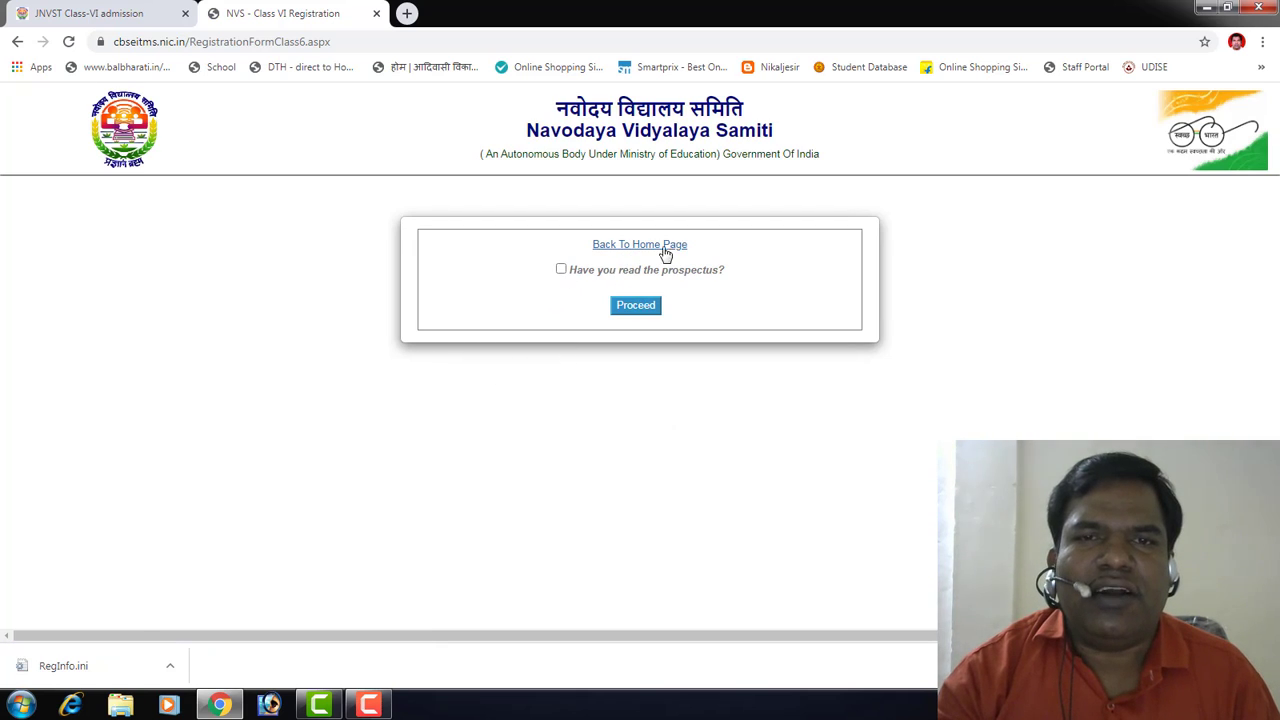
click(561, 271)
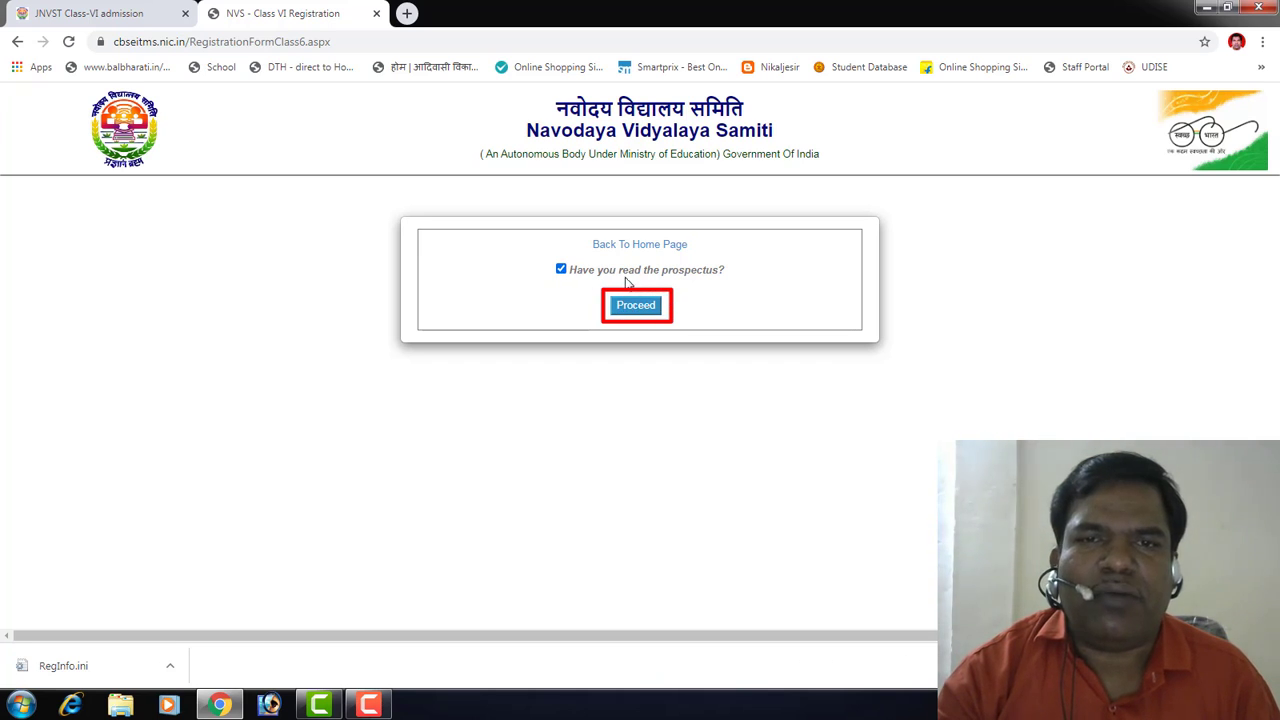
click(636, 309)
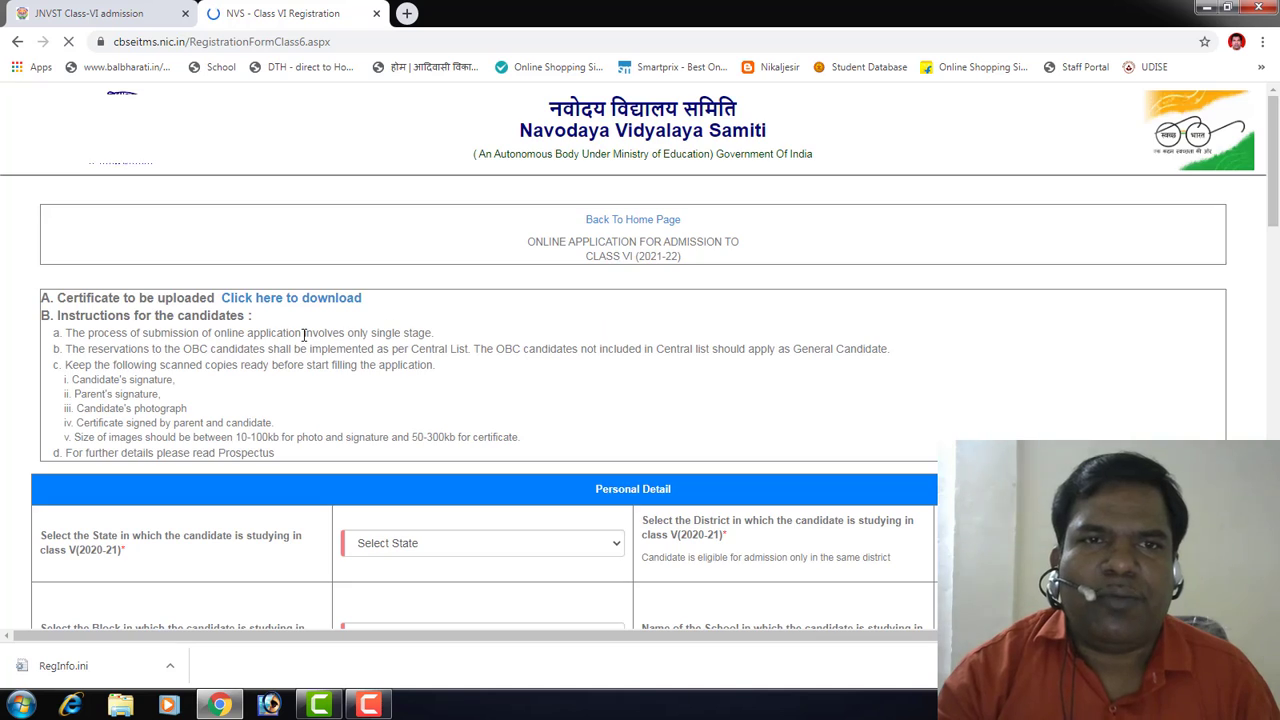
Step: Select MAHARASHTRA as the state and NASHIK as the district
scroll(545, 300, down, 1)
scroll(545, 300, down, 2)
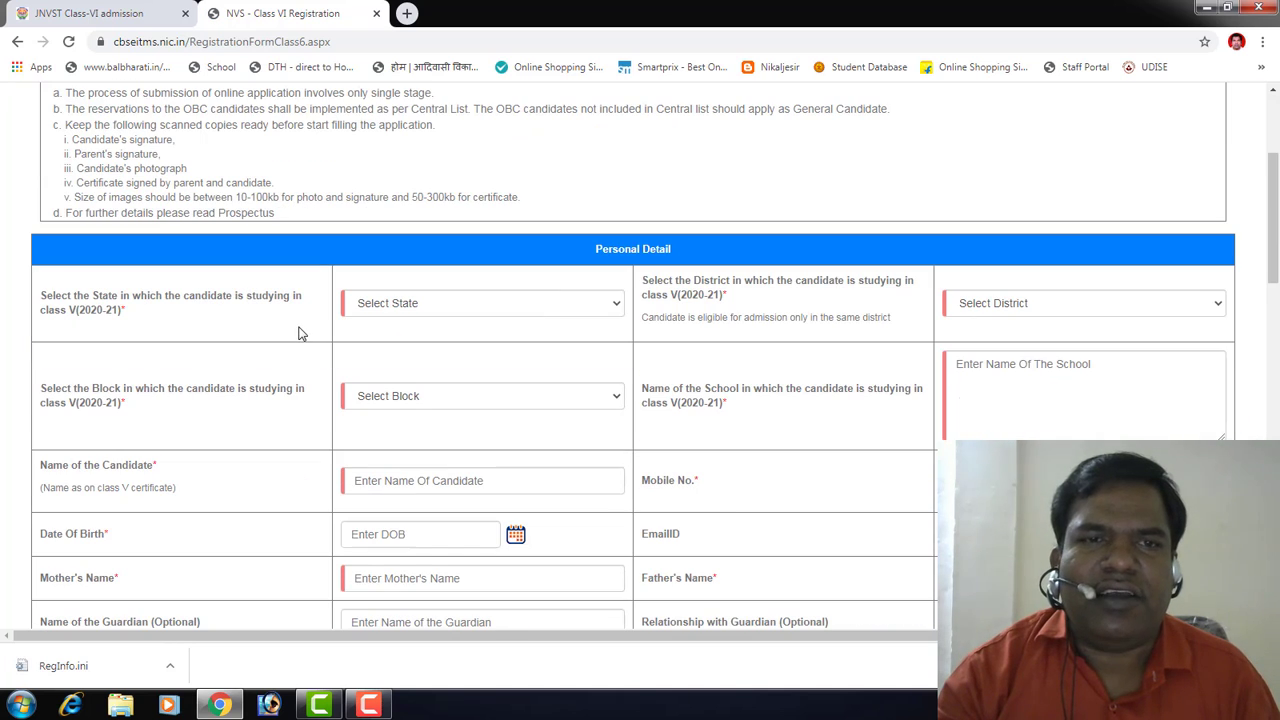
scroll(505, 318, down, 1)
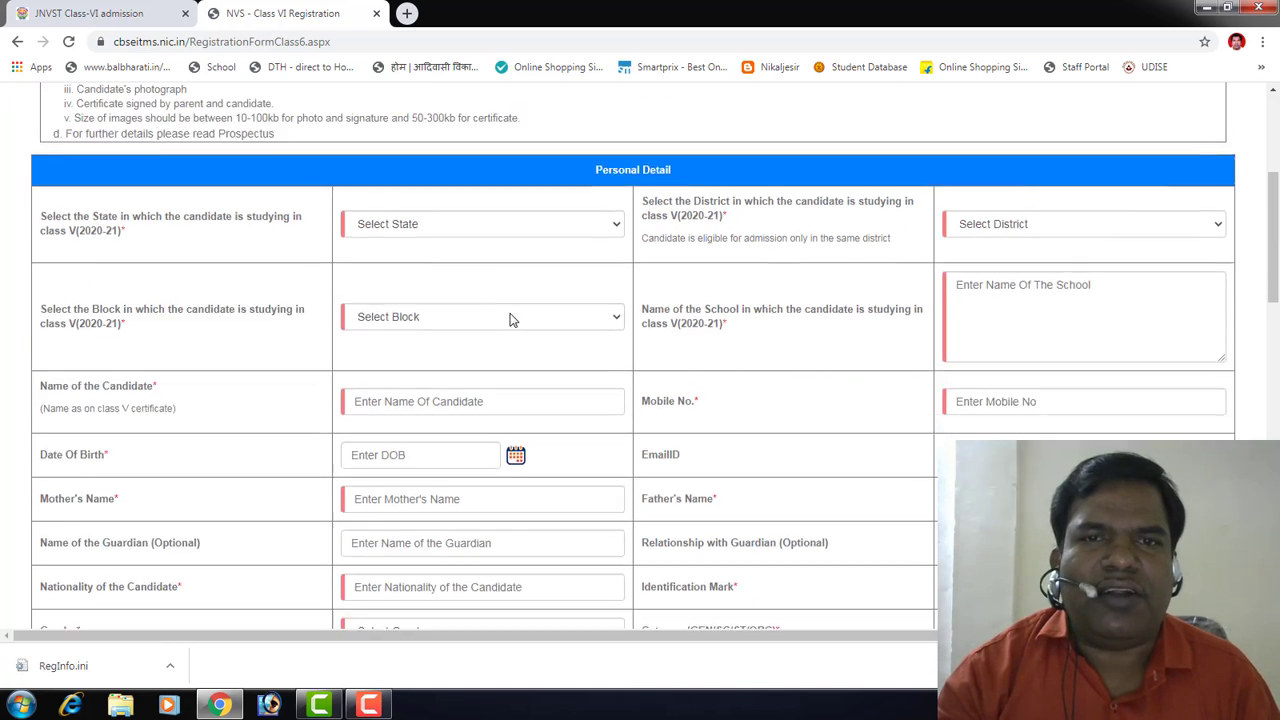
scroll(514, 320, up, 2)
click(531, 393)
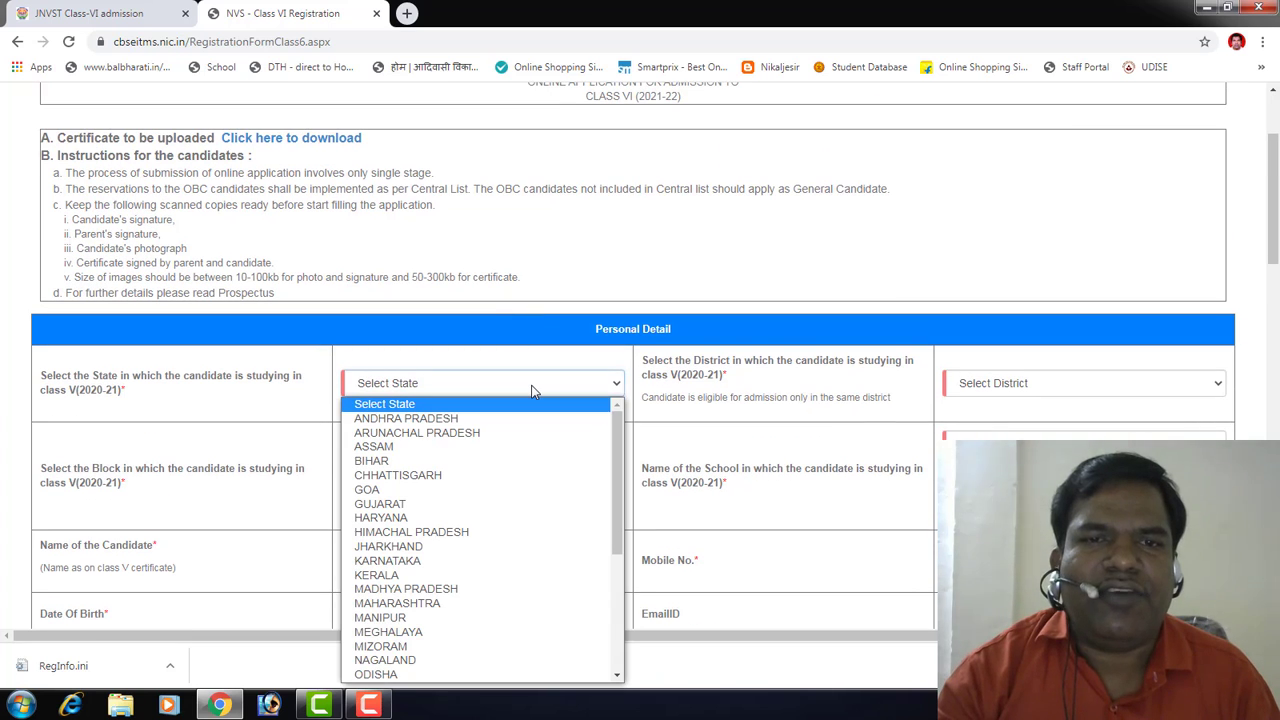
key(m)
key(m)
key(m)
key(m)
key(m)
key(m)
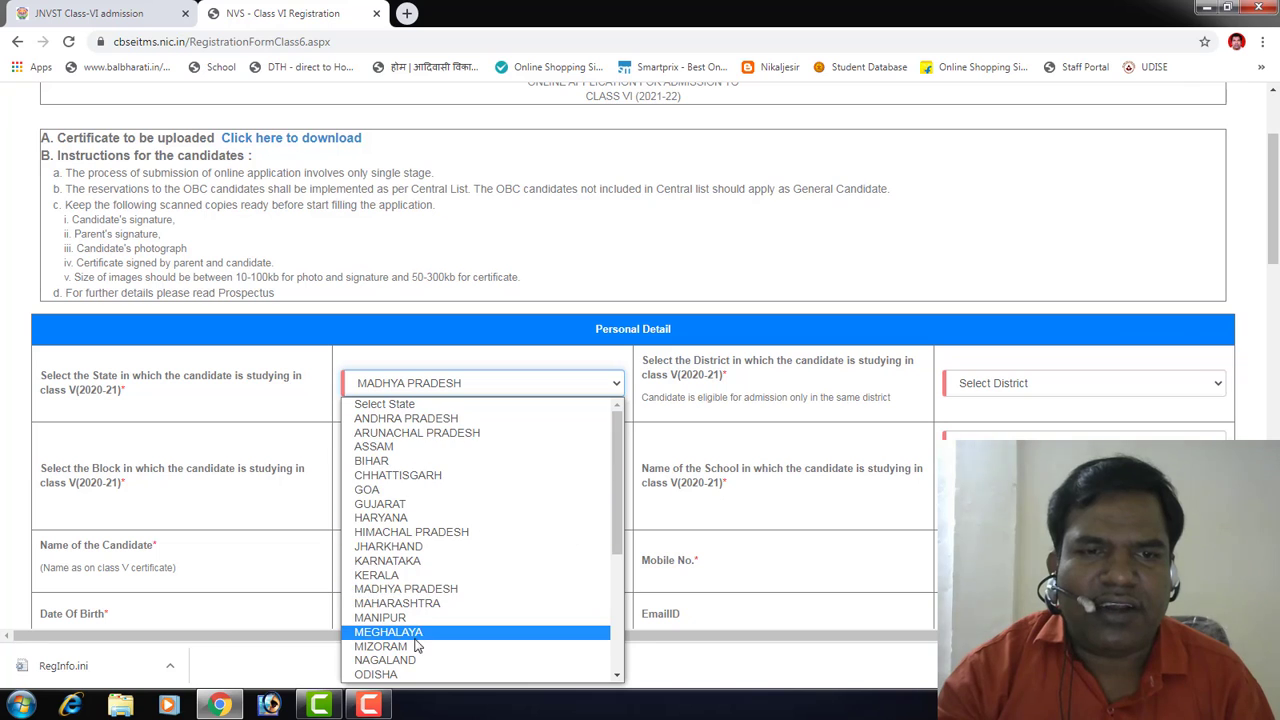
click(430, 604)
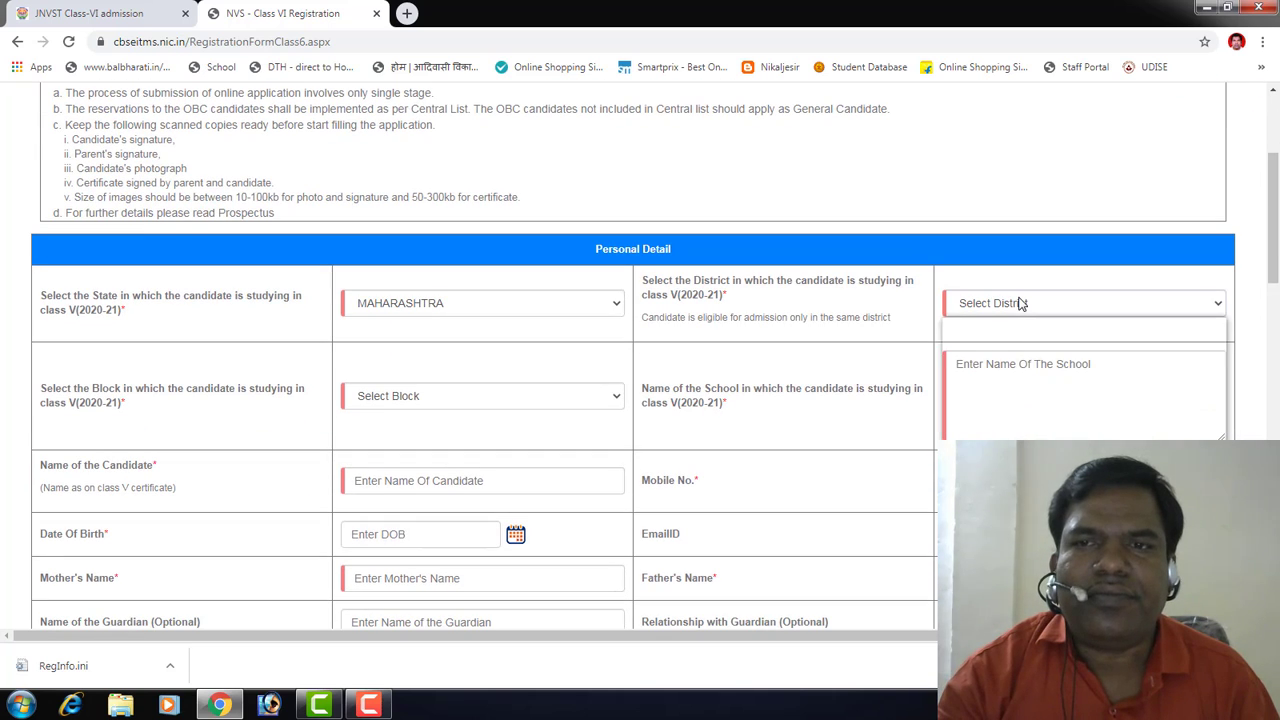
click(1020, 303)
key(n)
key(n)
key(n)
key(n)
key(n)
key(n)
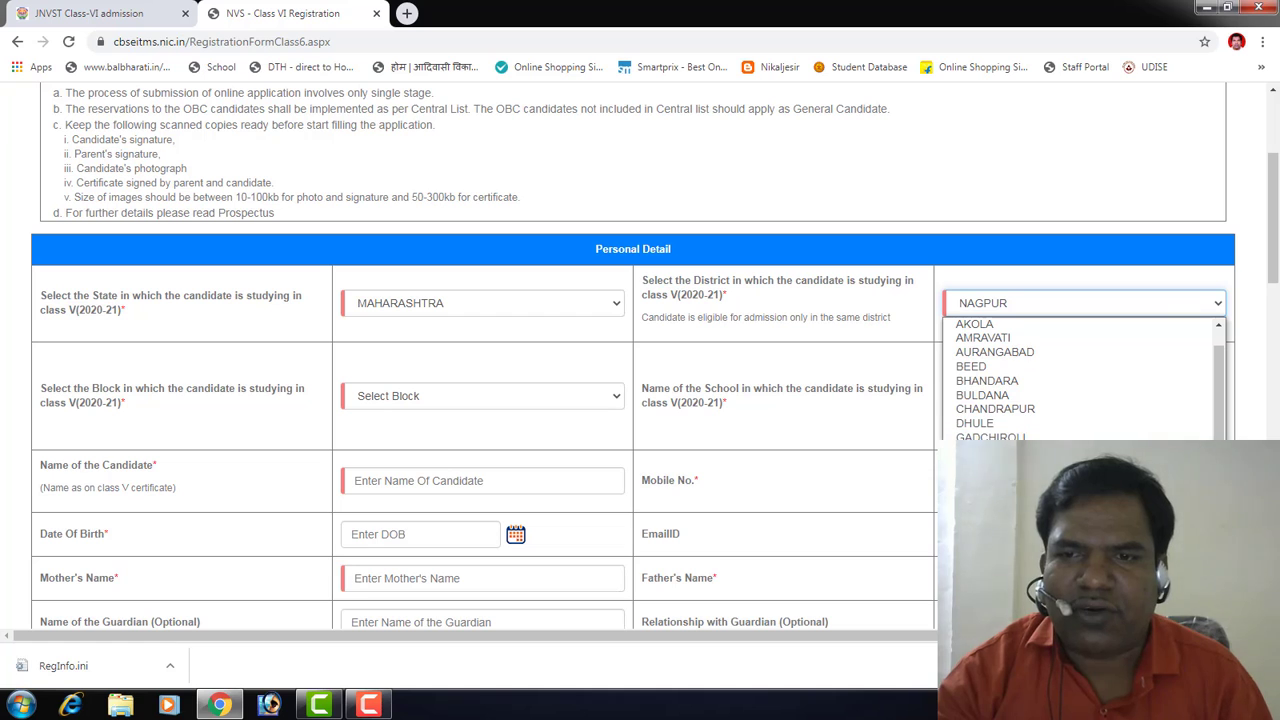
click(990, 579)
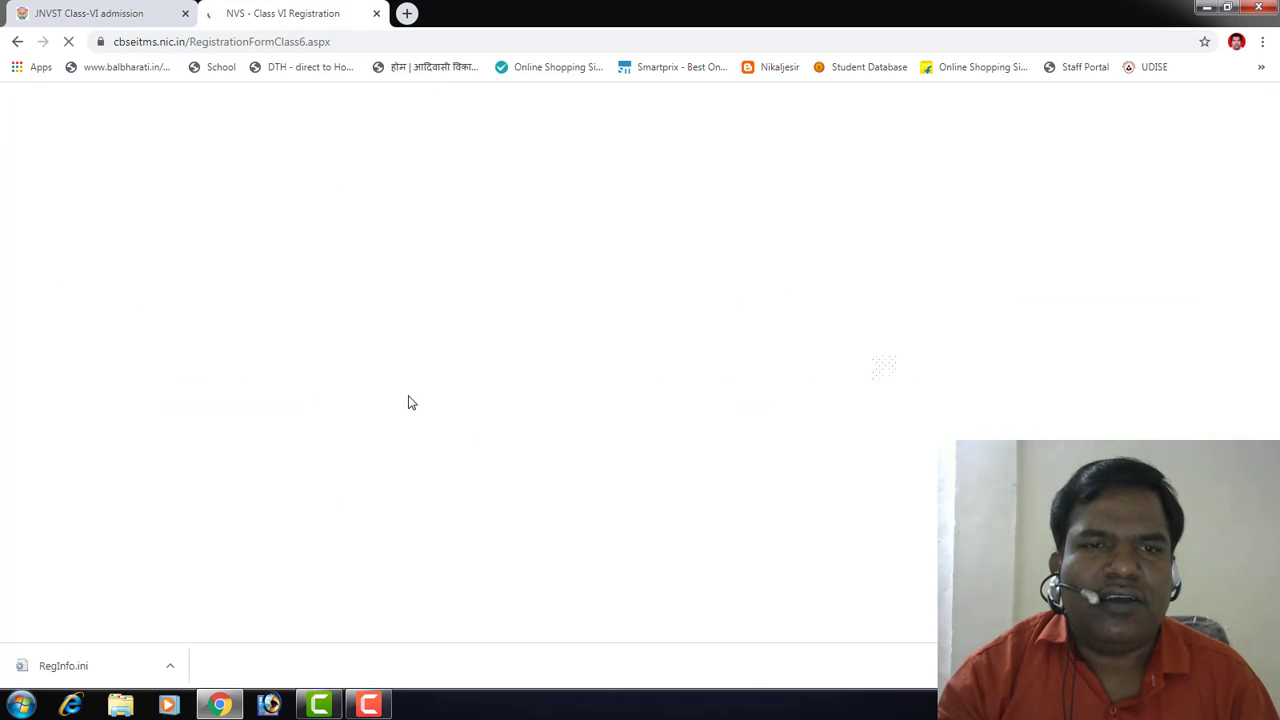
Step: Choose DINDORI as the block and begin on the school name field
scroll(450, 462, down, 3)
click(460, 397)
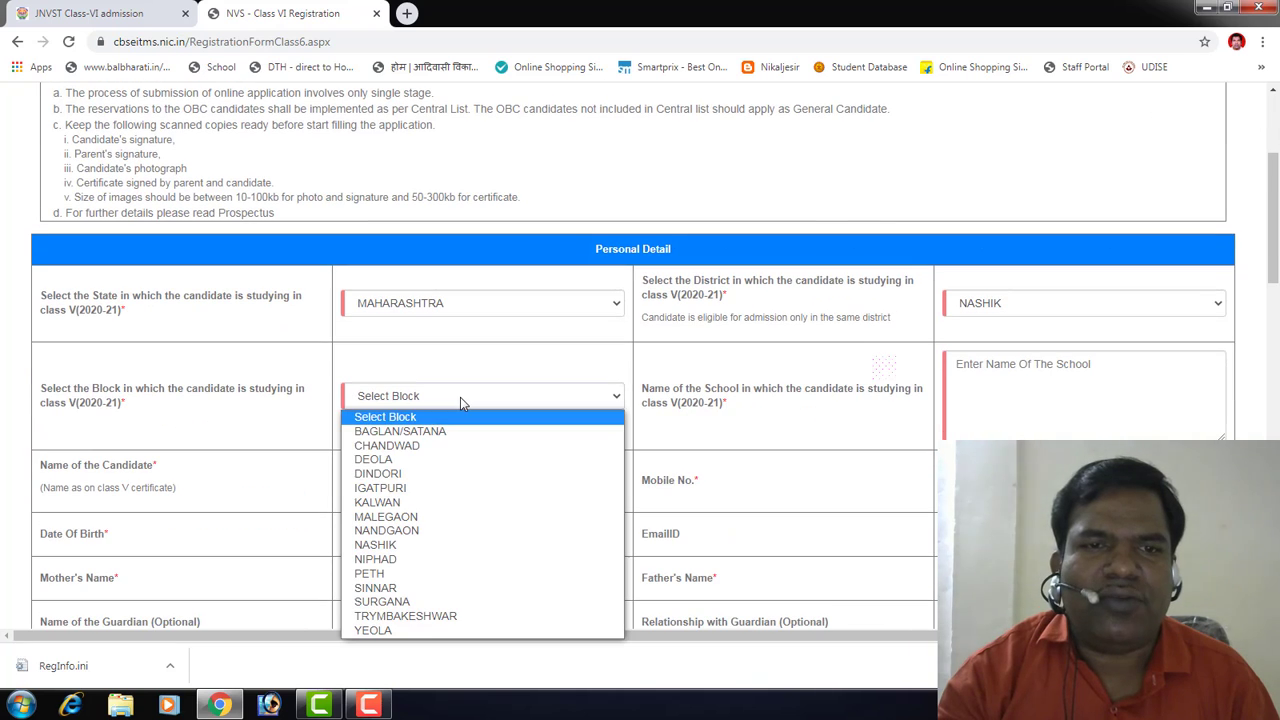
click(405, 473)
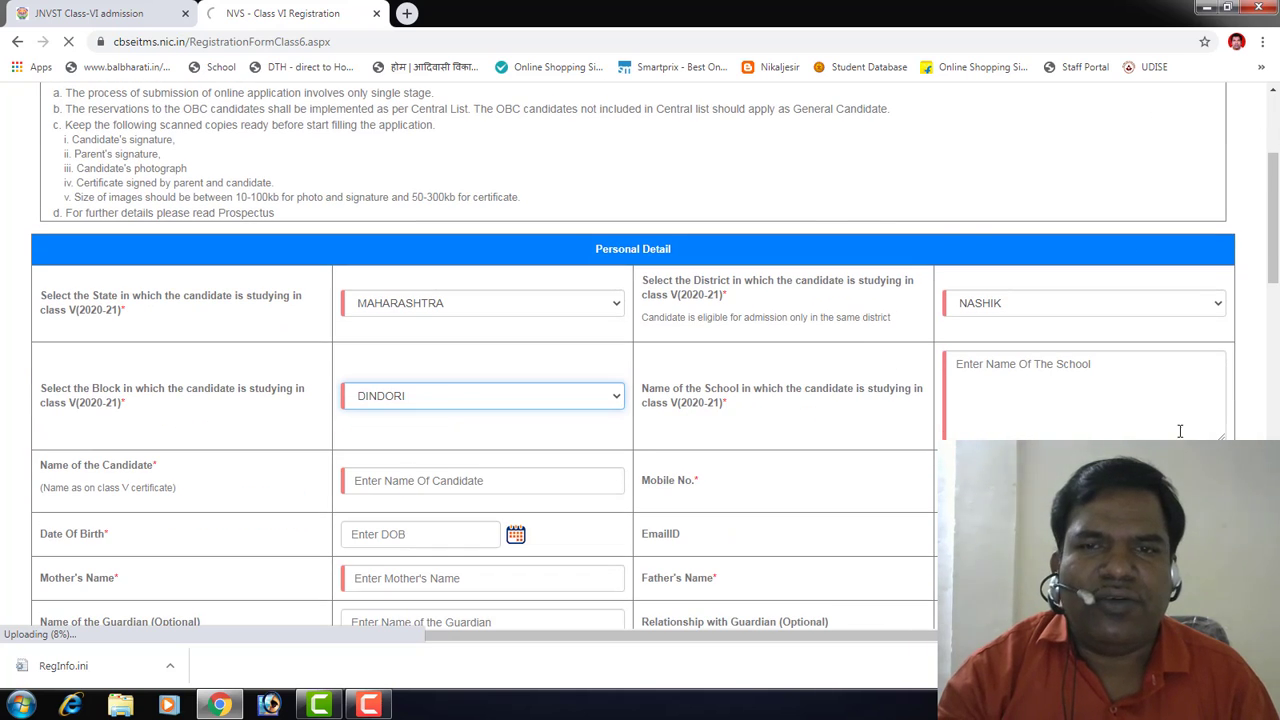
click(984, 383)
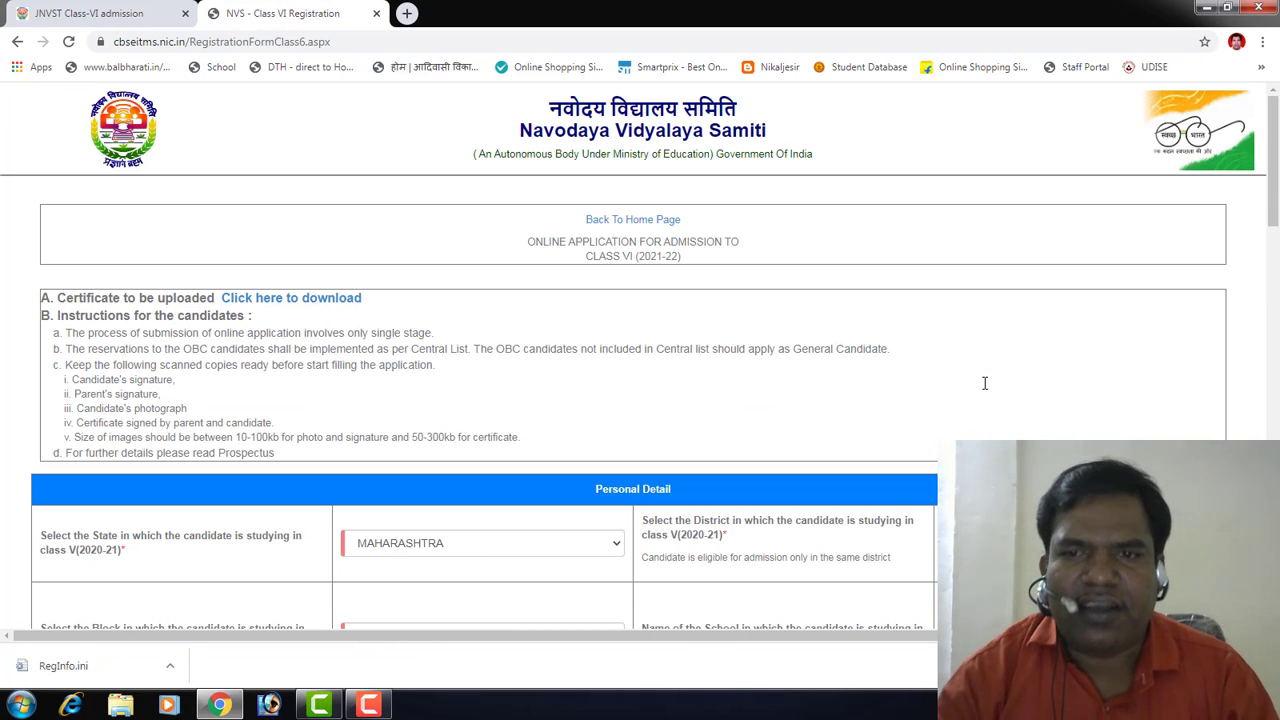
scroll(985, 396, down, 2)
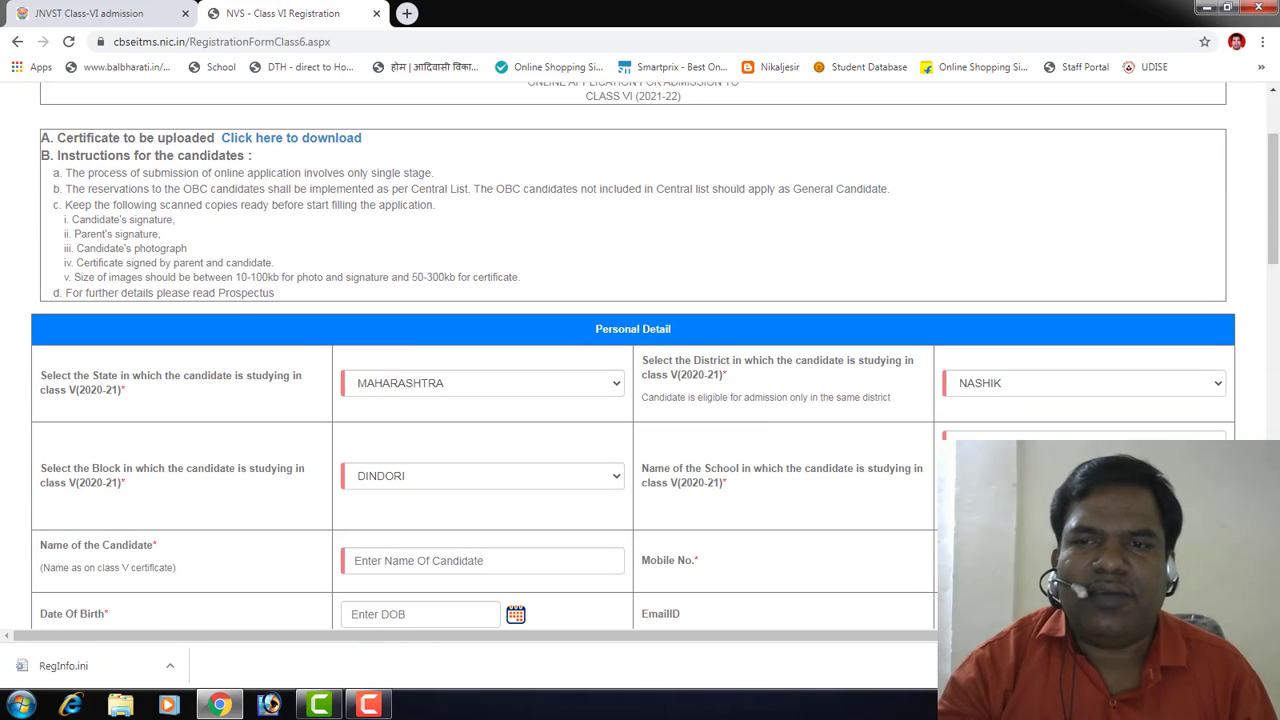
Step: Trim the trailing text from the school name
click(1002, 458)
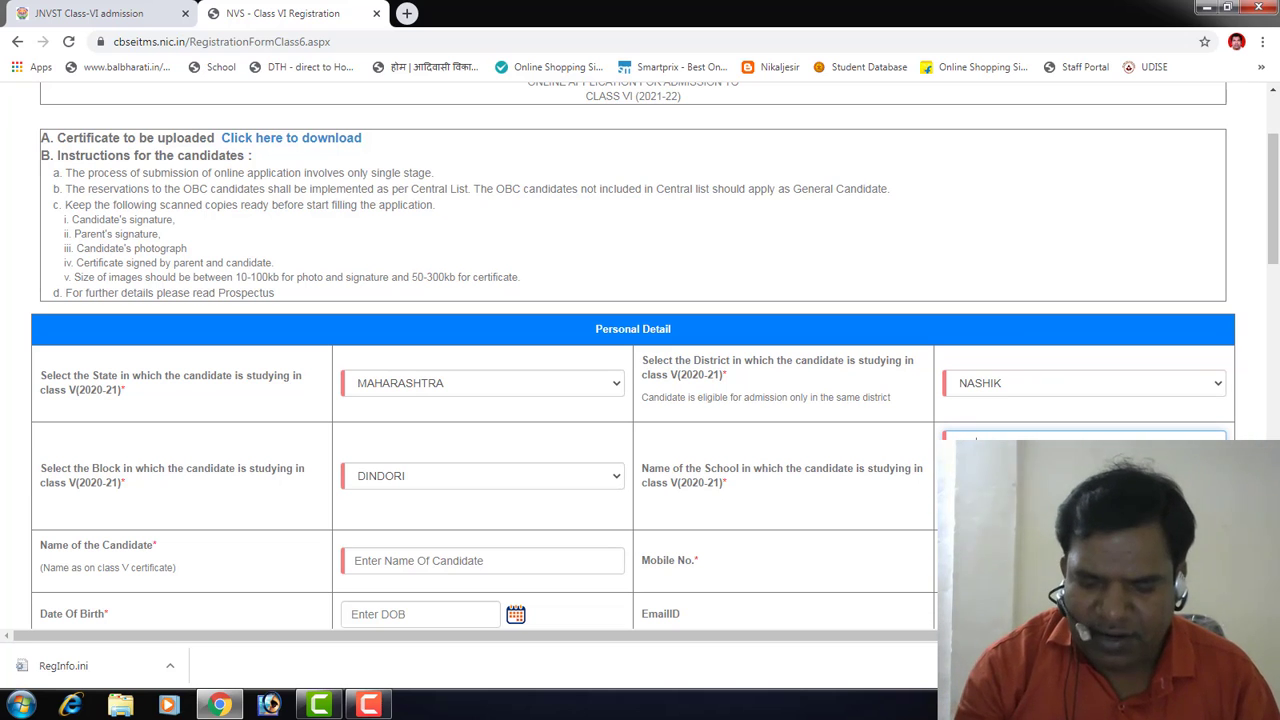
key(BackSpace)
key(BackSpace)
key(BackSpace)
key(BackSpace)
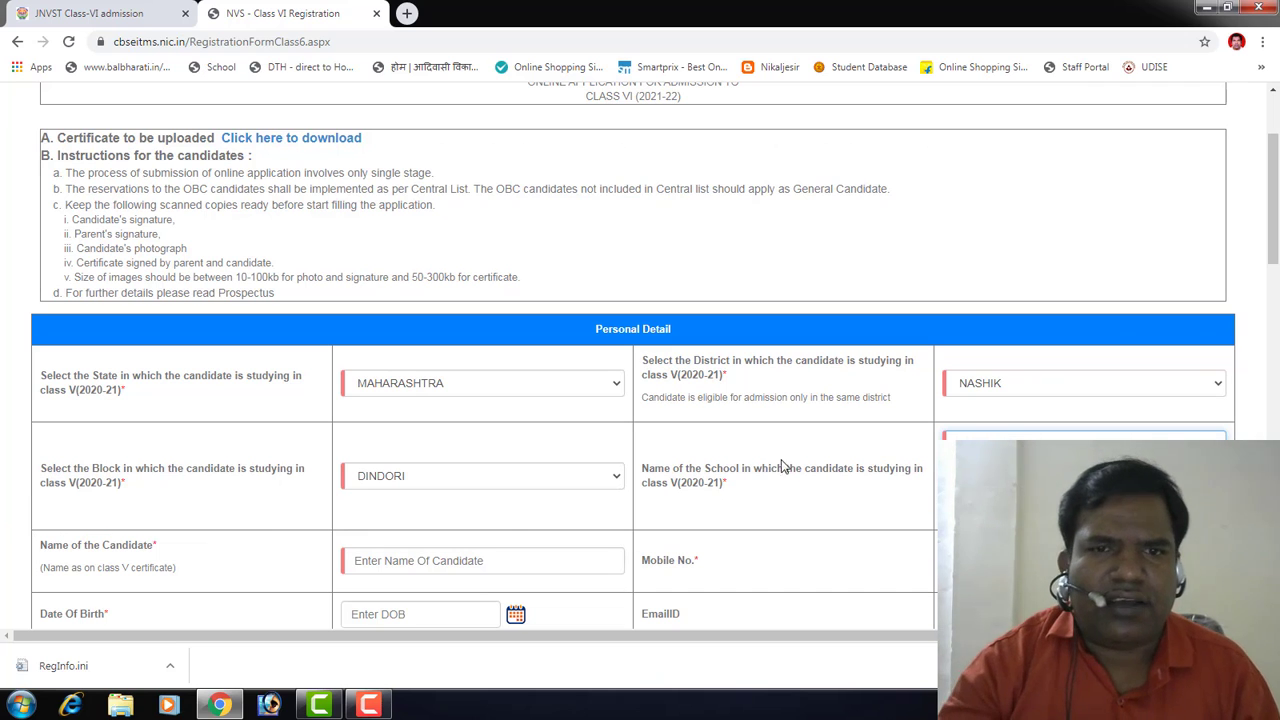
scroll(393, 474, down, 2)
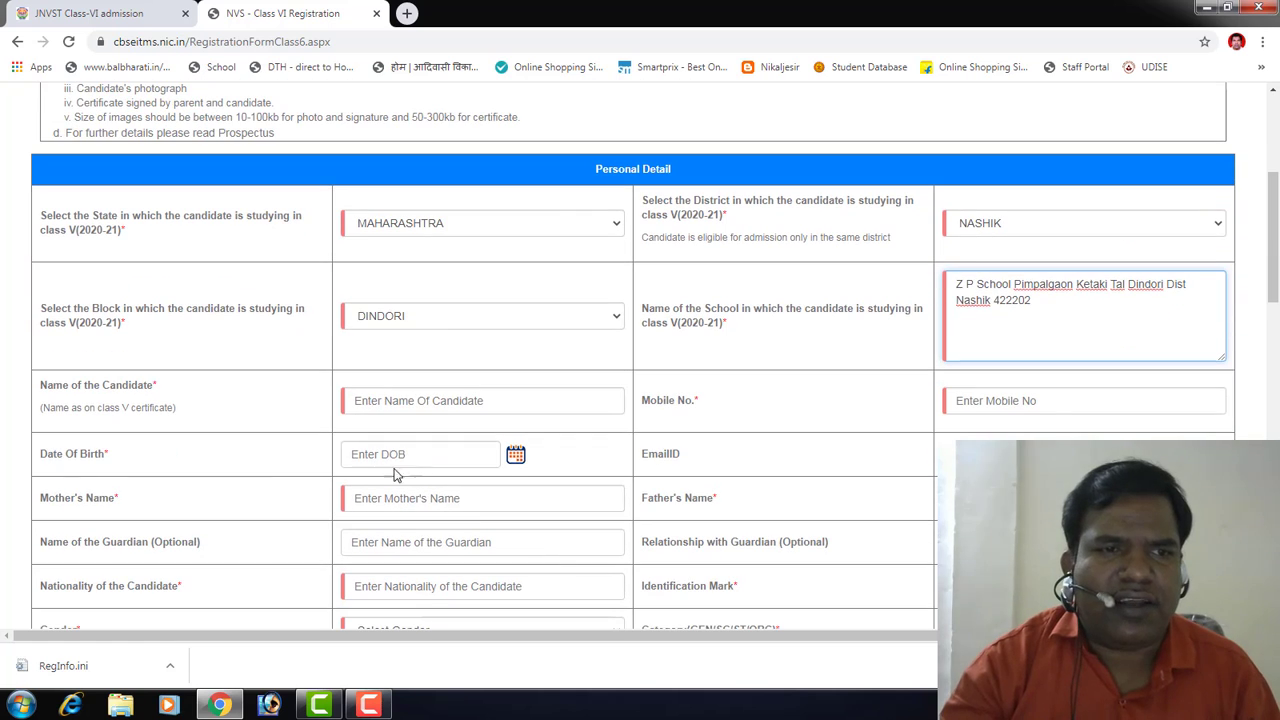
Step: Enter the candidate's full name and 10-digit mobile number
click(382, 402)
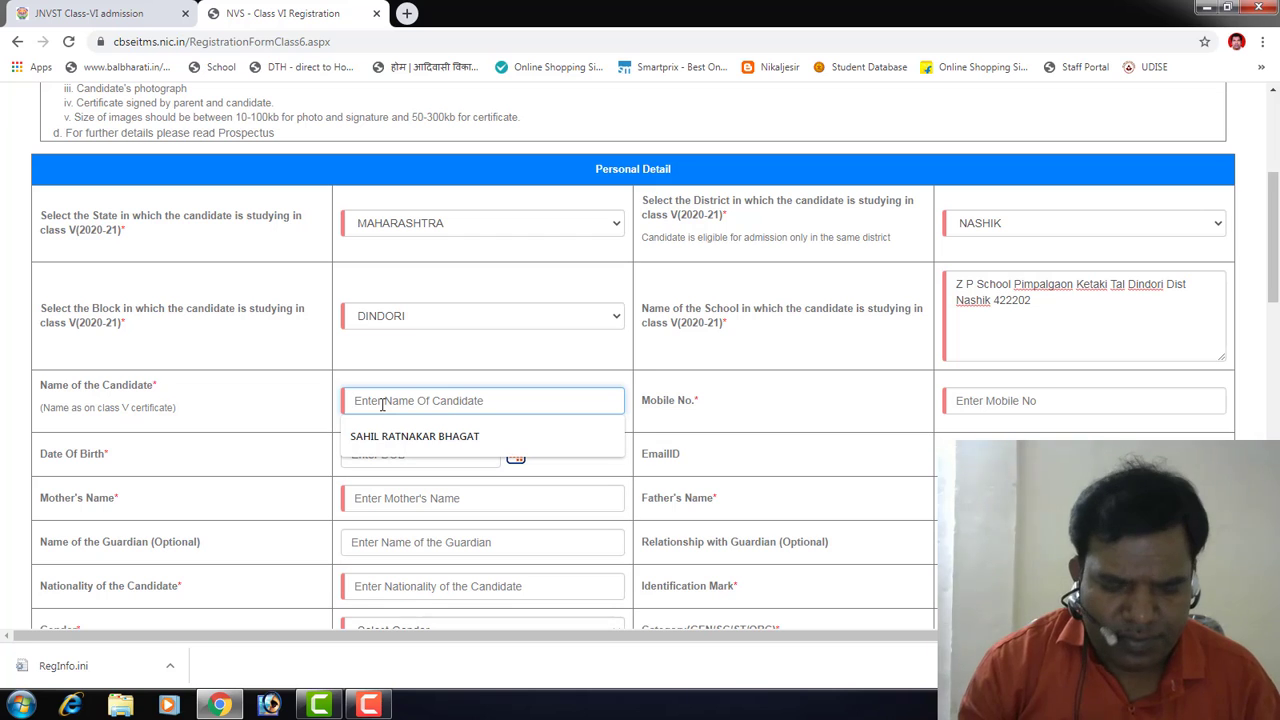
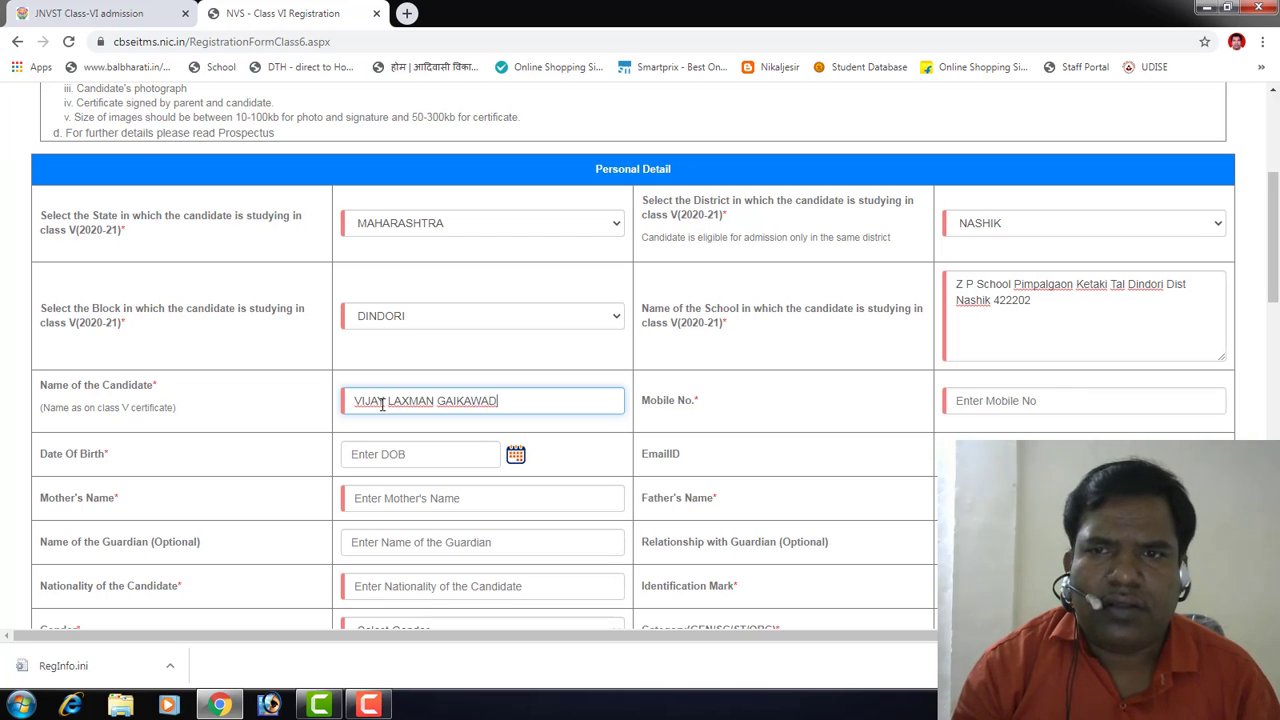
key(Tab)
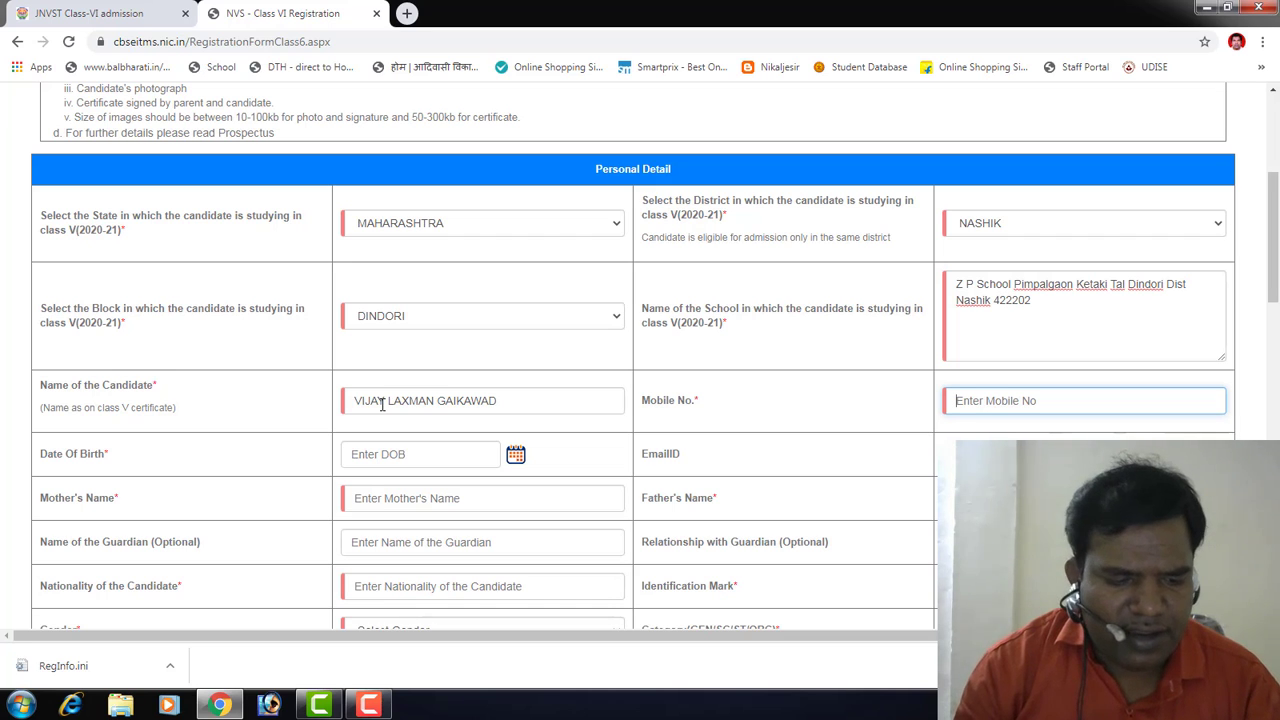
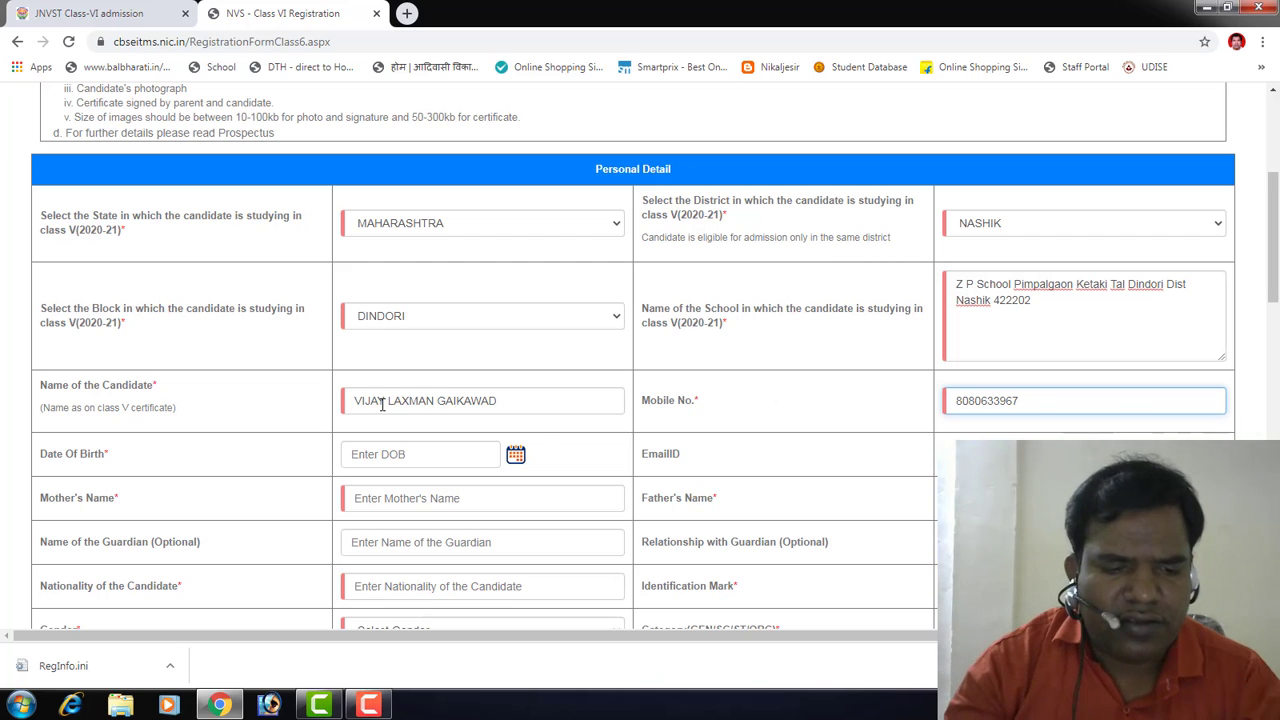
click(515, 455)
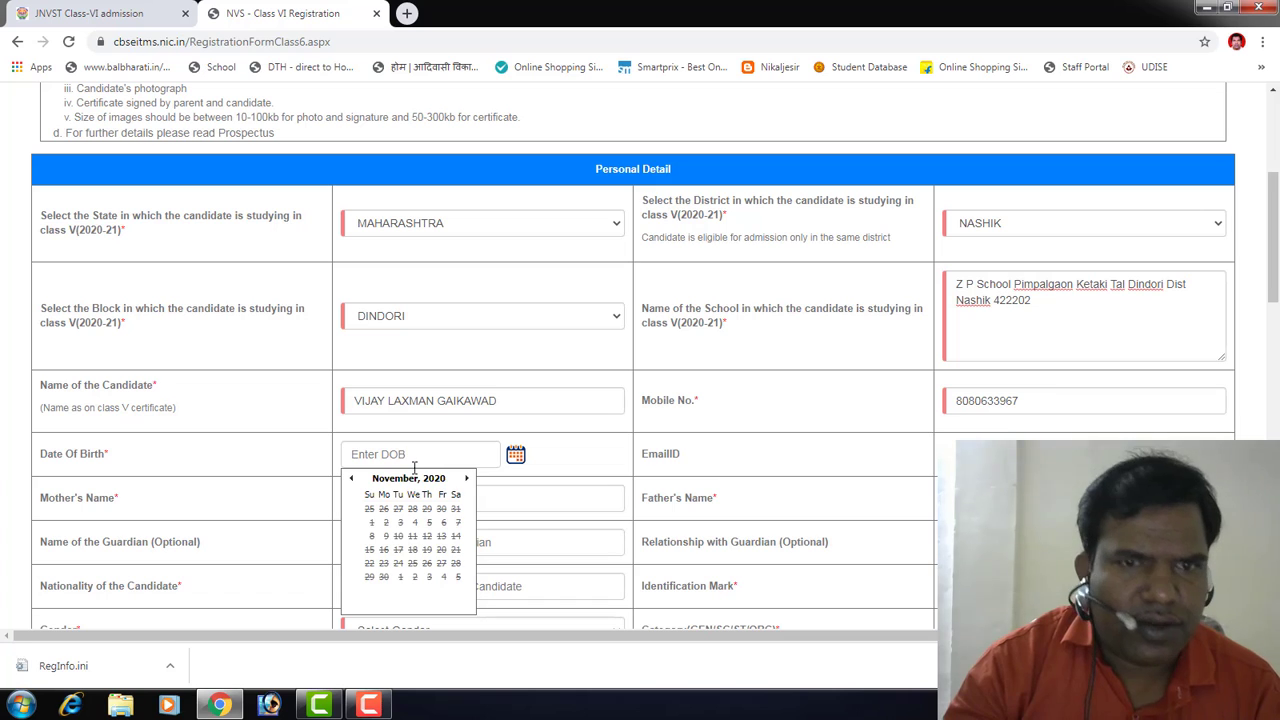
click(383, 480)
click(386, 481)
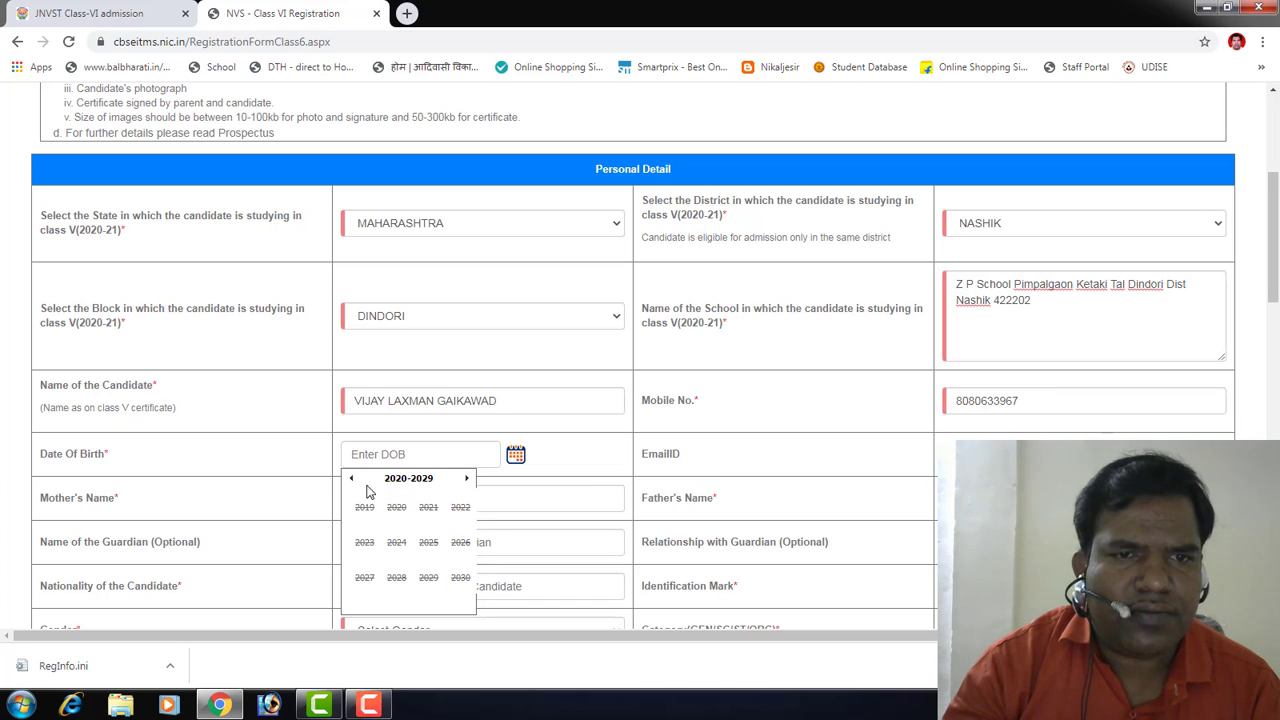
click(352, 480)
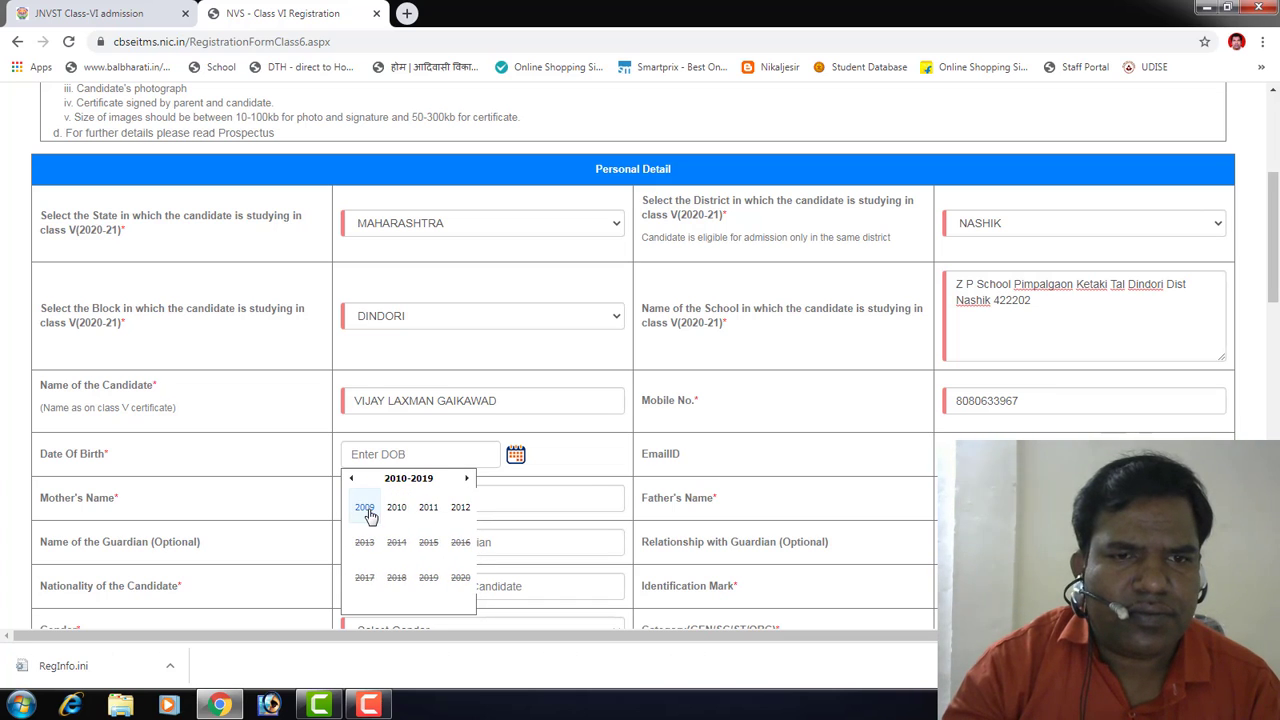
click(364, 507)
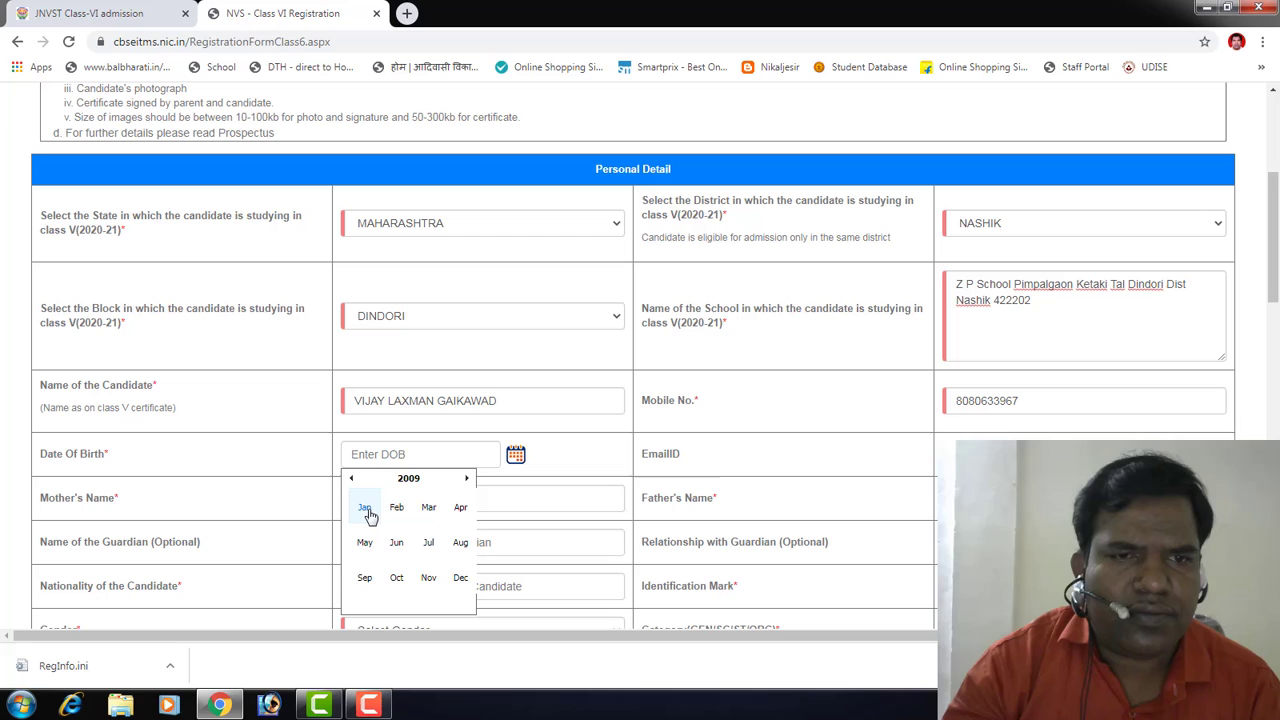
click(459, 546)
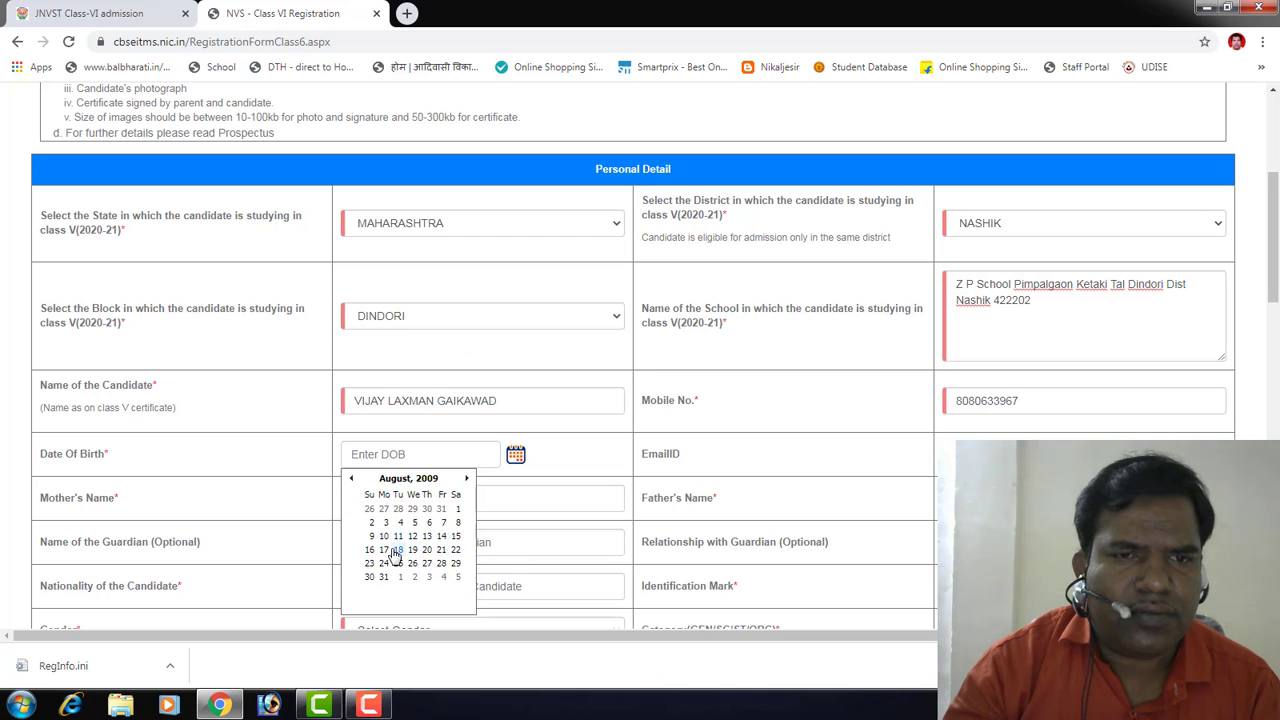
click(412, 536)
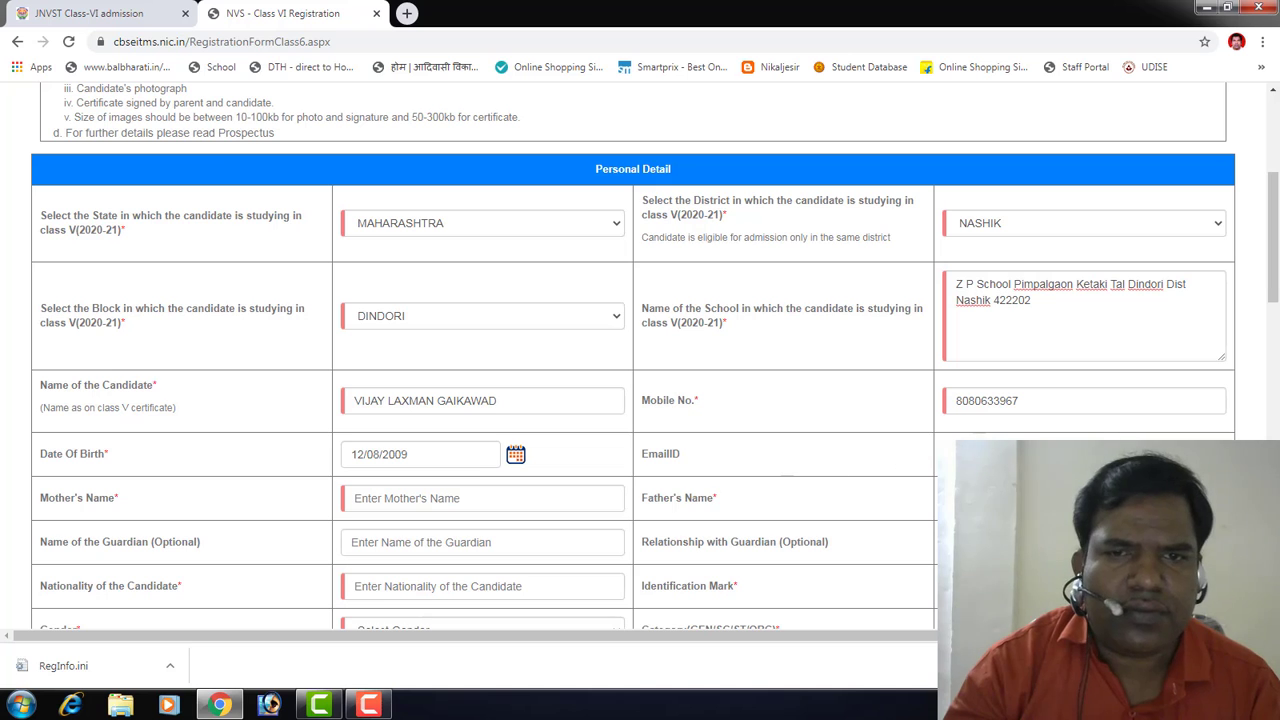
scroll(400, 537, down, 2)
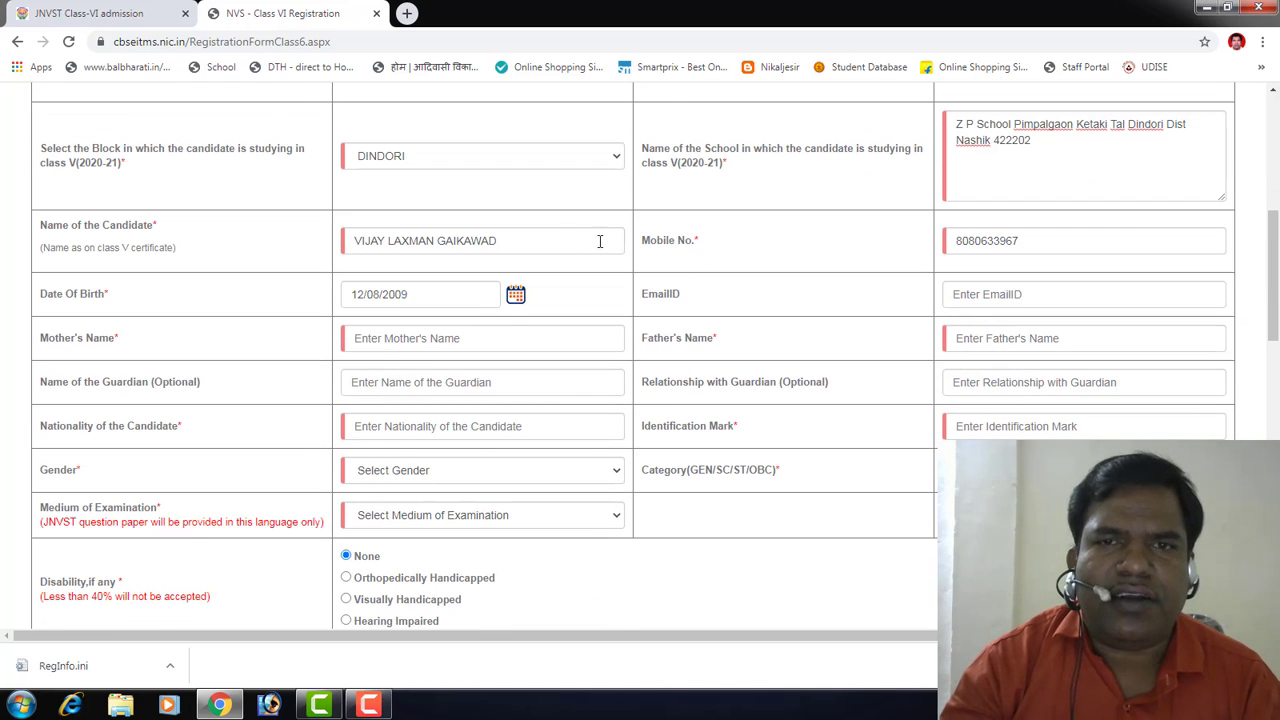
Step: Type the mother's name and the father's name into the parent detail fields
scroll(507, 328, up, 2)
scroll(500, 452, down, 1)
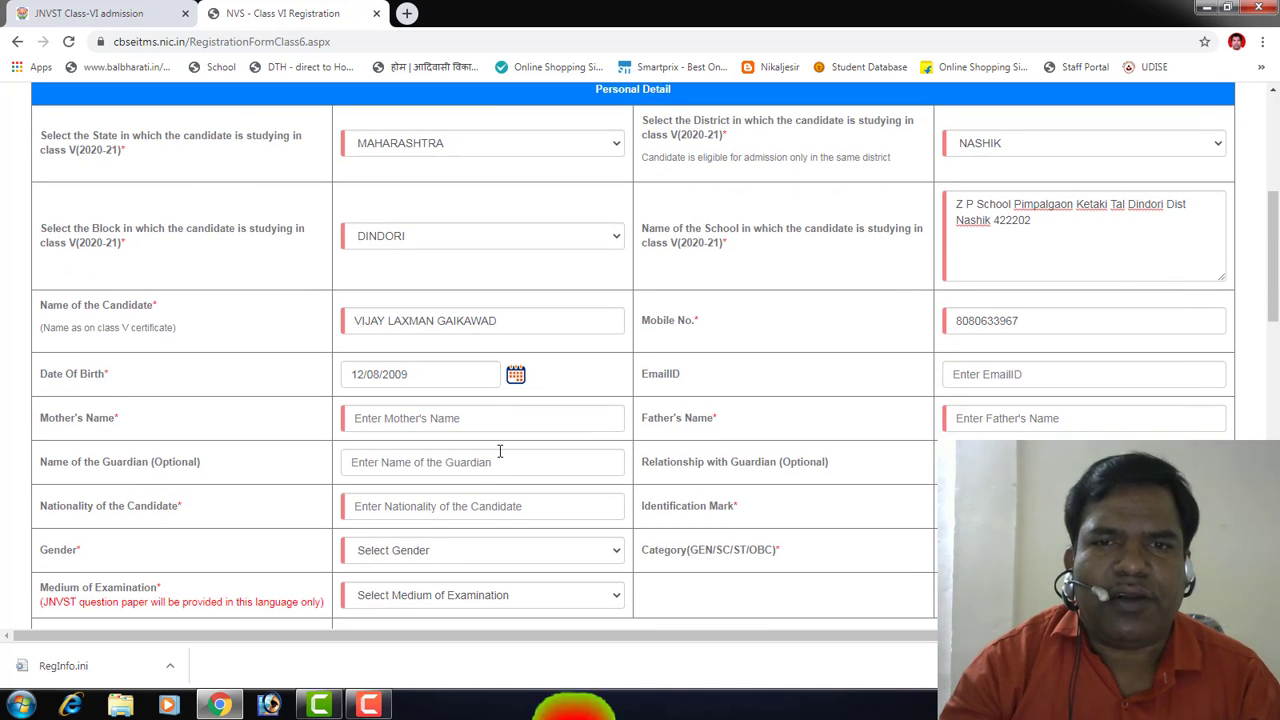
click(369, 419)
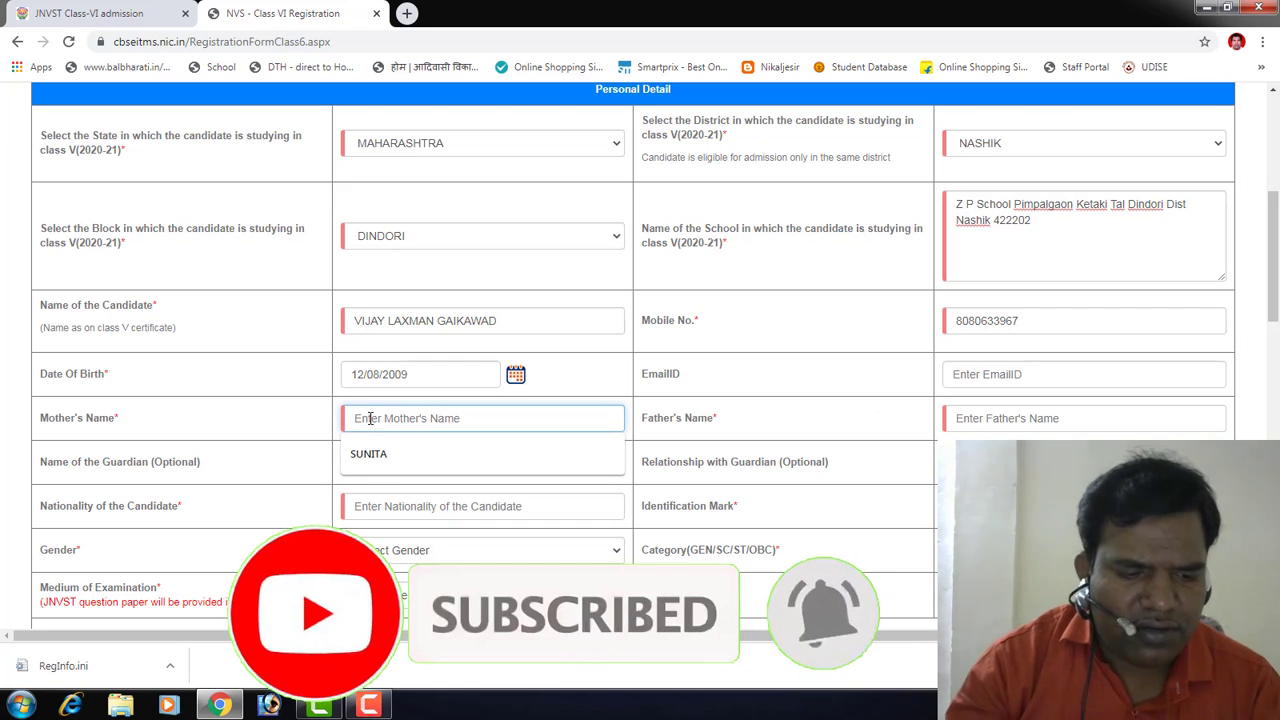
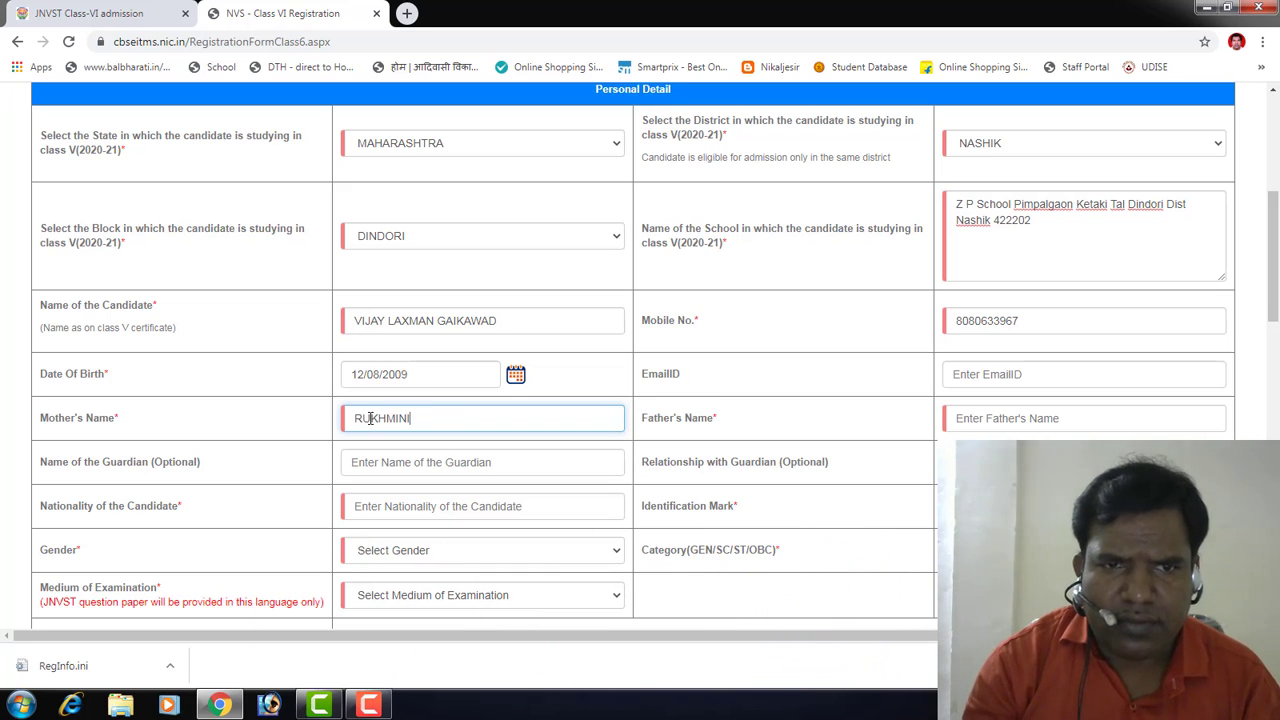
double_click(370, 419)
key(Tab)
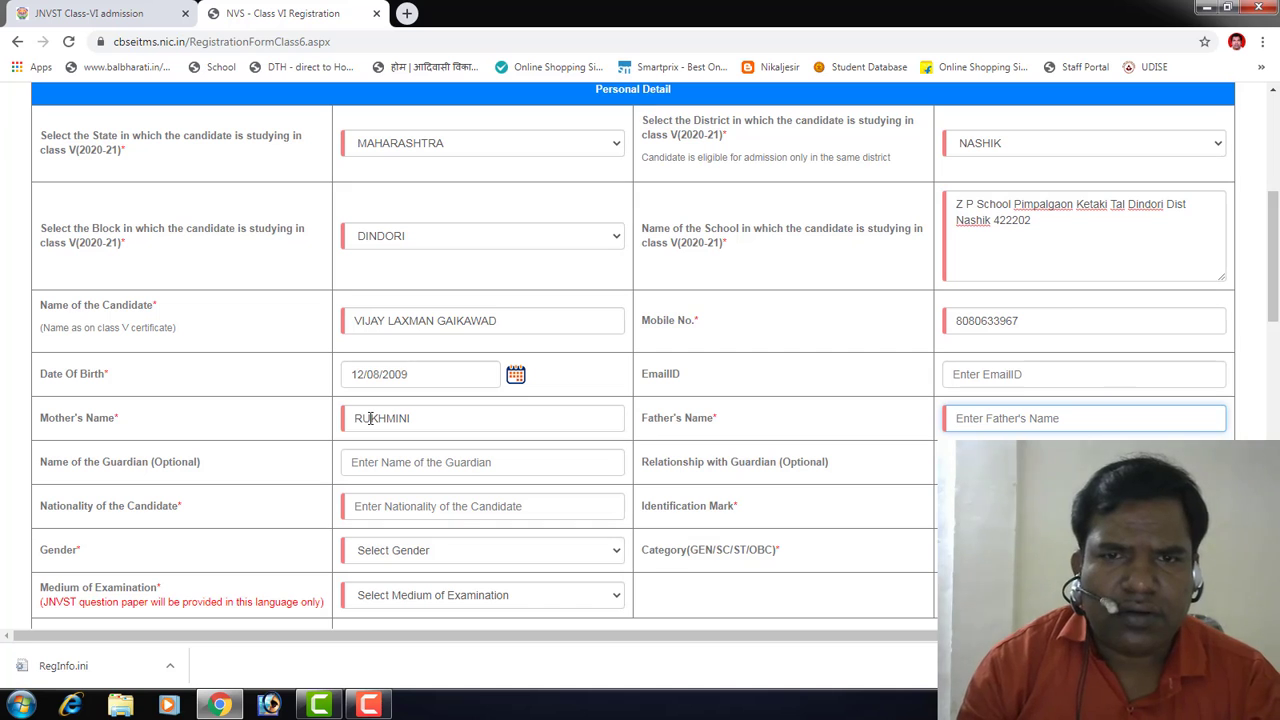
text(LAXMAN)
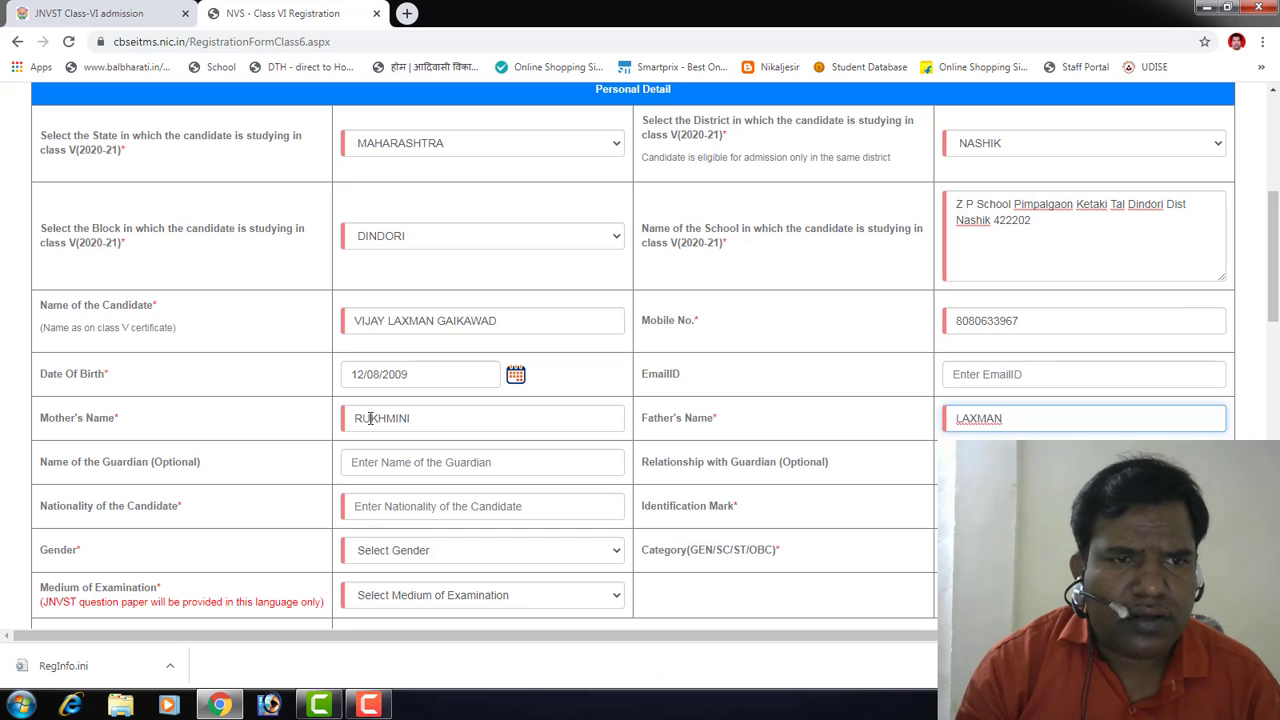
key(Tab)
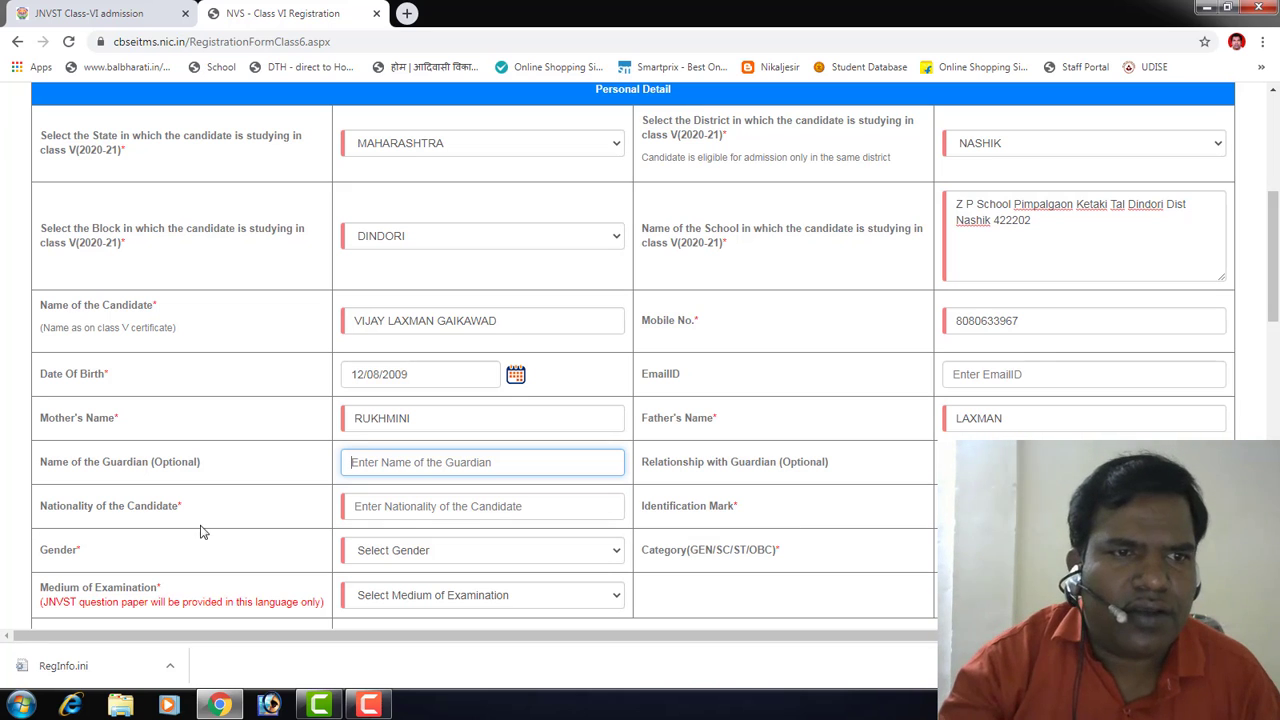
Step: Set nationality to the suggested INDIAN and gender to Male, reaching the category field
click(400, 509)
click(510, 540)
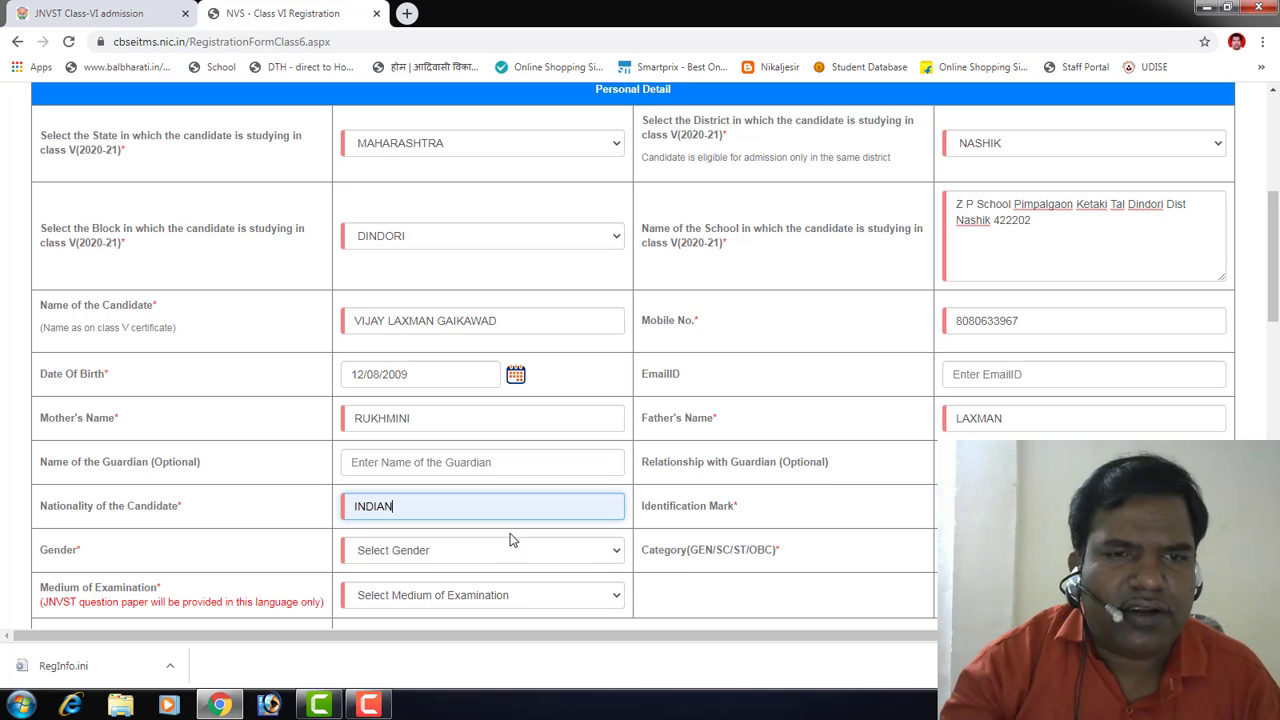
click(1050, 506)
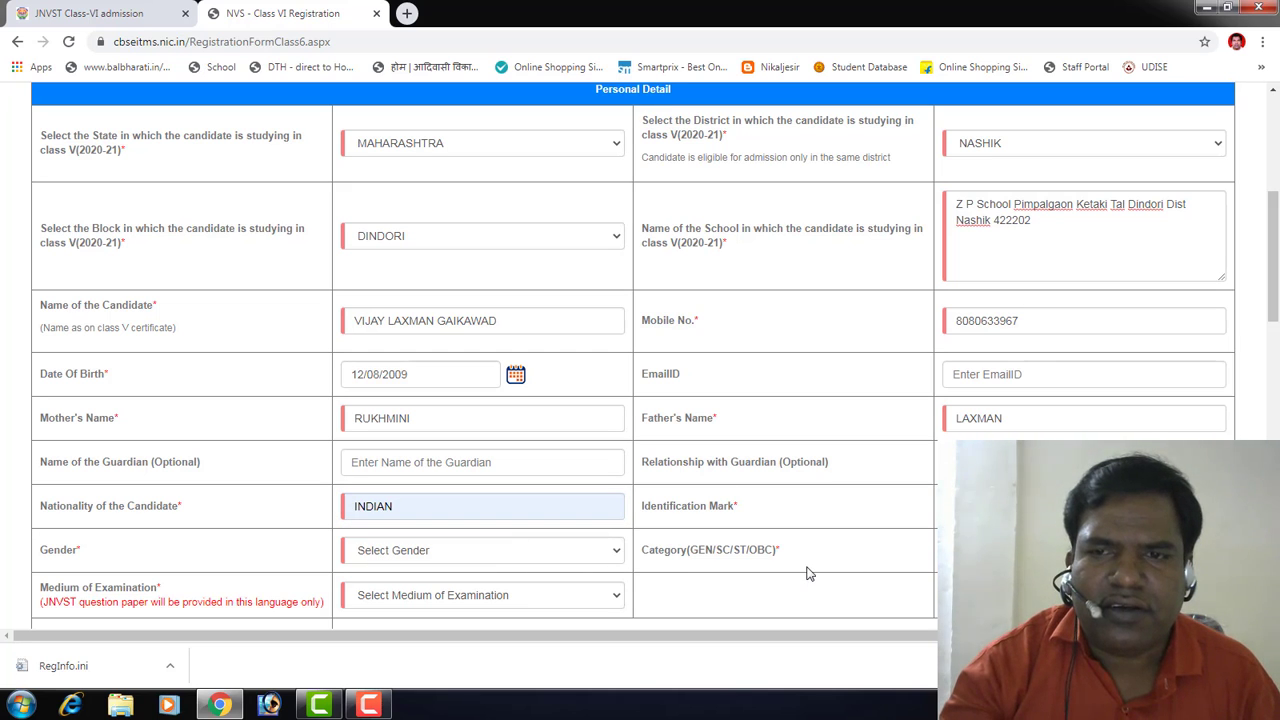
scroll(810, 573, down, 1)
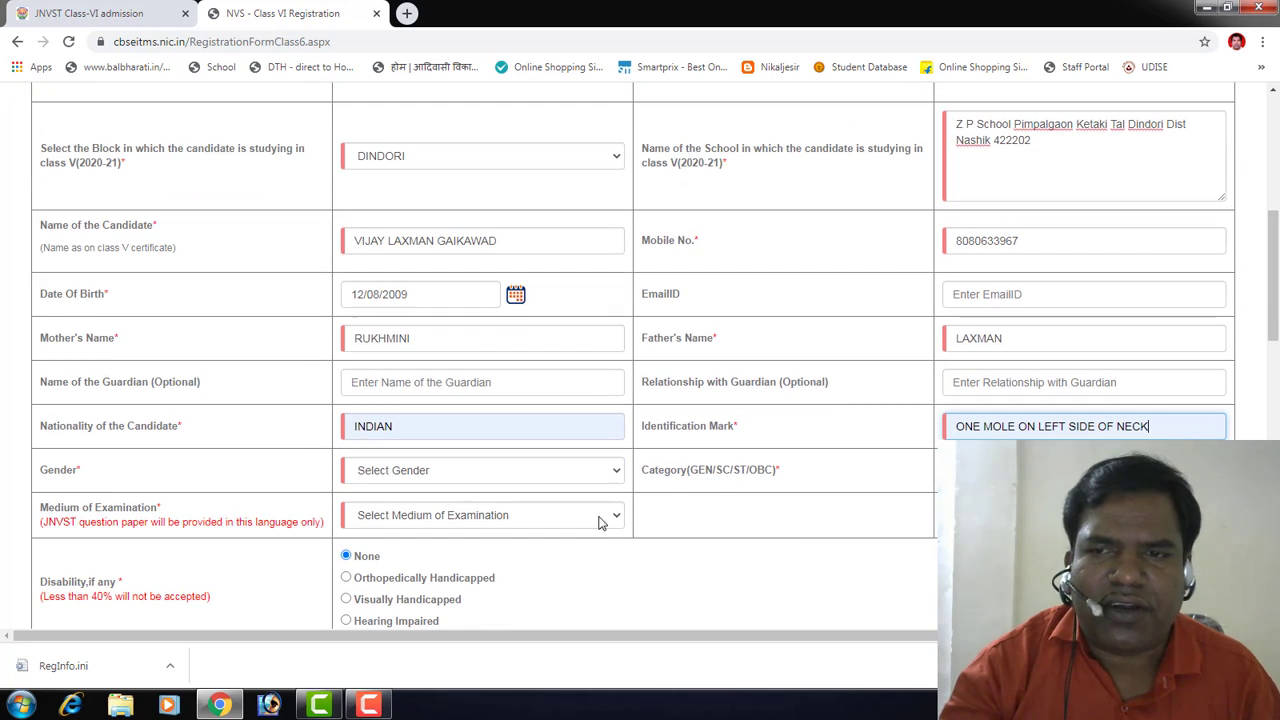
click(366, 478)
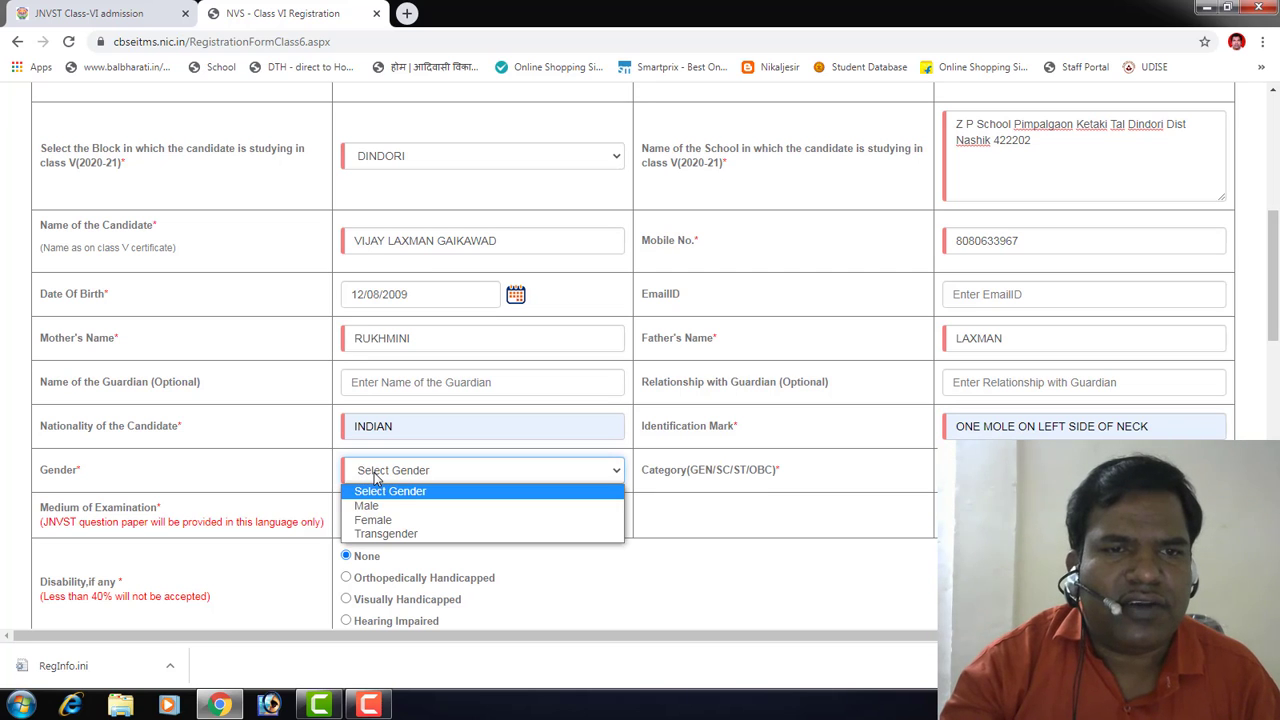
click(375, 503)
click(1084, 471)
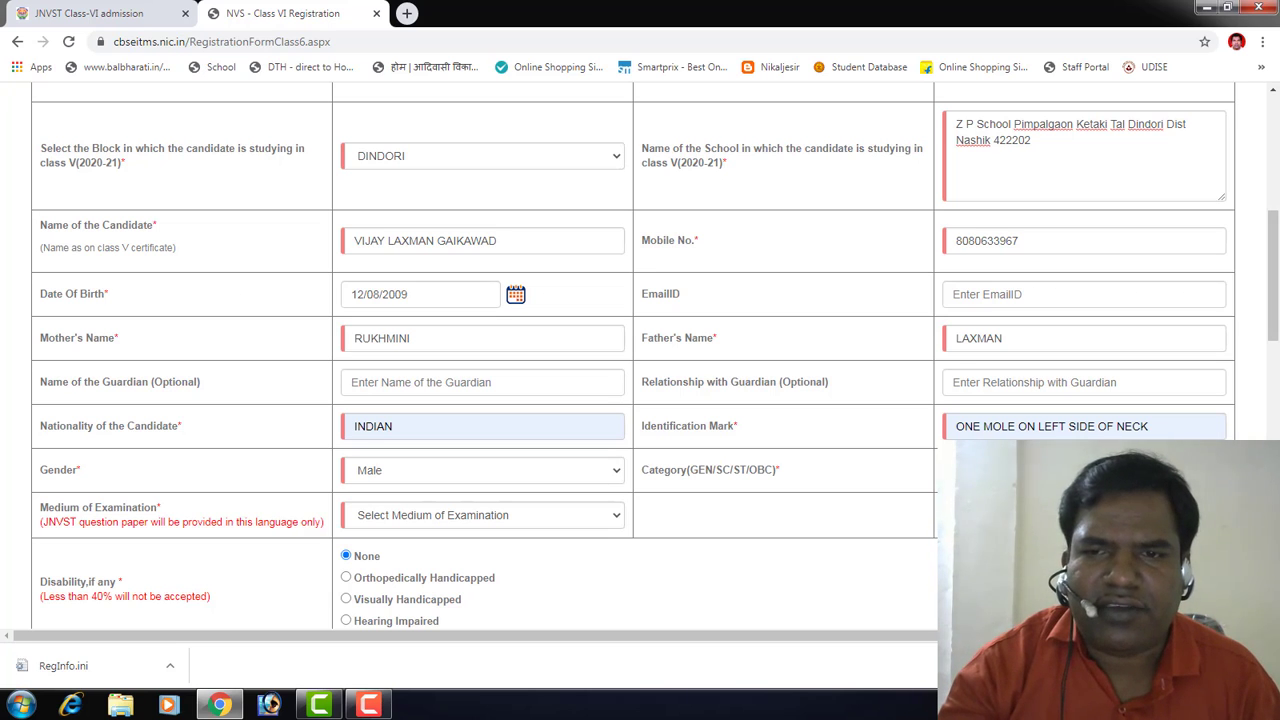
scroll(659, 535, down, 2)
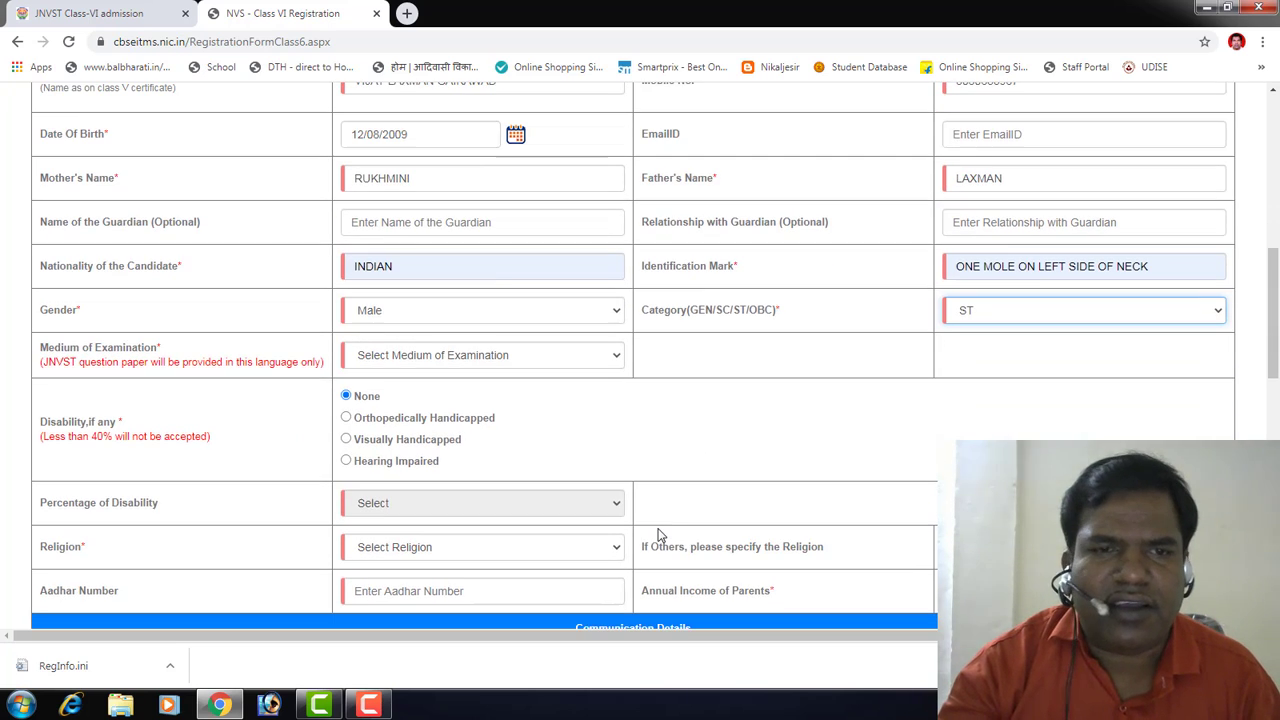
Step: Set the examination medium to Marathi and the religion to Hinduism
click(422, 357)
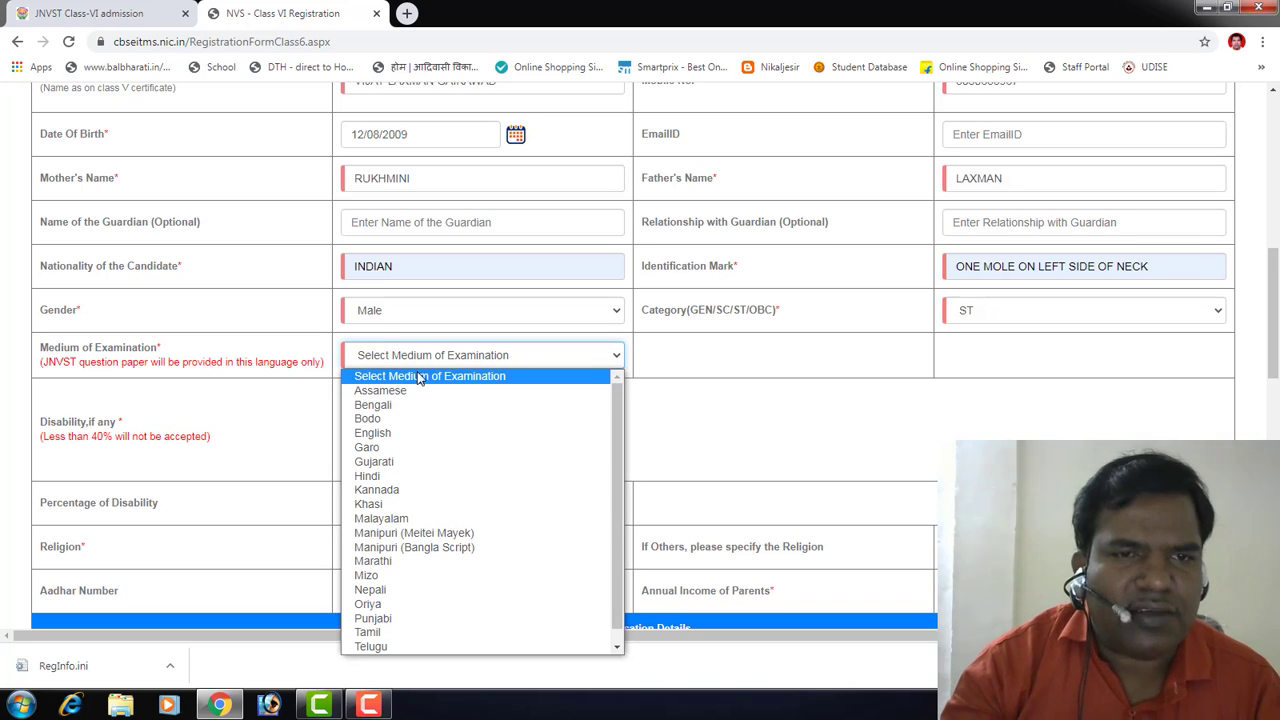
click(410, 561)
scroll(467, 510, down, 2)
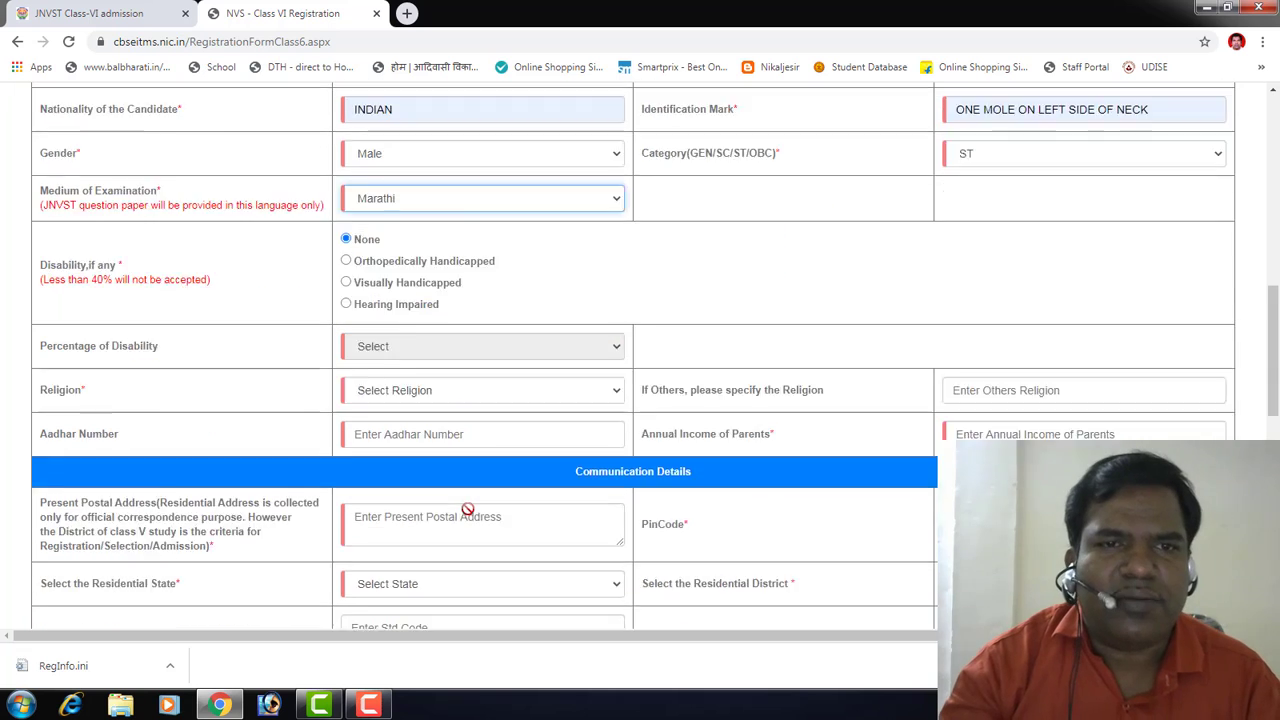
scroll(467, 510, down, 1)
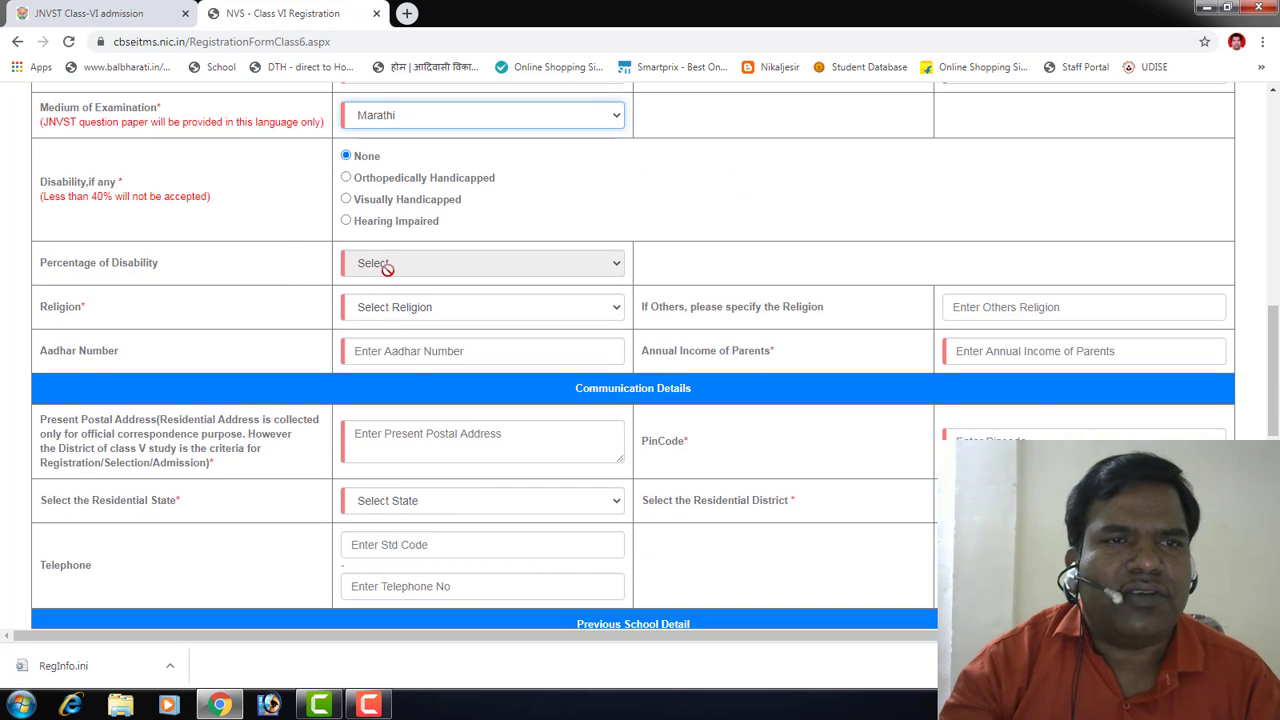
click(397, 313)
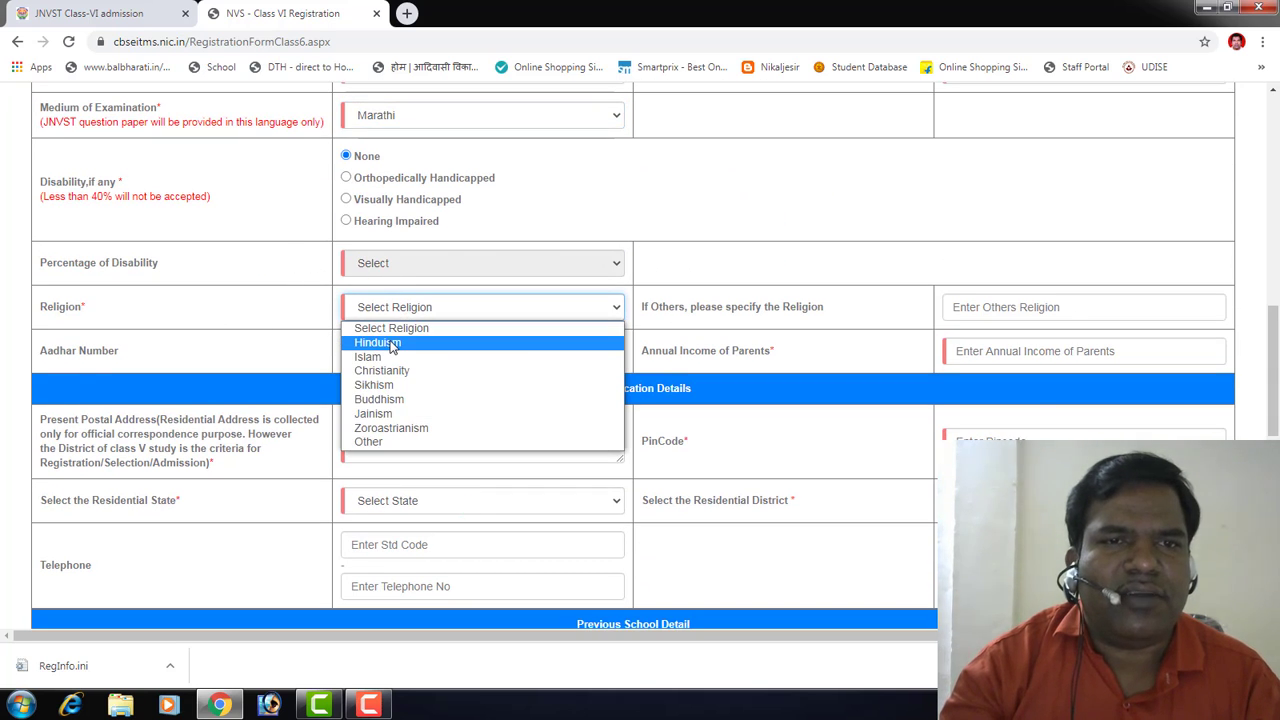
click(394, 341)
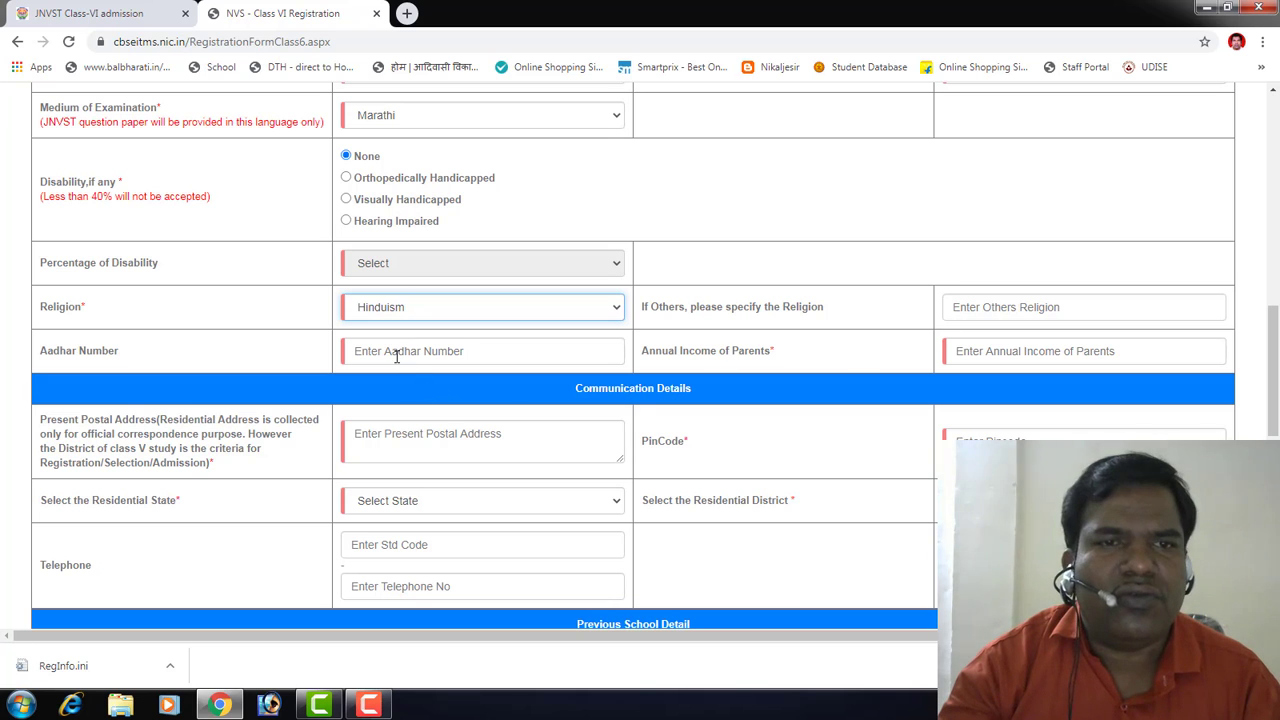
Step: Fill the parents' annual income with the suggested 50000
scroll(883, 462, up, 3)
scroll(883, 462, up, 2)
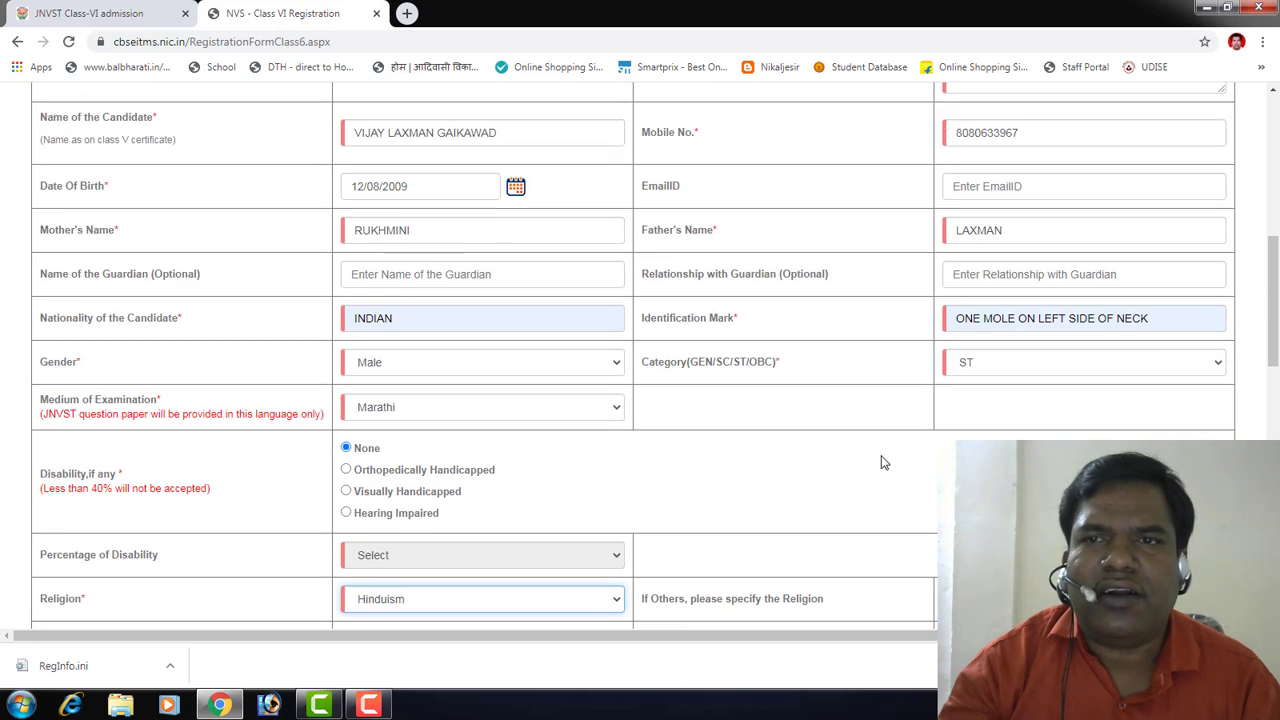
scroll(883, 462, up, 2)
scroll(883, 462, down, 5)
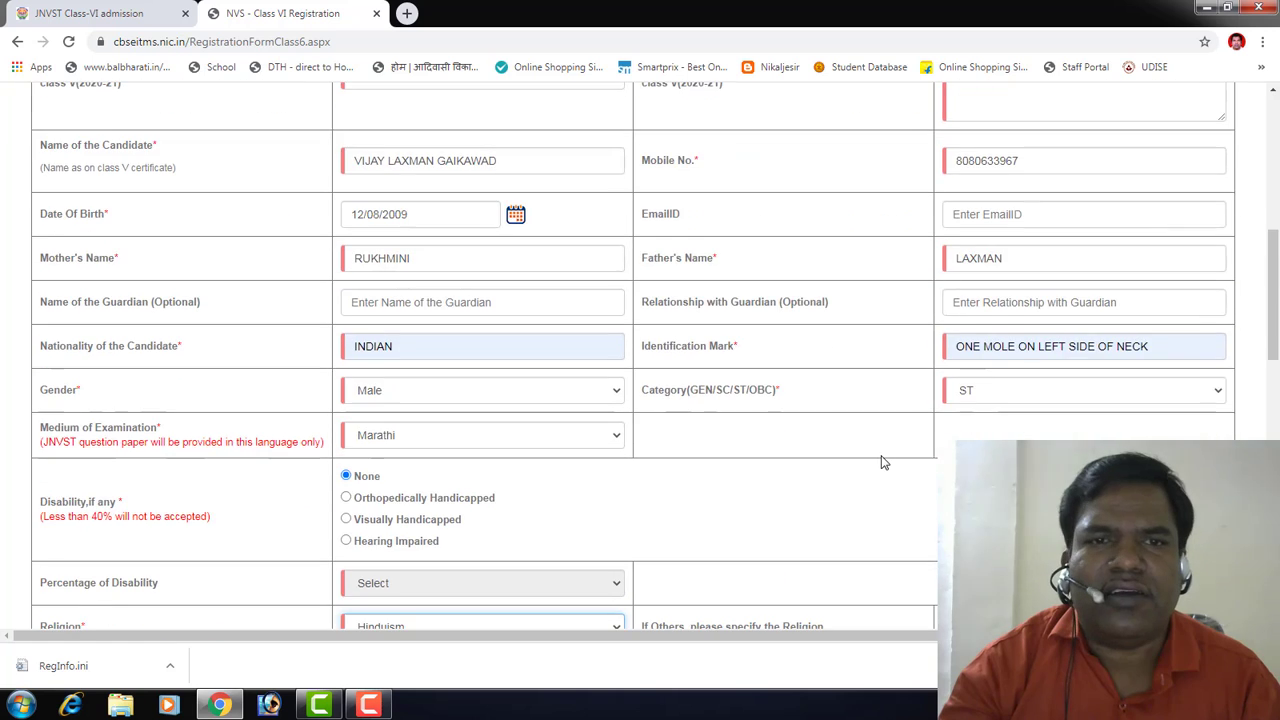
scroll(881, 462, down, 3)
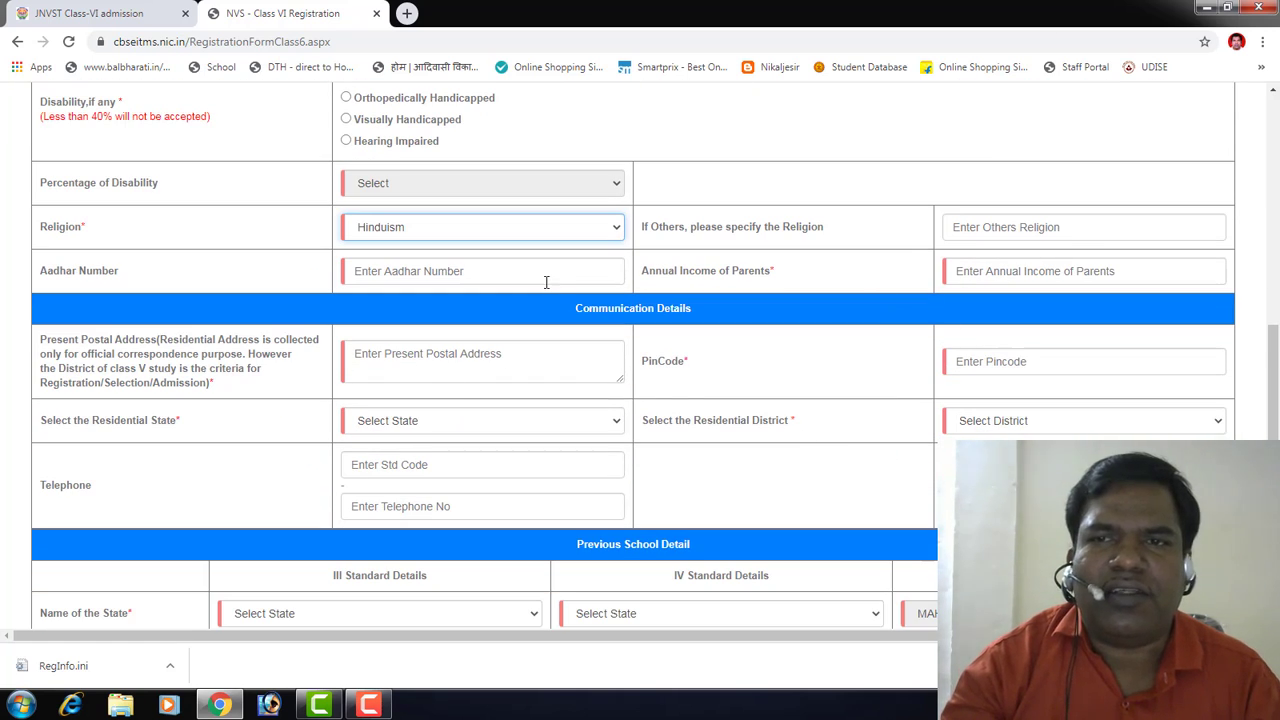
click(1011, 277)
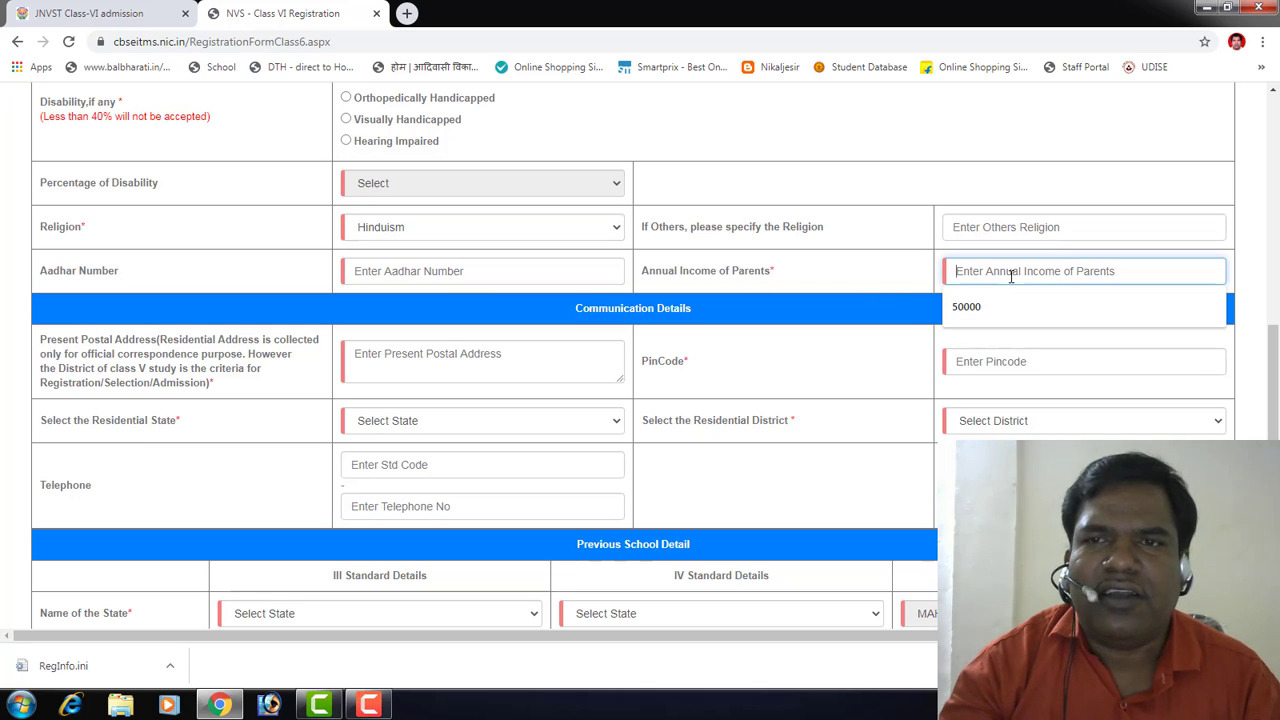
click(1002, 306)
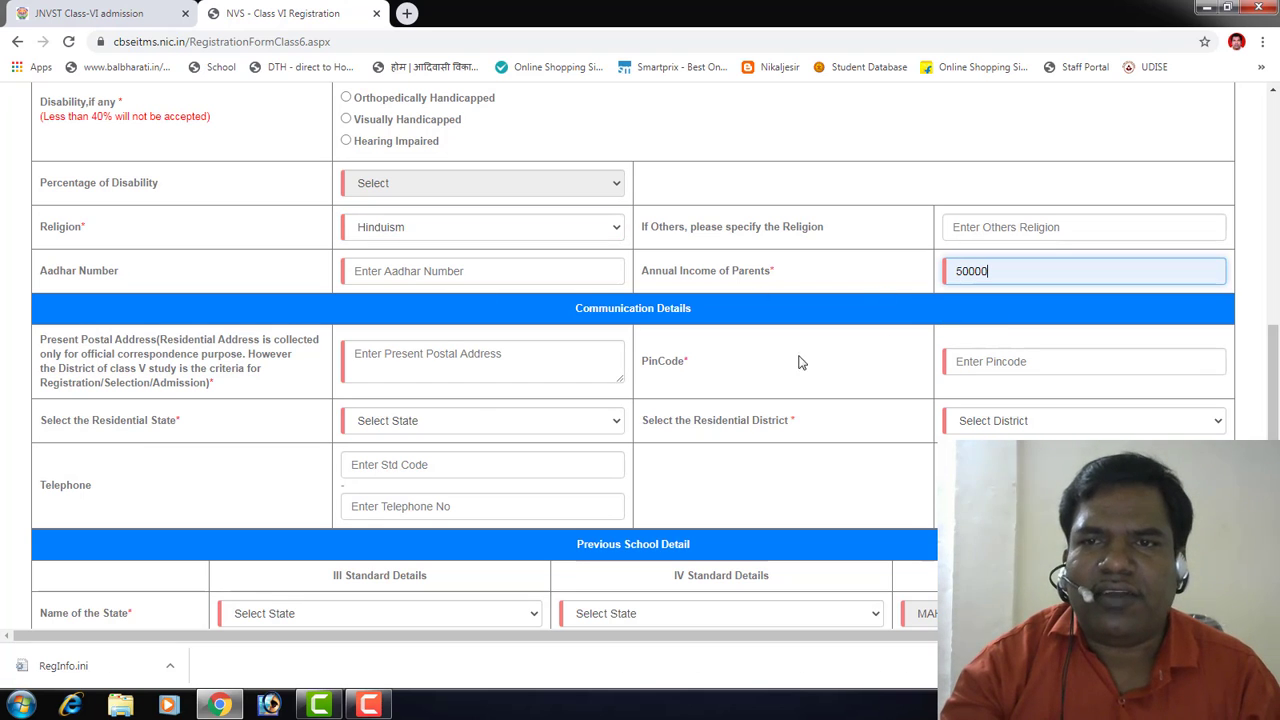
click(415, 360)
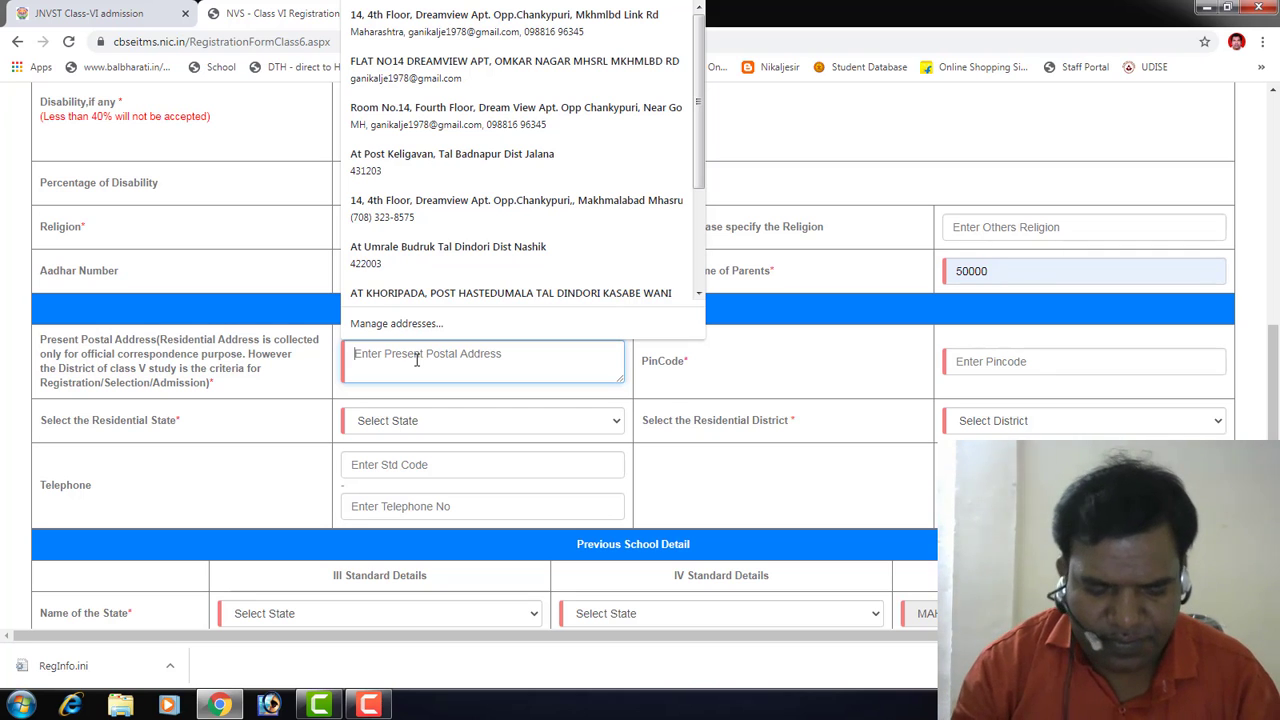
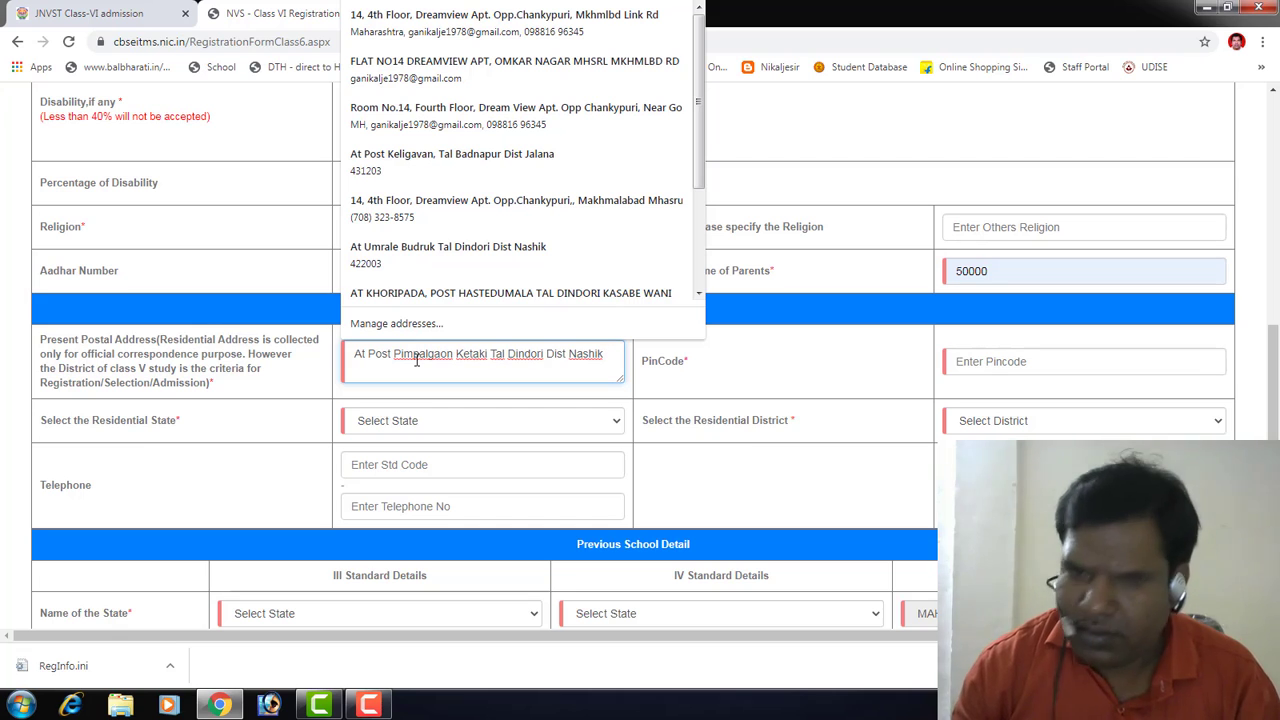
Step: Enter the candidate's present postal address and its six-digit PIN code
key(Tab)
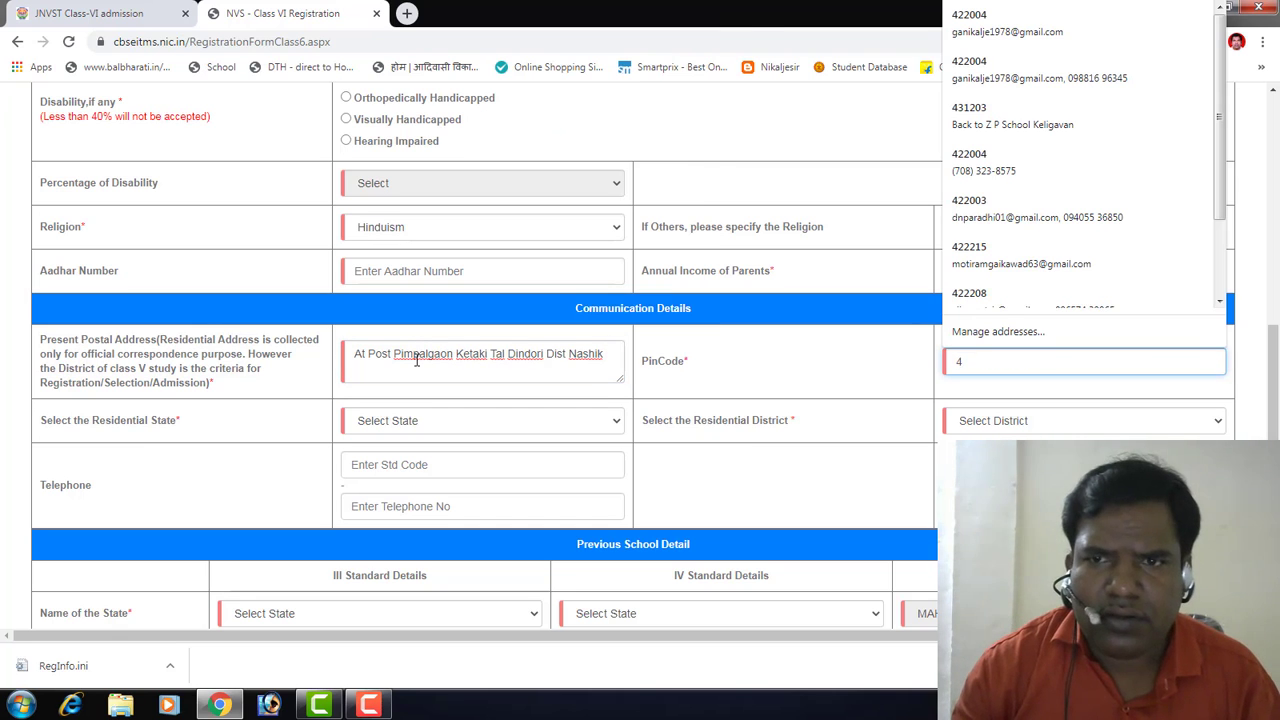
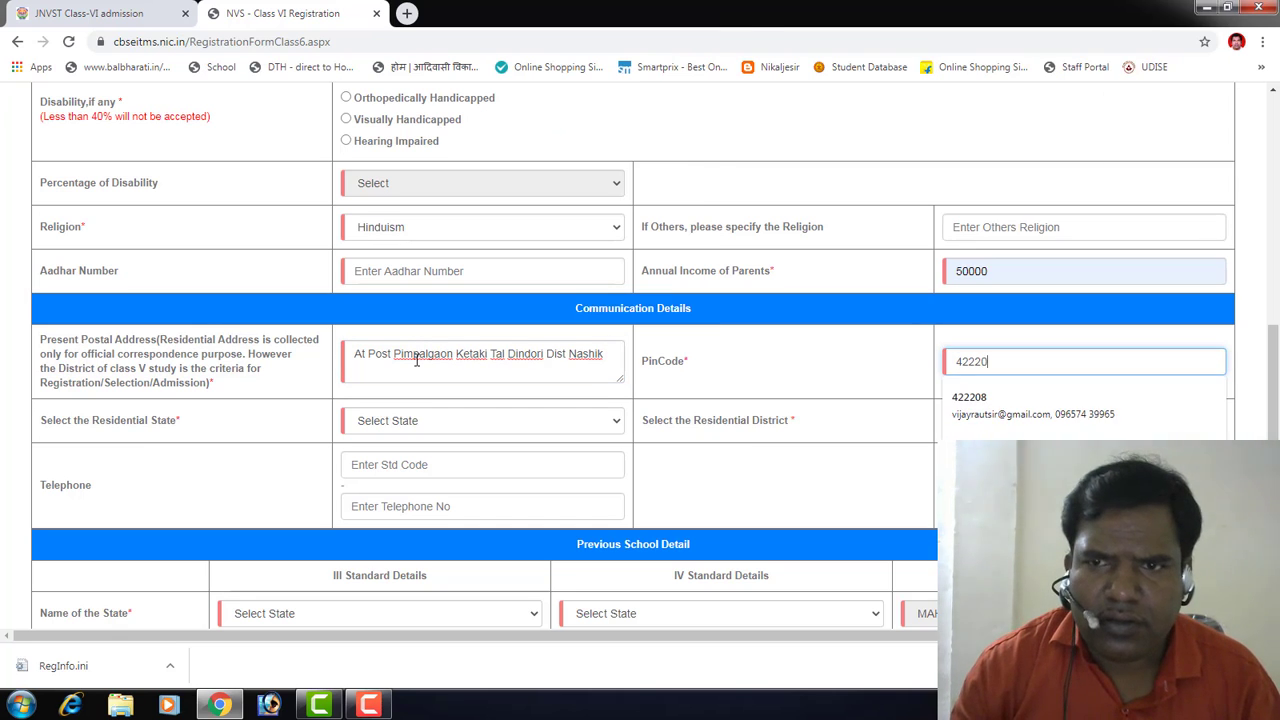
key(Tab)
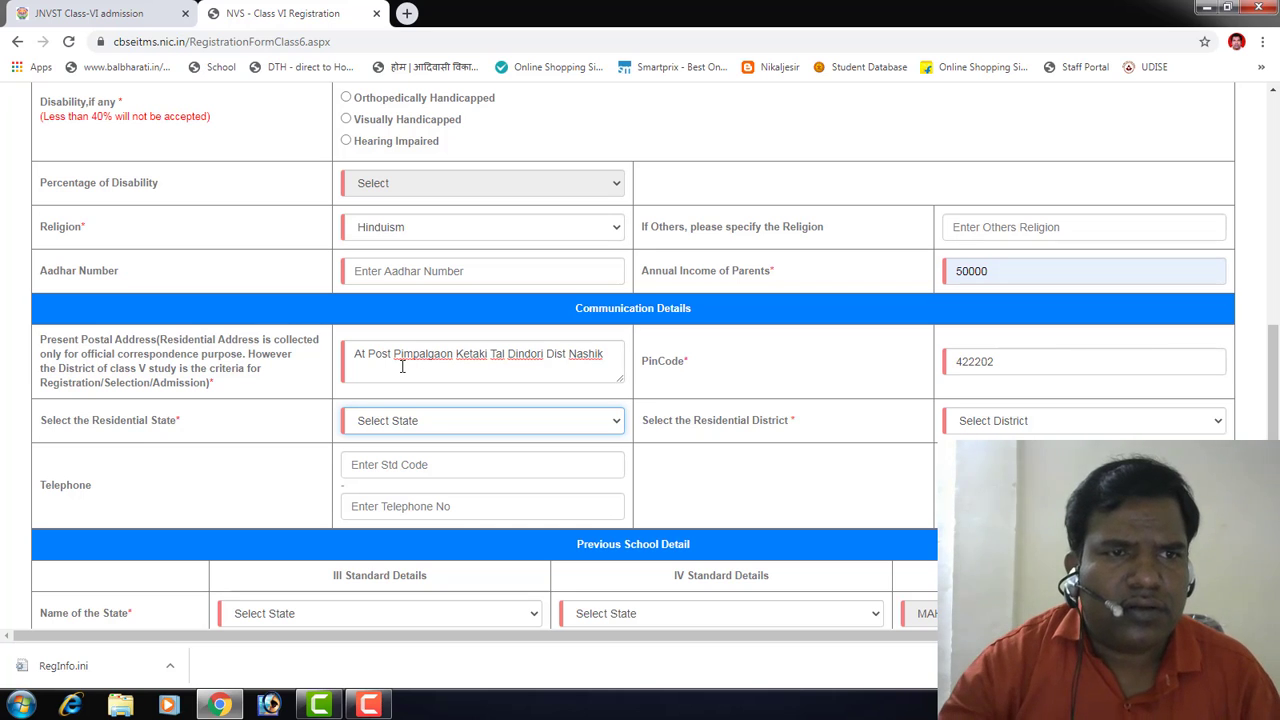
Step: Pick MAHARASHTRA from the residential state list and NASHIK from the residential district list
click(403, 418)
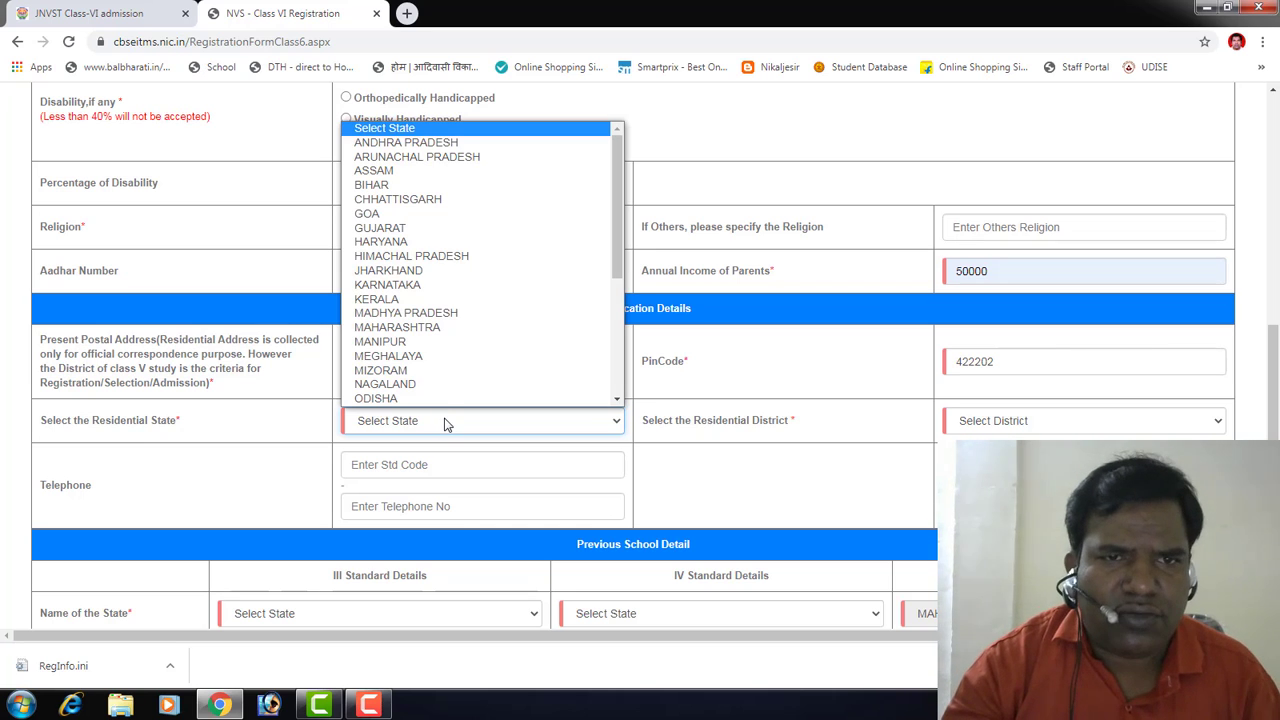
click(430, 328)
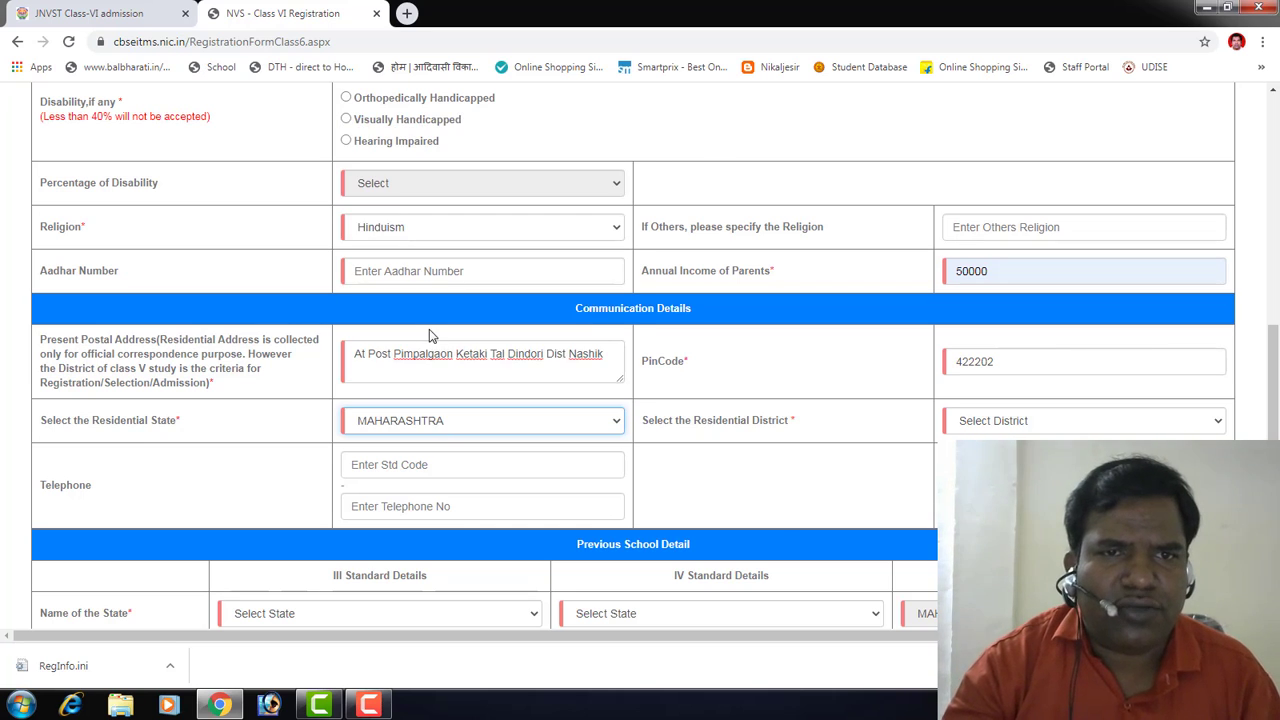
click(1000, 421)
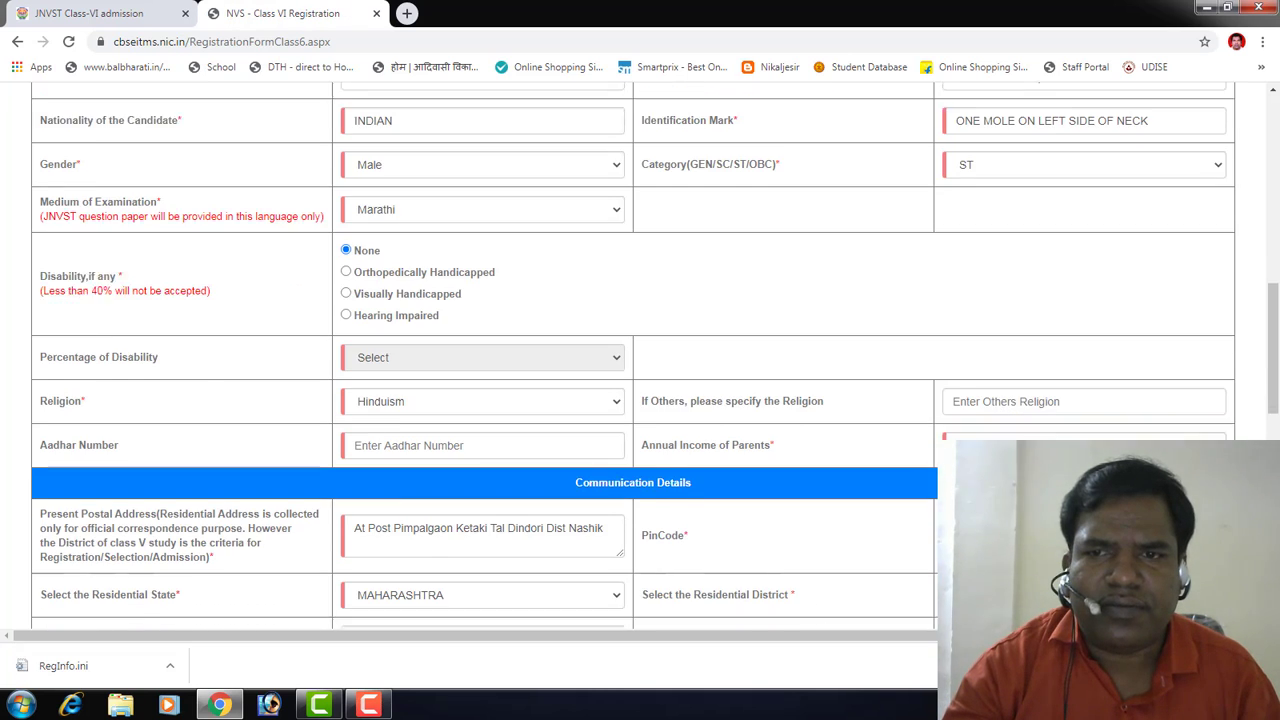
scroll(980, 422, down, 2)
scroll(980, 420, up, 3)
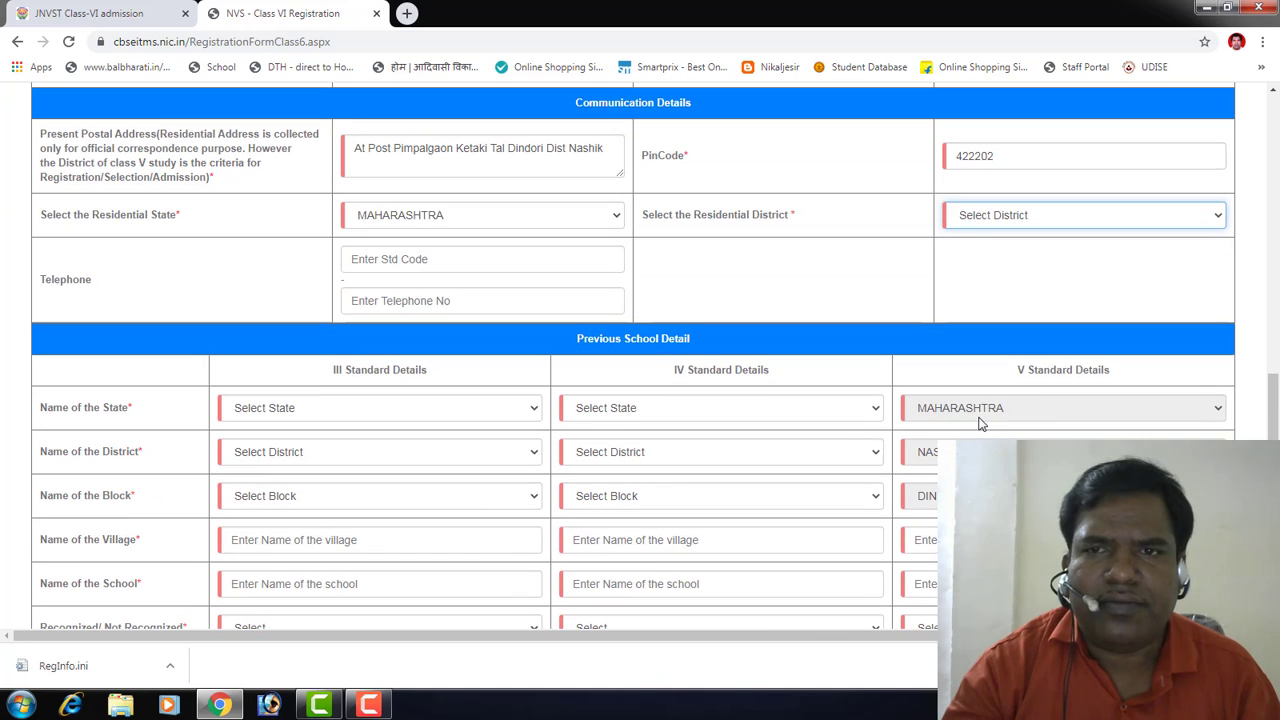
click(986, 222)
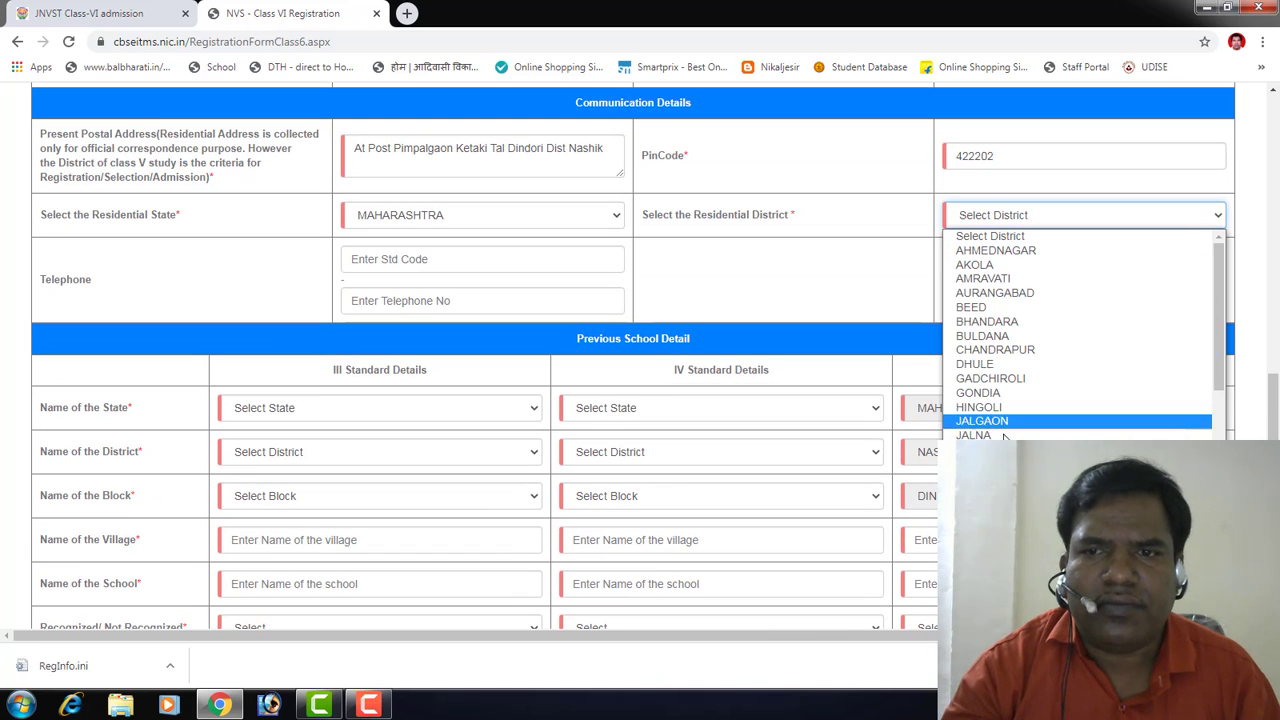
scroll(1003, 492, down, 2)
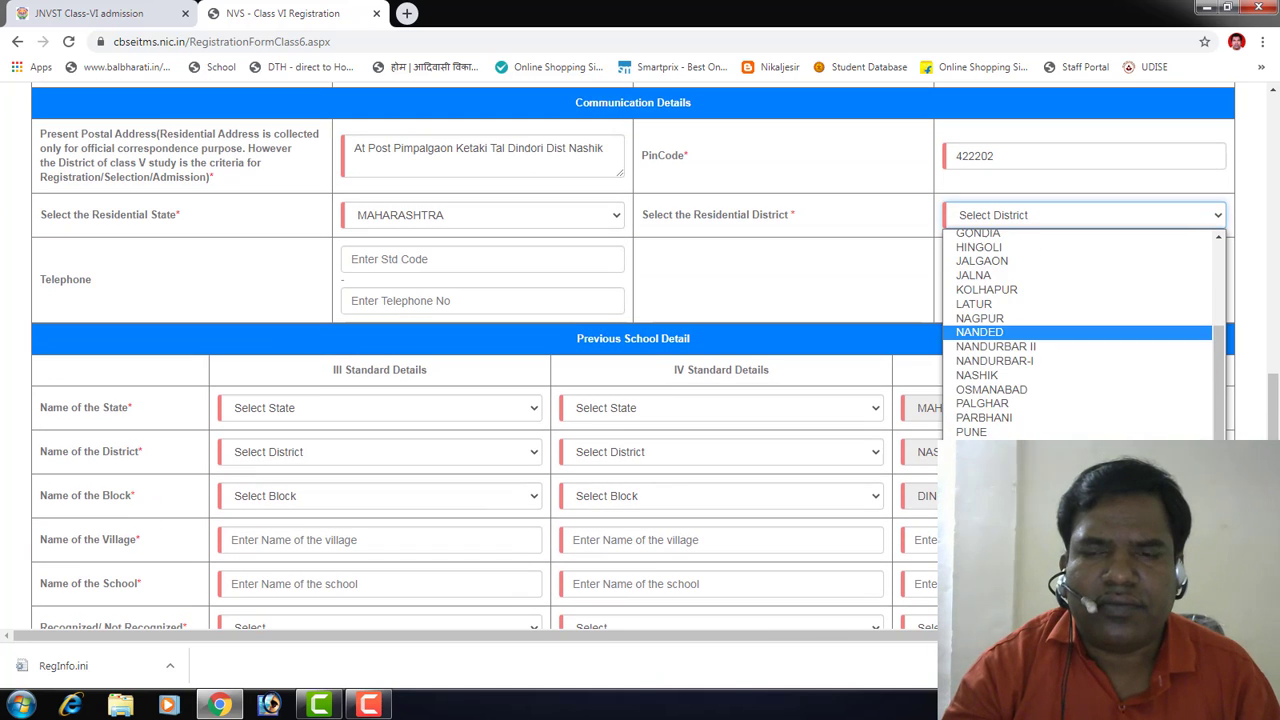
click(995, 376)
Step: Set the Class III and Class IV previous-school state to MAHARASHTRA
scroll(400, 290, down, 2)
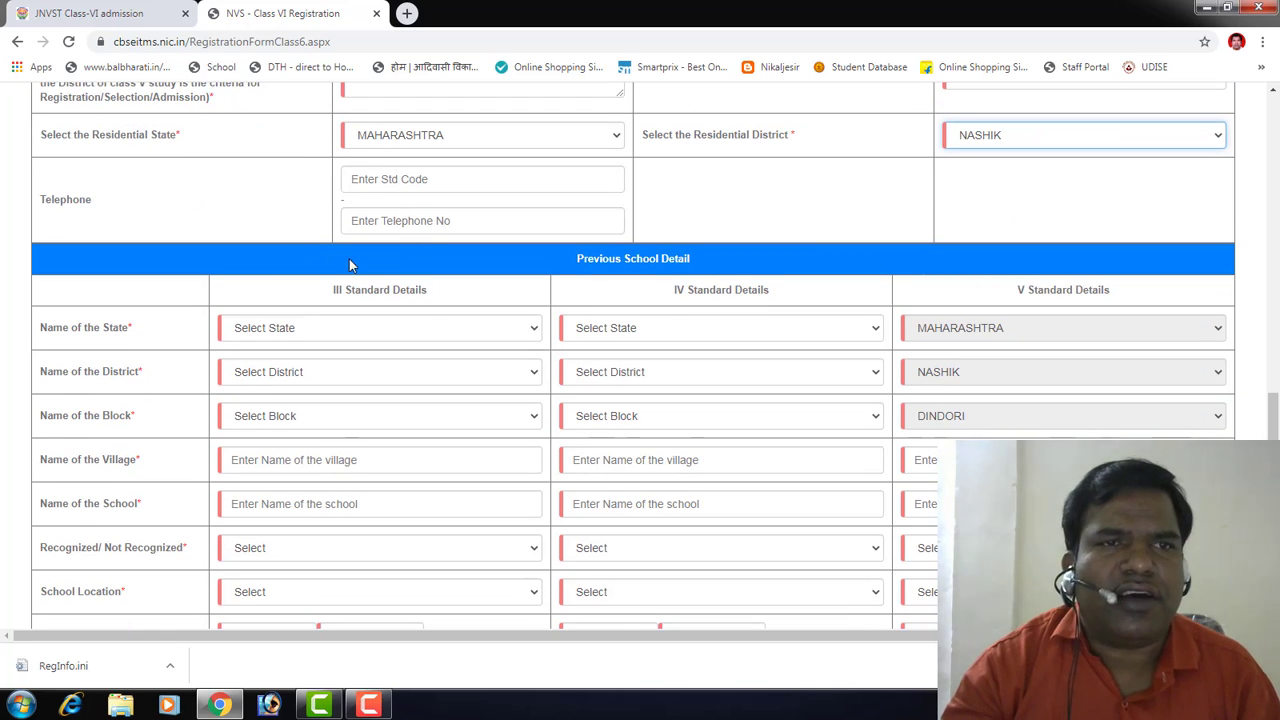
click(300, 329)
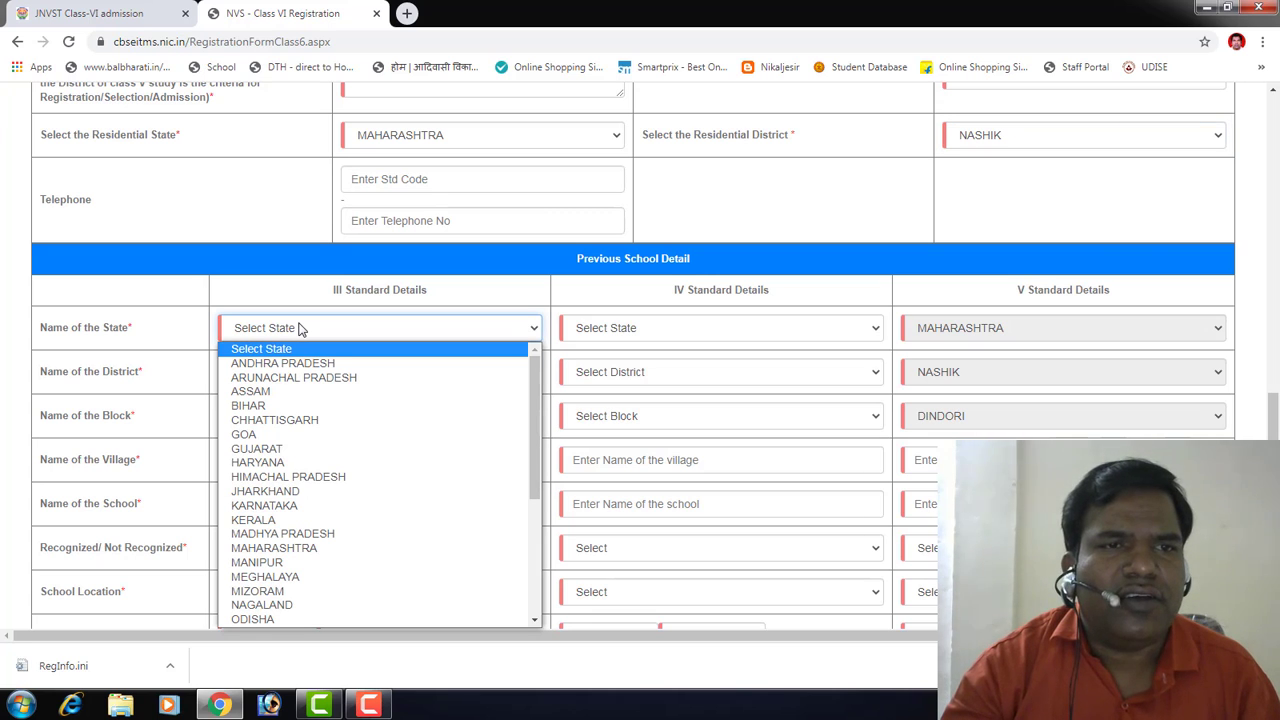
click(357, 548)
click(644, 327)
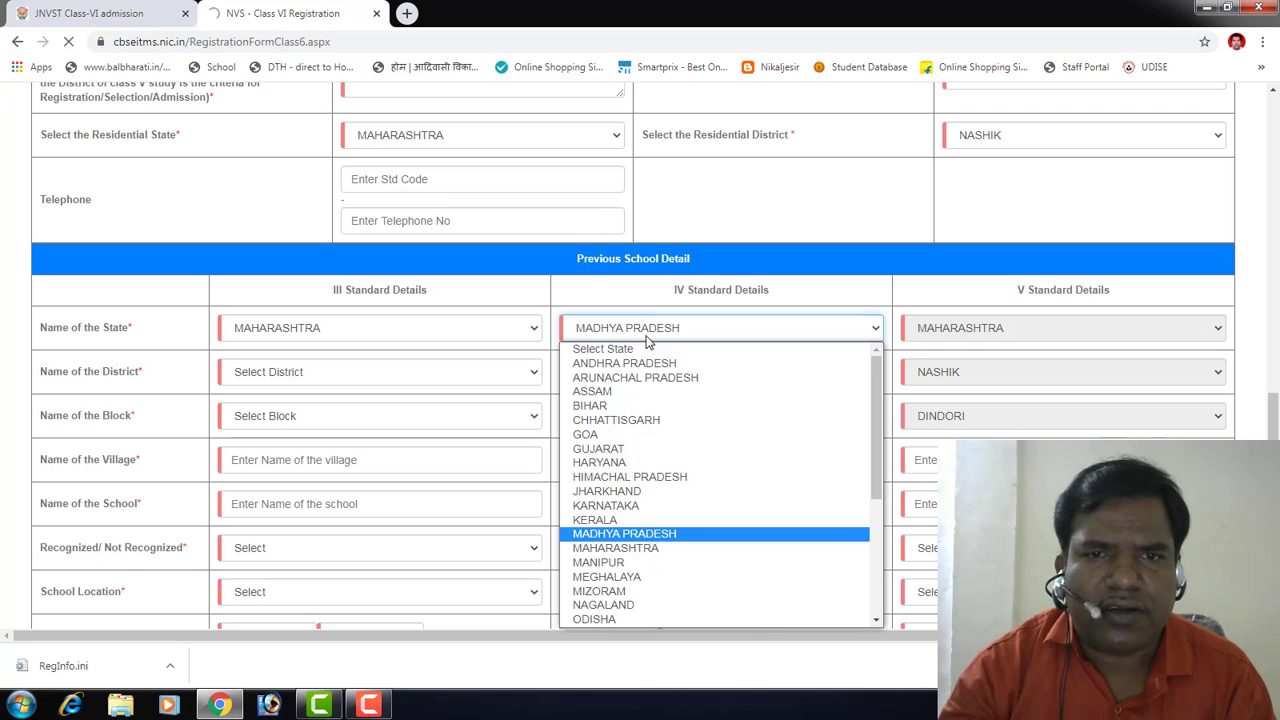
click(648, 536)
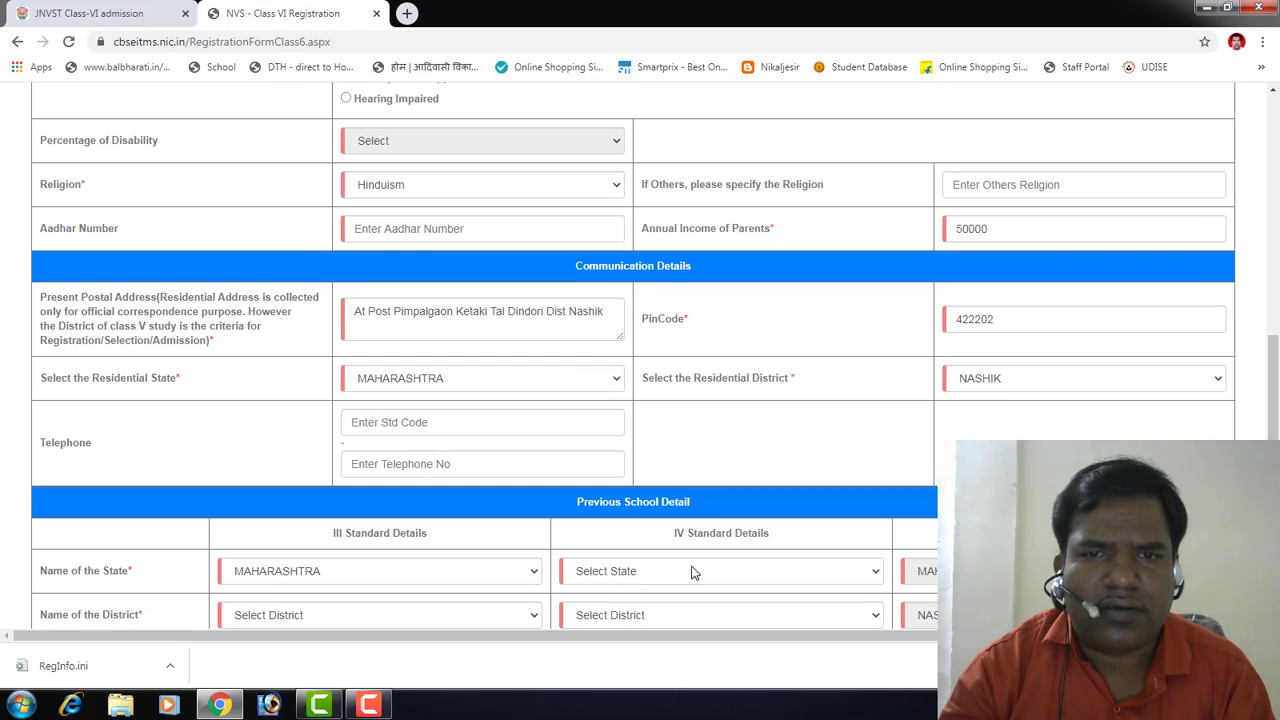
scroll(688, 550, down, 3)
click(624, 251)
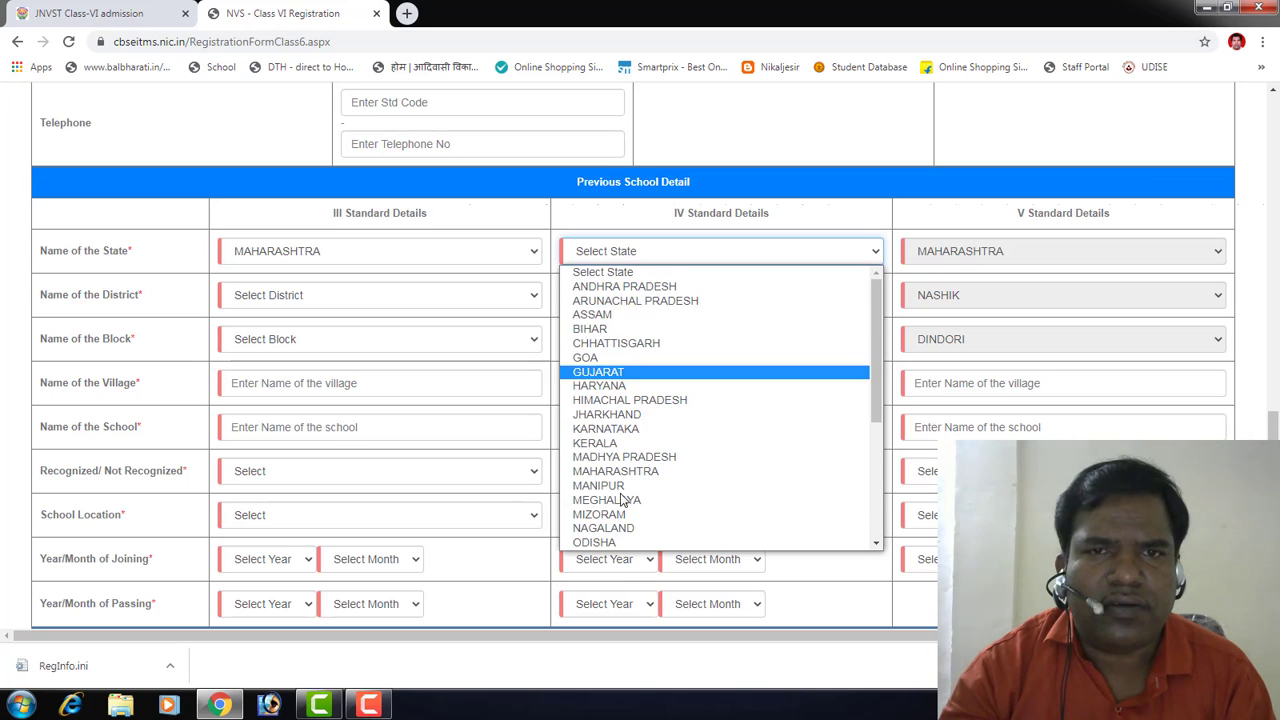
click(641, 471)
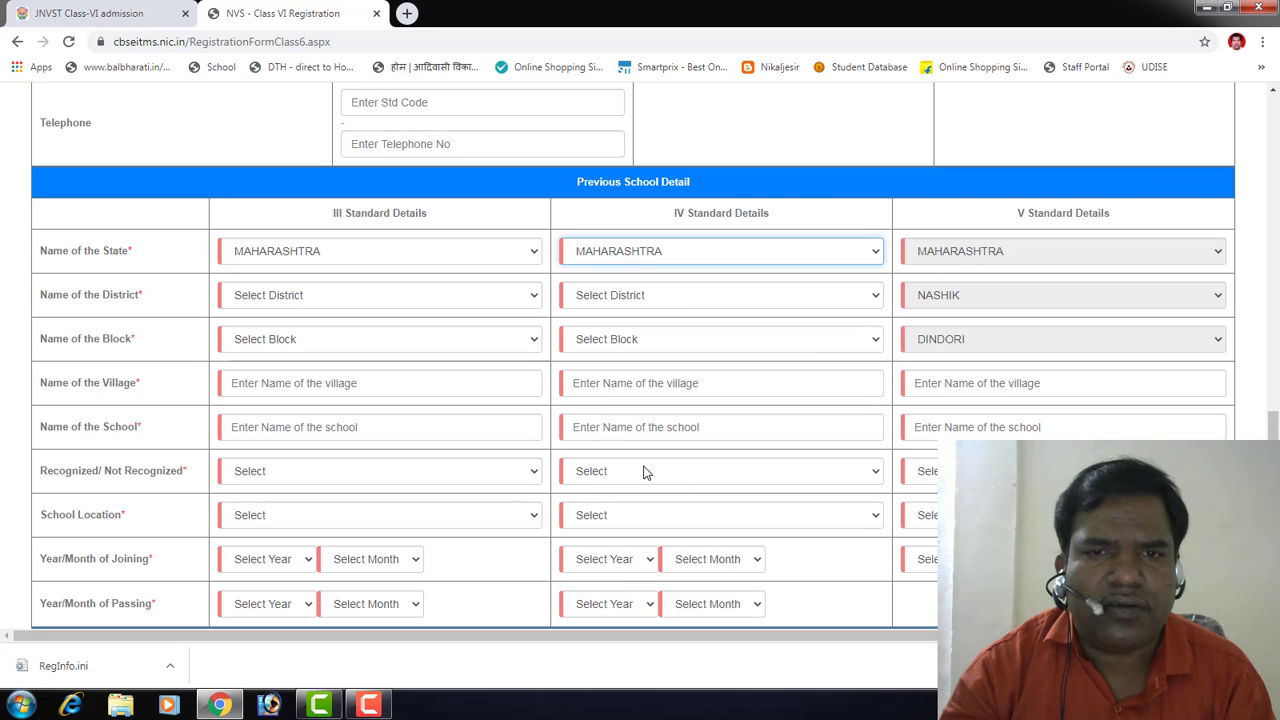
Step: Set the Class III previous-school district to NASHIK
click(284, 297)
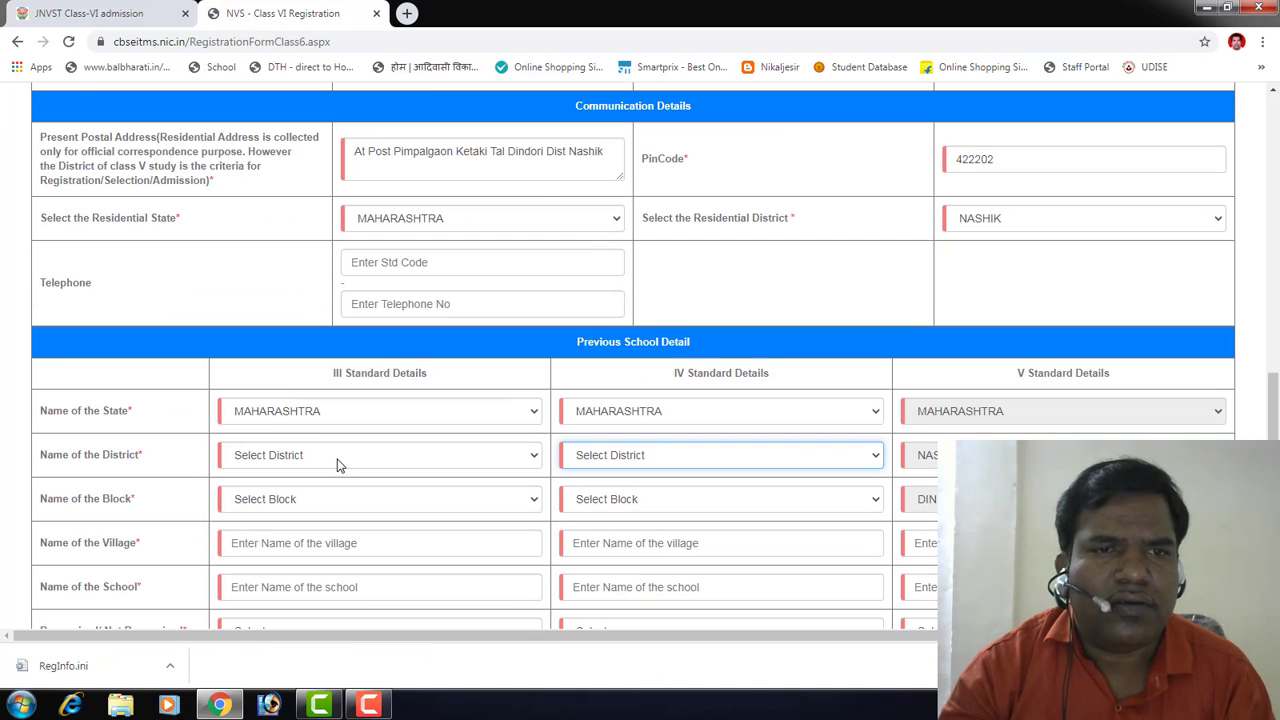
click(337, 457)
key(n)
key(n)
key(n)
key(n)
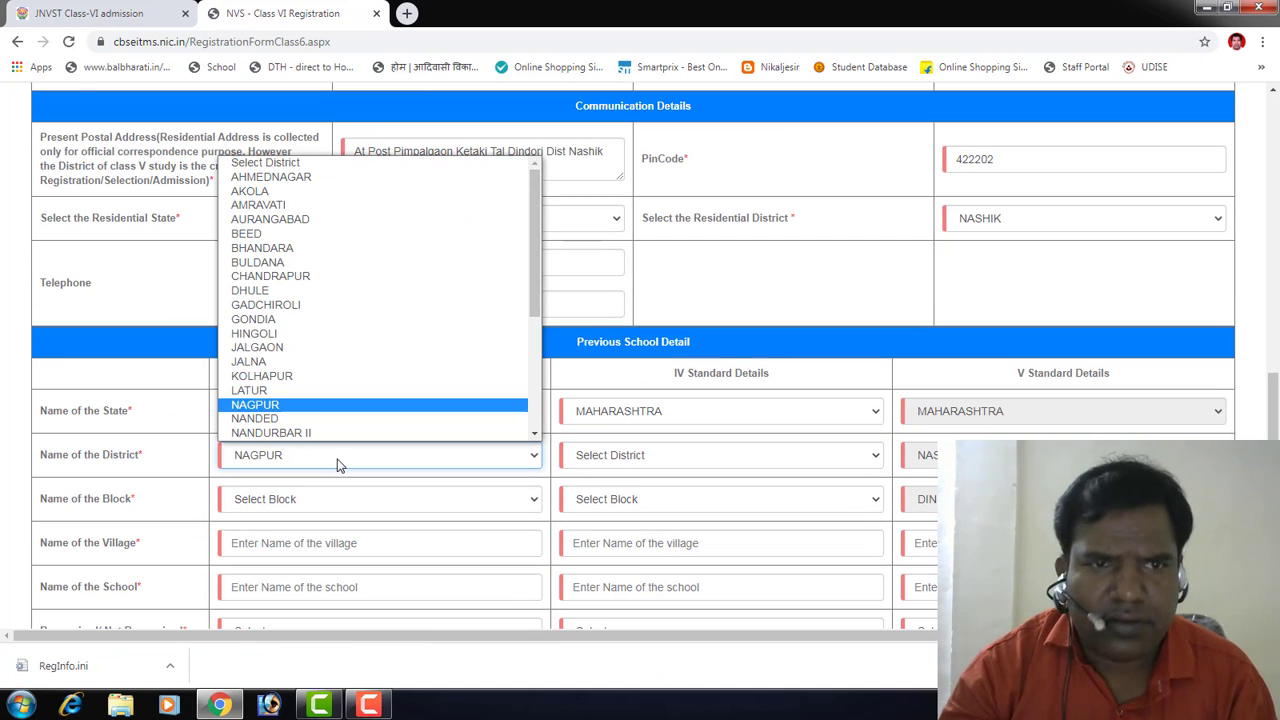
key(n)
key(p)
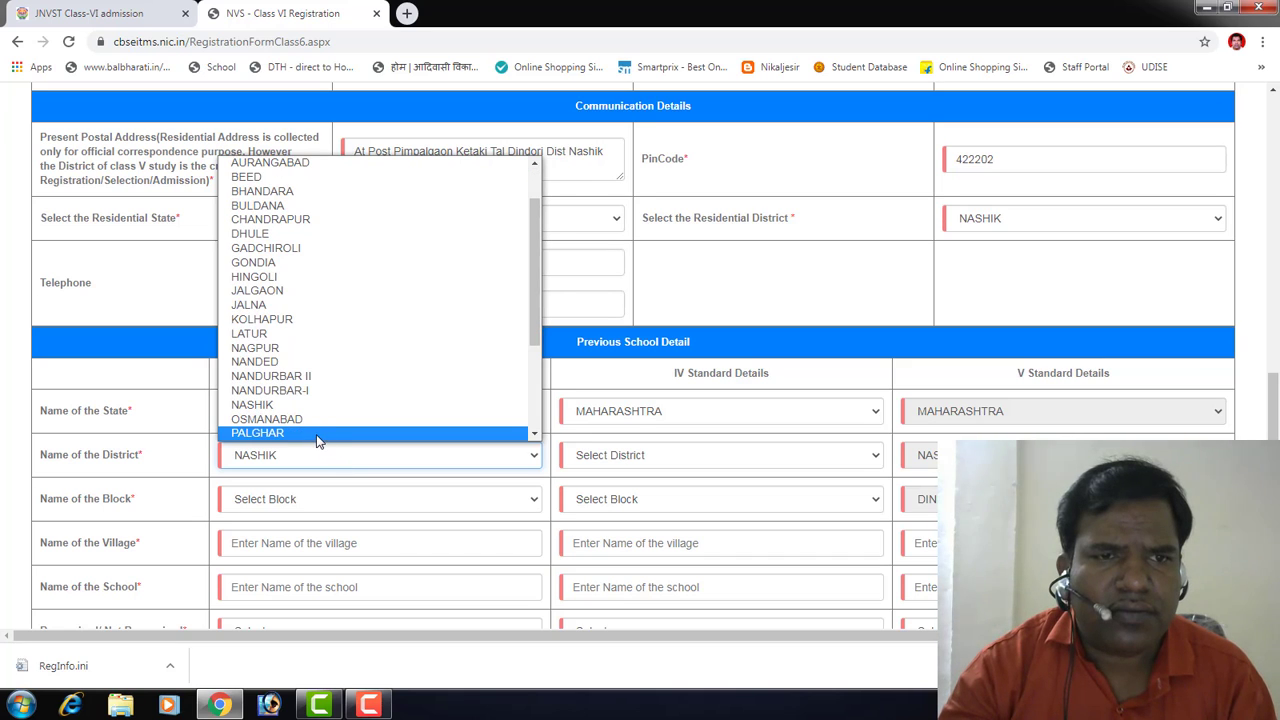
click(321, 438)
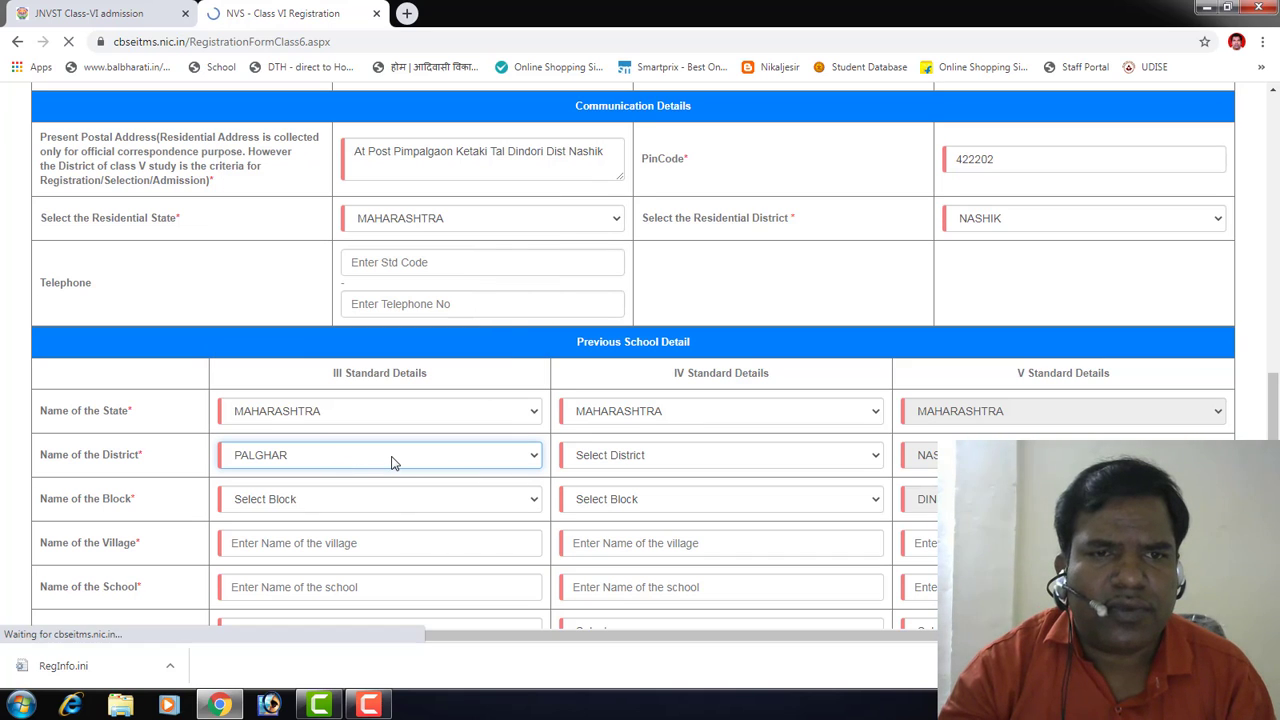
scroll(391, 456, down, 2)
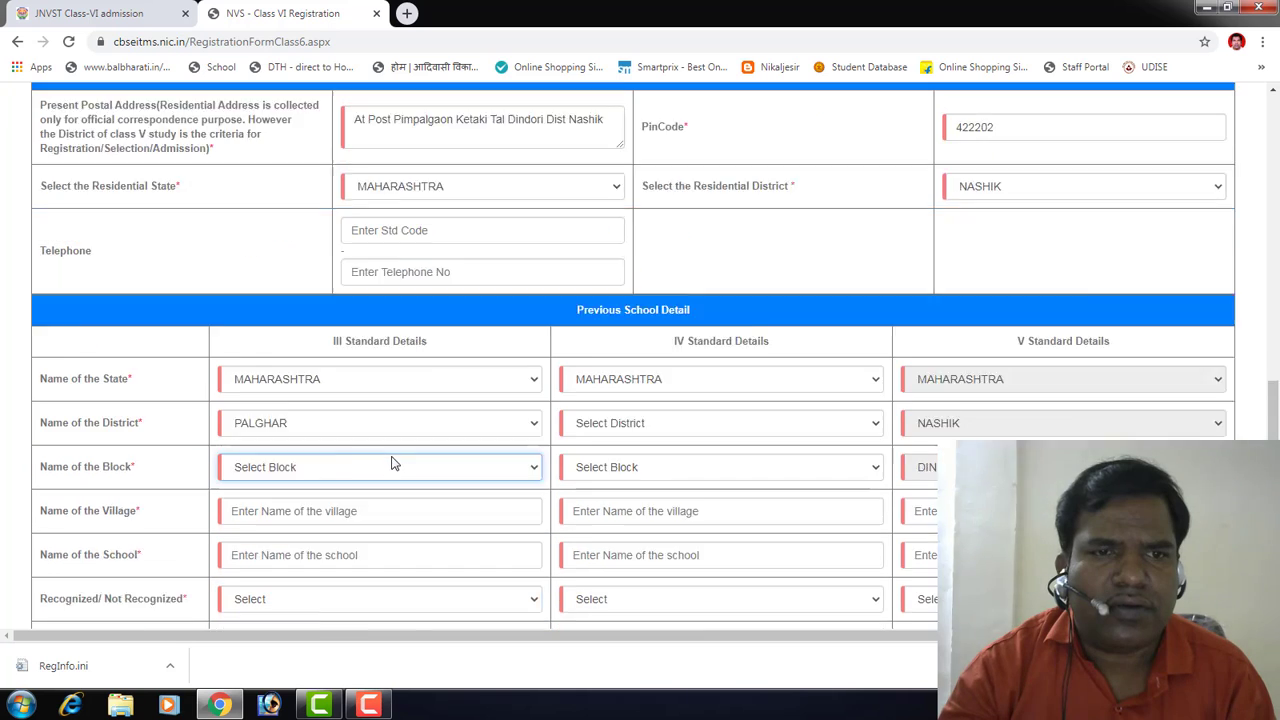
click(324, 340)
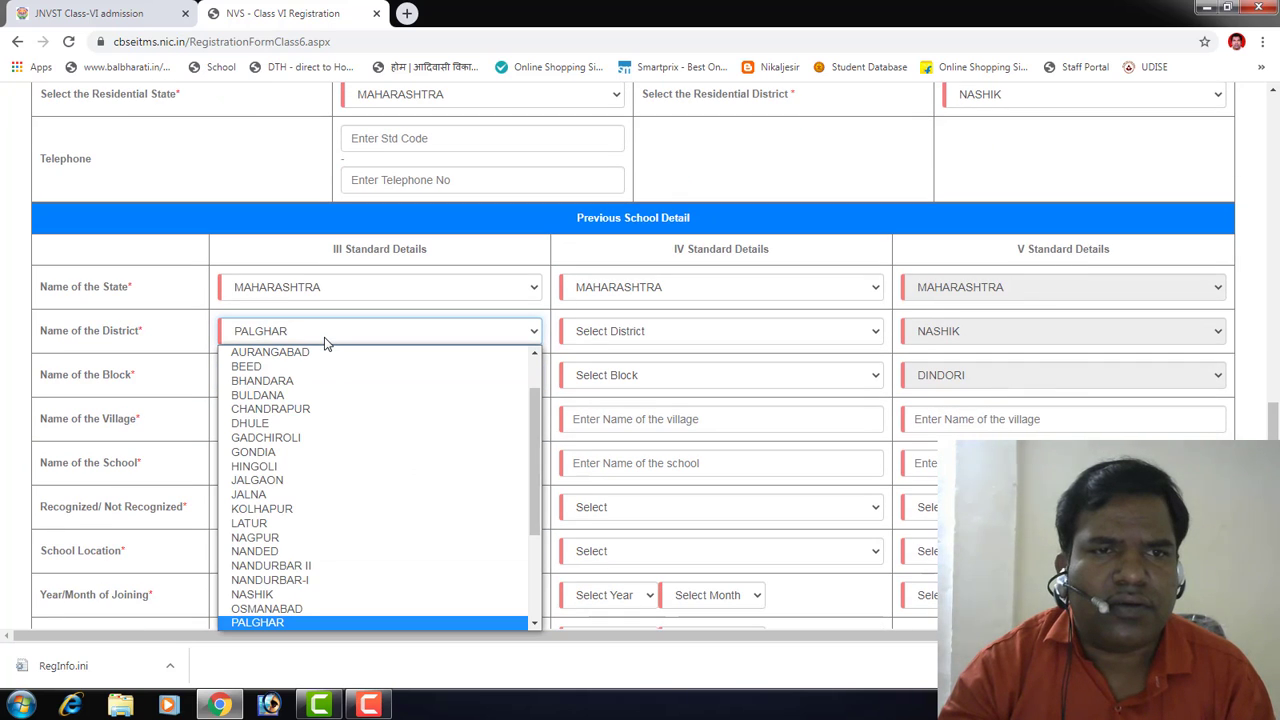
click(310, 595)
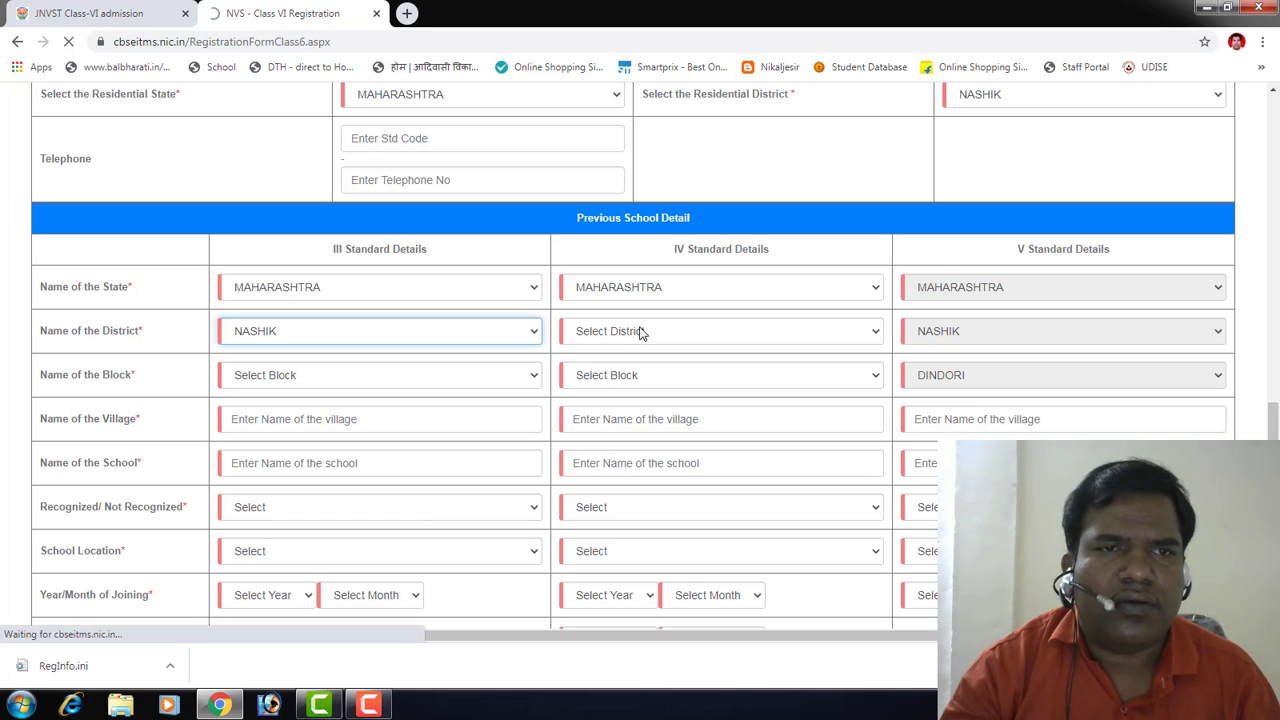
Step: Set the Class IV previous-school district to NASHIK
scroll(638, 344, down, 4)
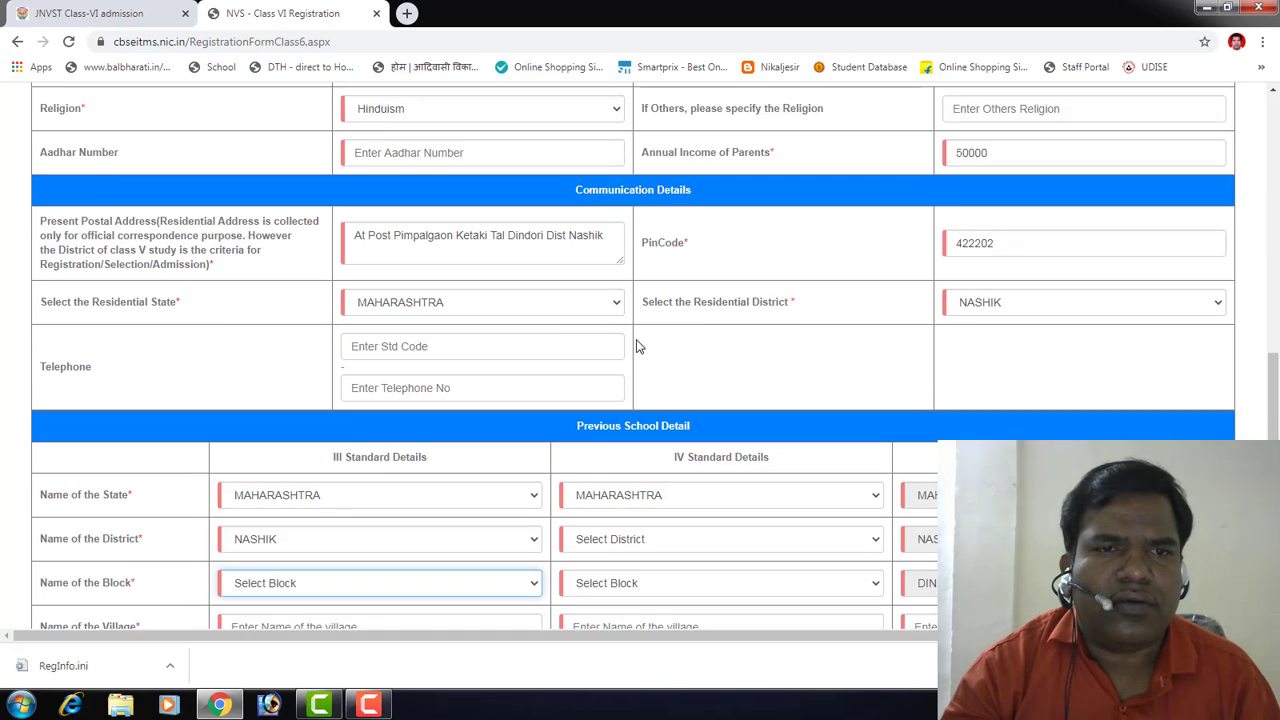
click(613, 252)
scroll(613, 470, down, 3)
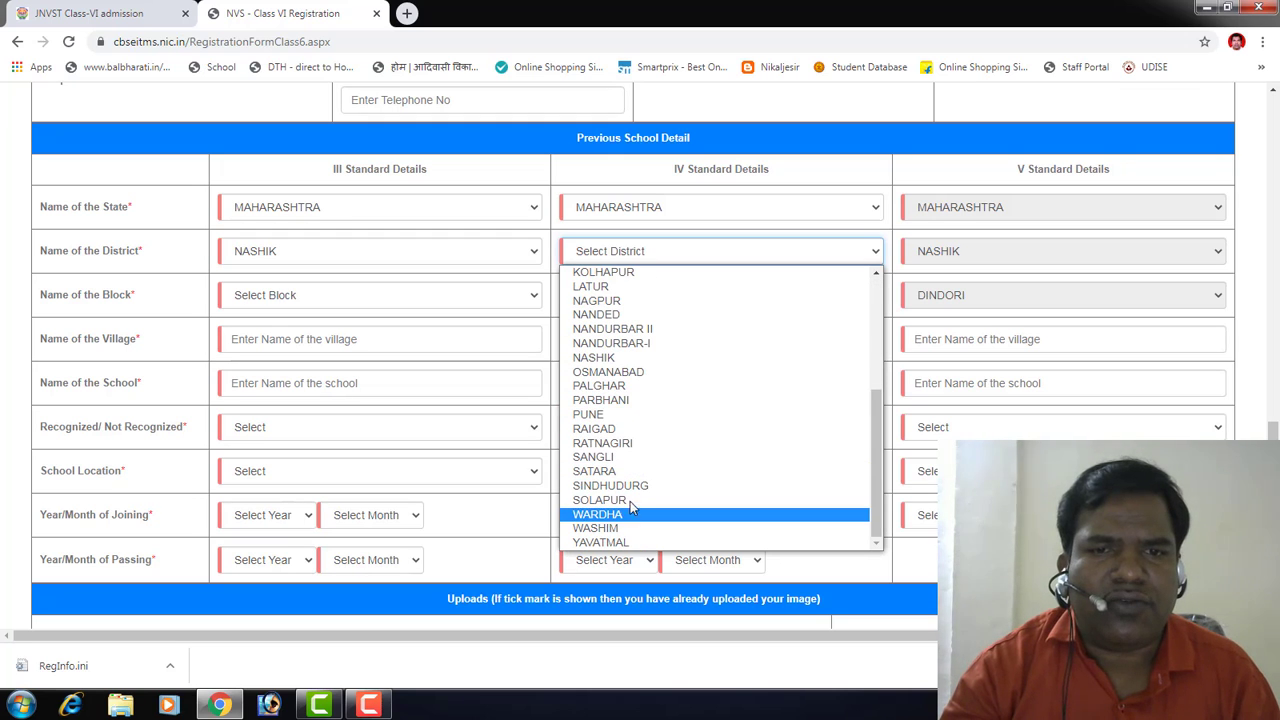
click(630, 357)
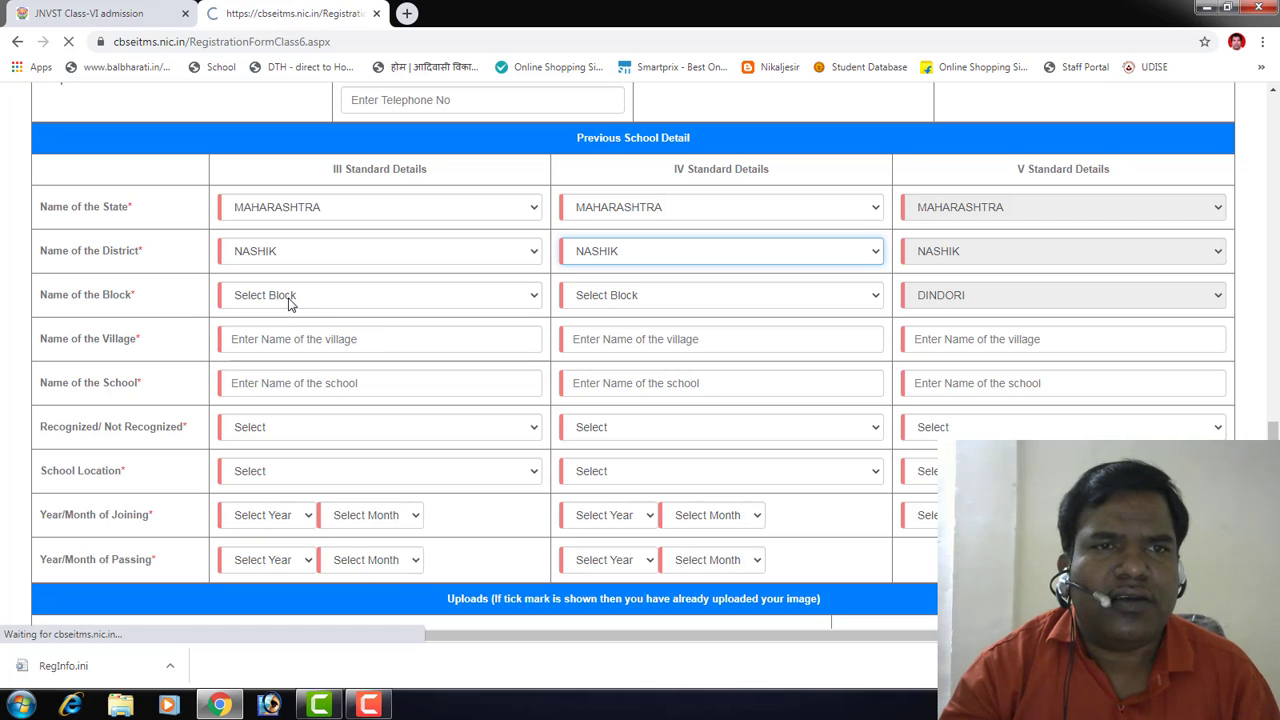
Step: Set both the Class III and Class IV block to DINDORI
scroll(308, 340, down, 3)
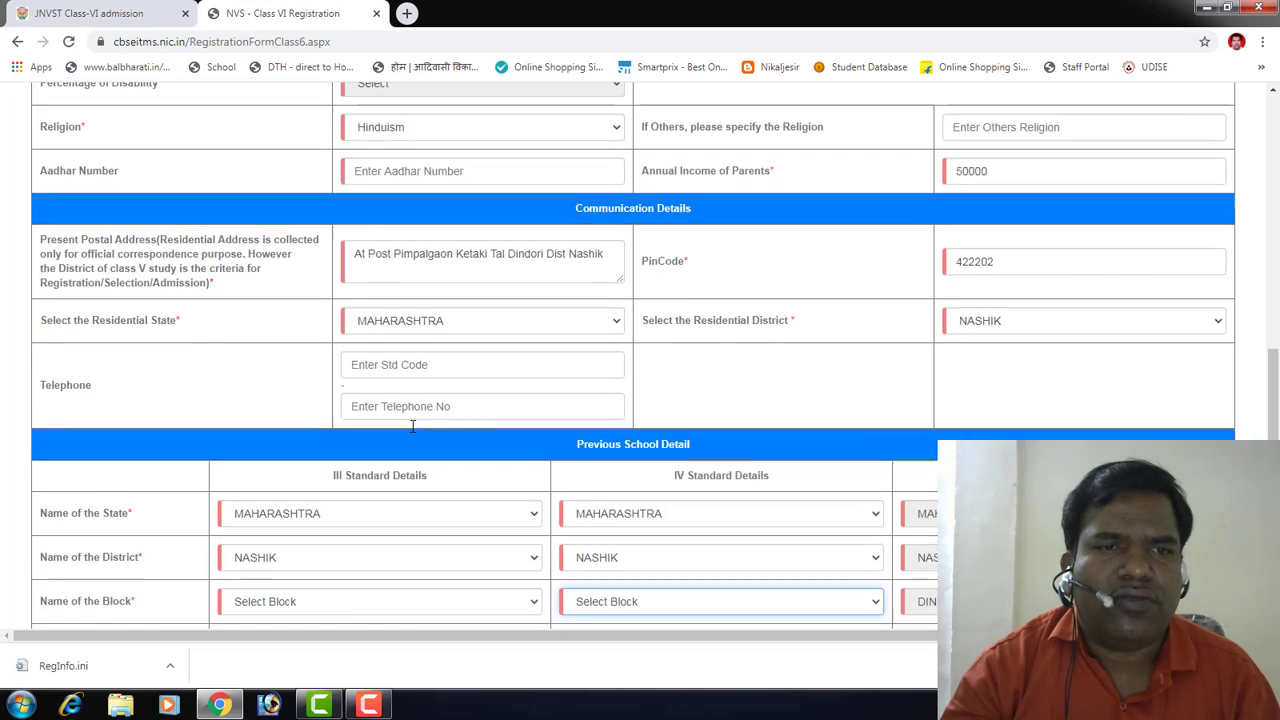
click(287, 296)
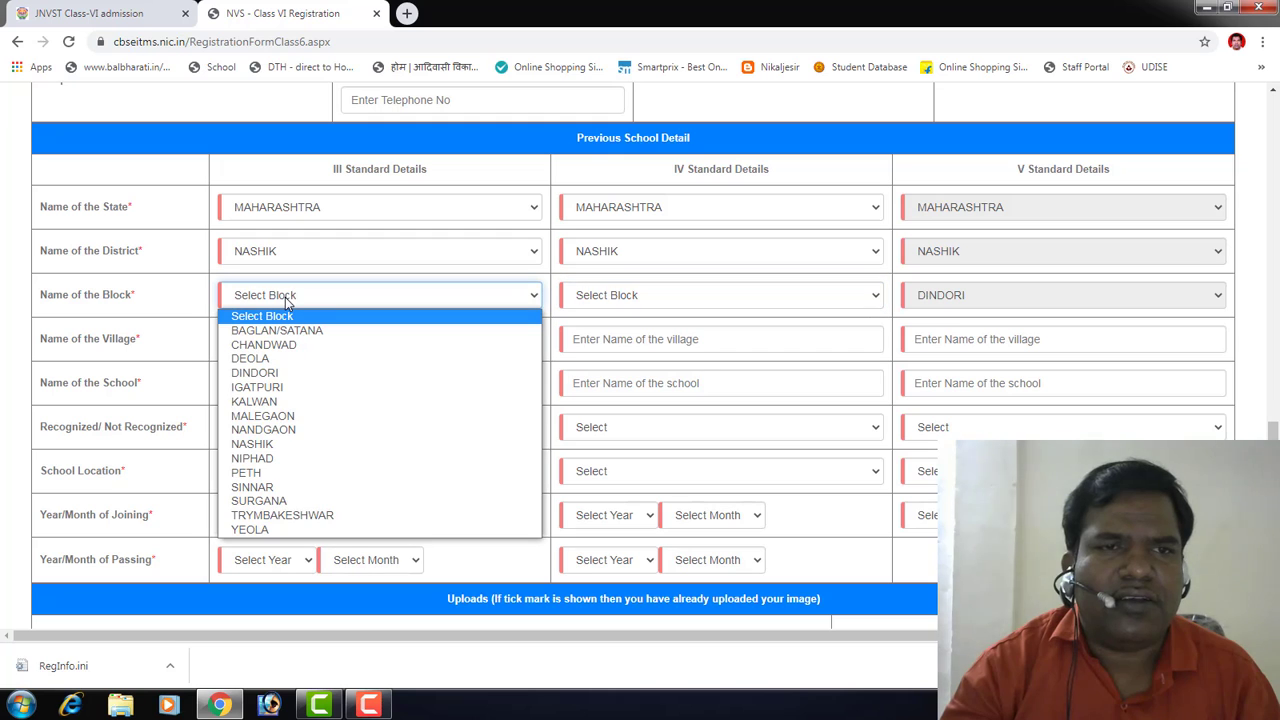
click(278, 372)
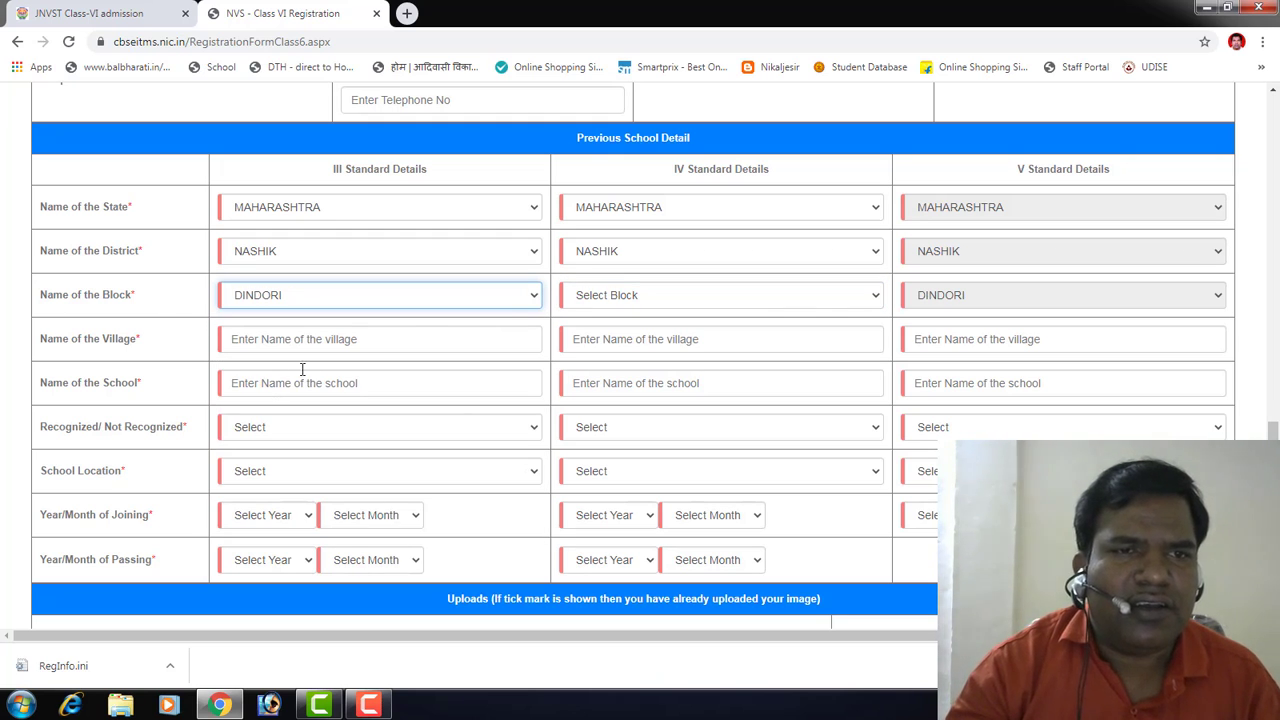
click(619, 292)
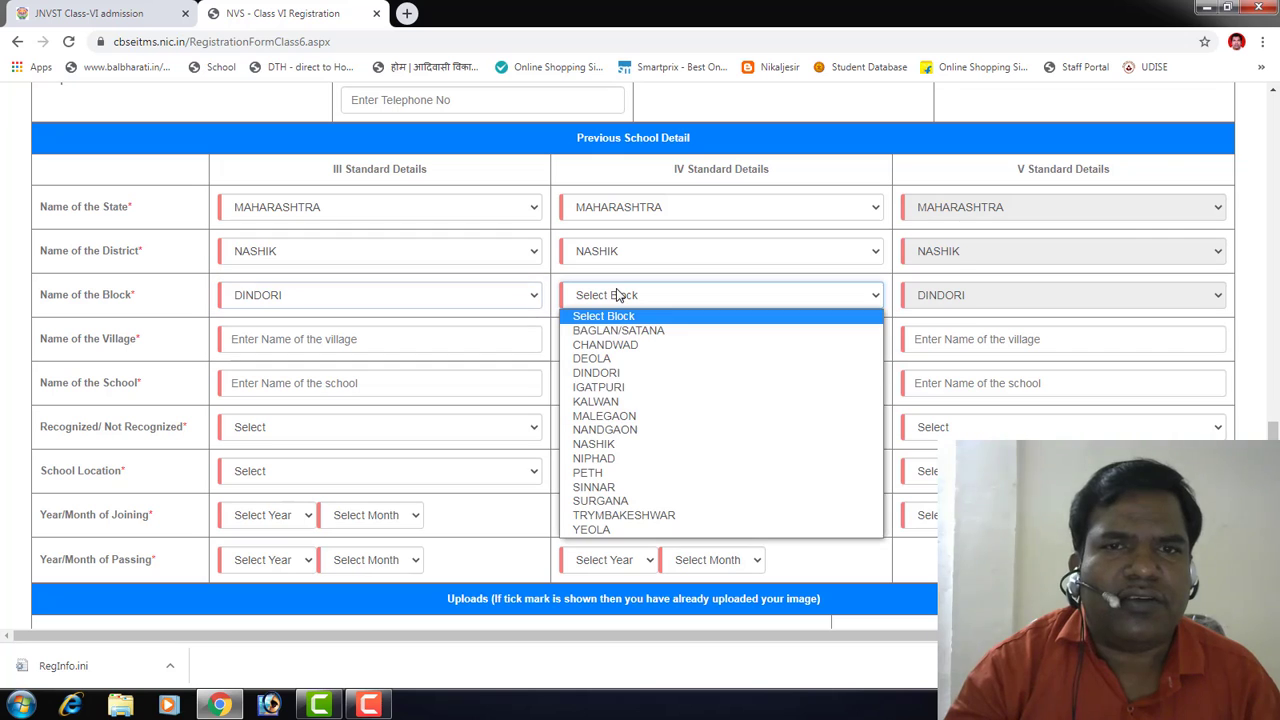
click(597, 373)
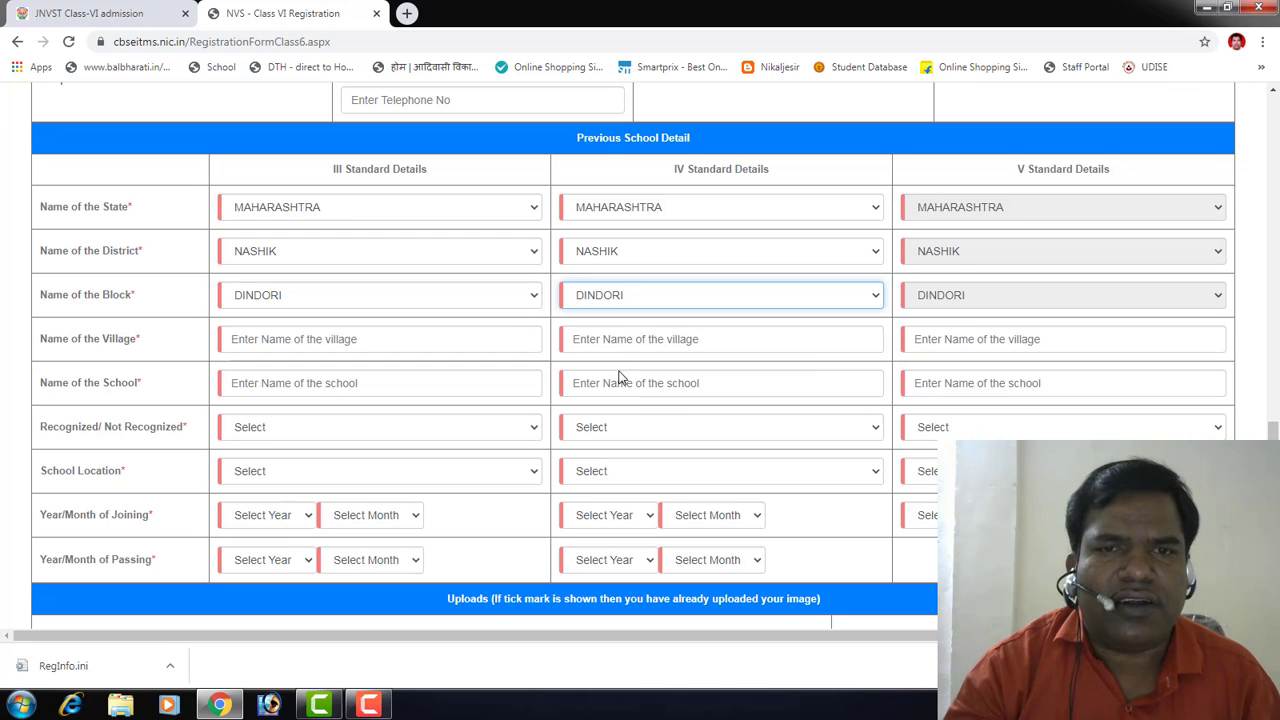
Step: Fill the Class III, IV and V village fields with Pimpalgaon Ketaki
click(249, 339)
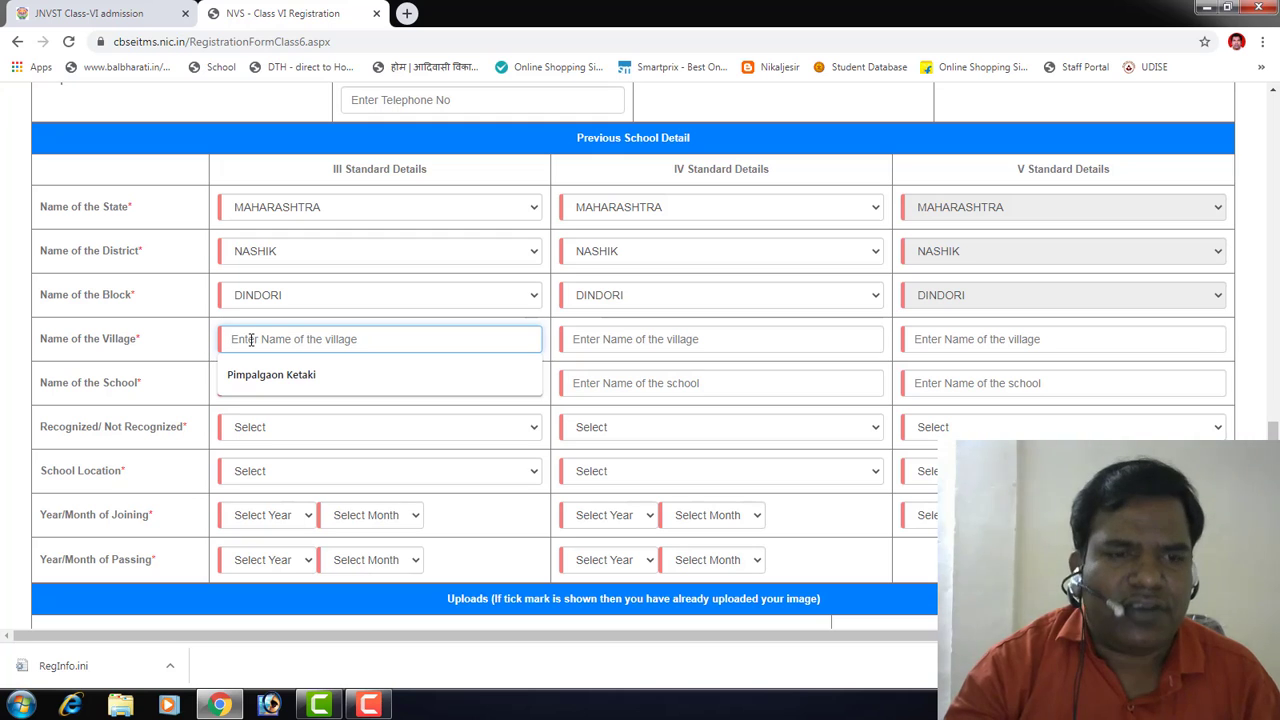
click(257, 383)
click(601, 337)
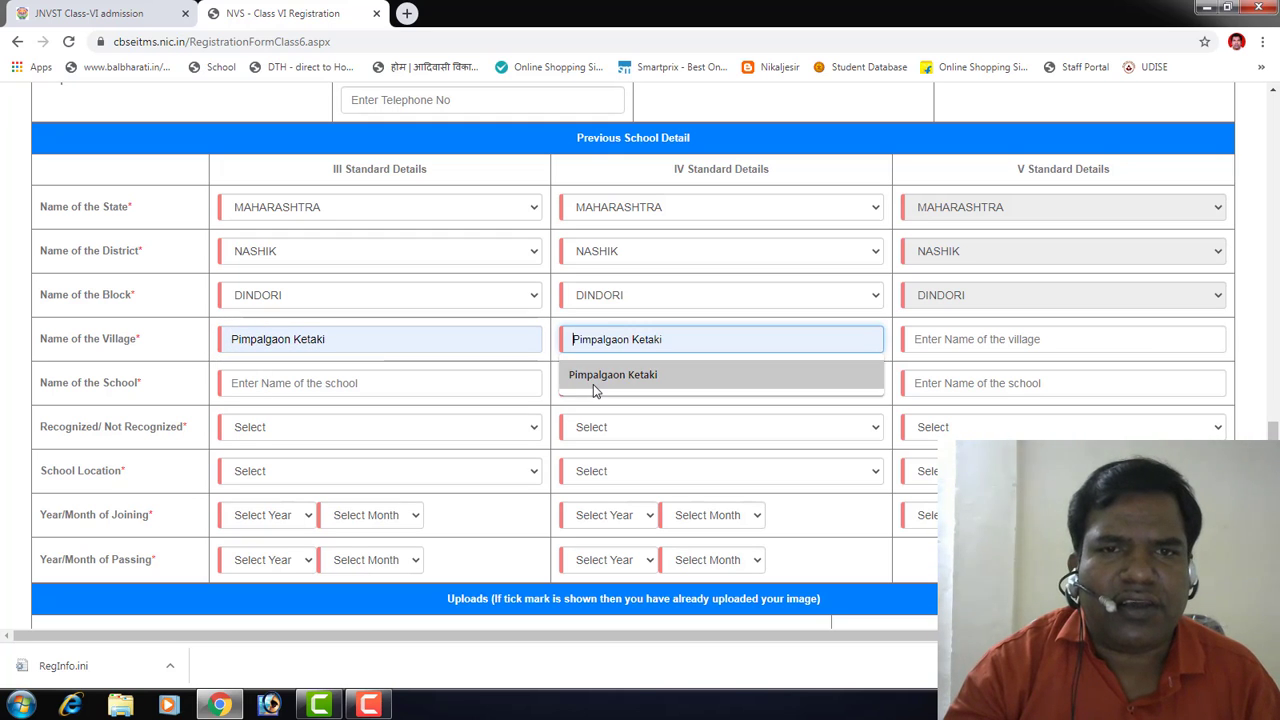
click(594, 380)
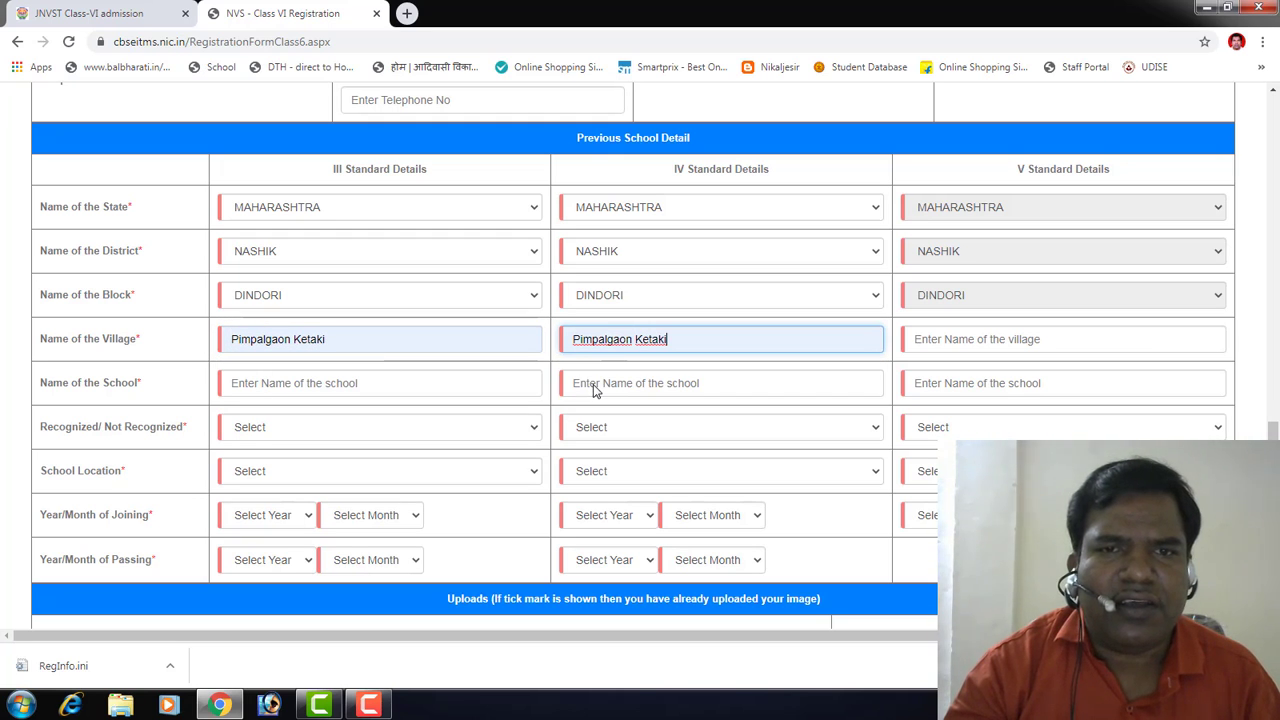
click(926, 342)
click(926, 373)
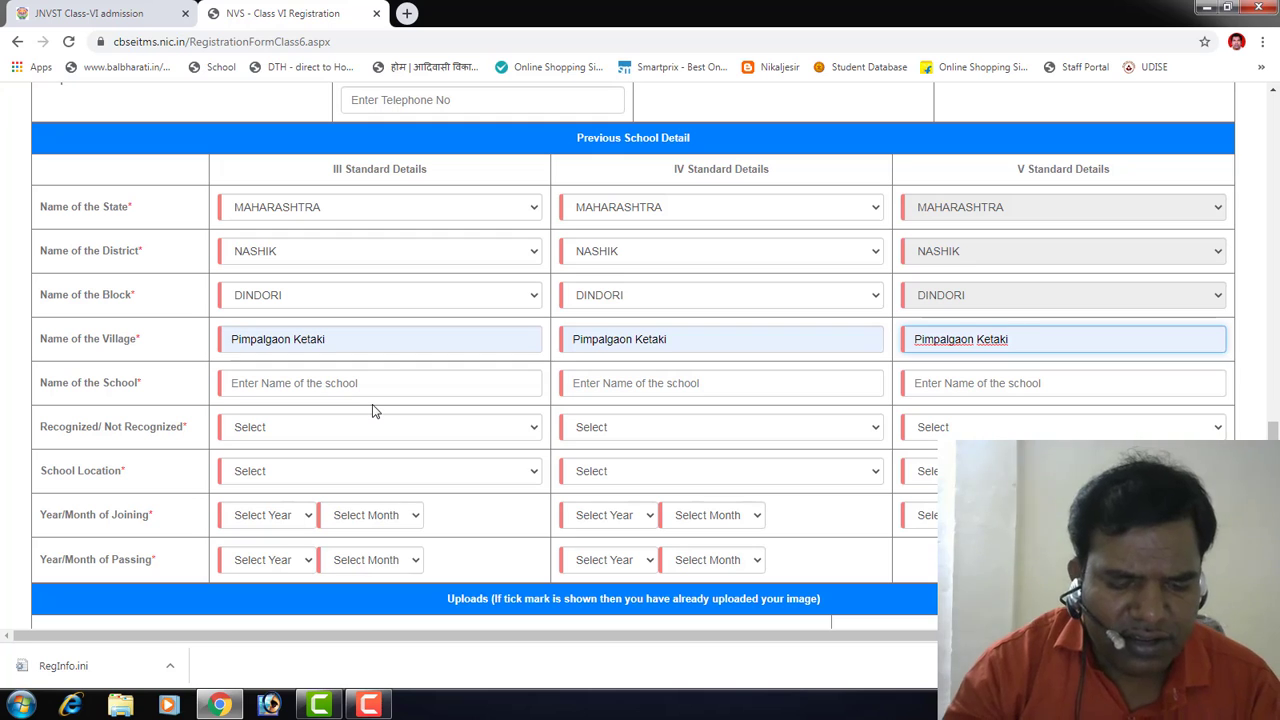
Step: Fill the Class III, IV and V school names with Z P School Pimpalgaon Ketaki
click(287, 378)
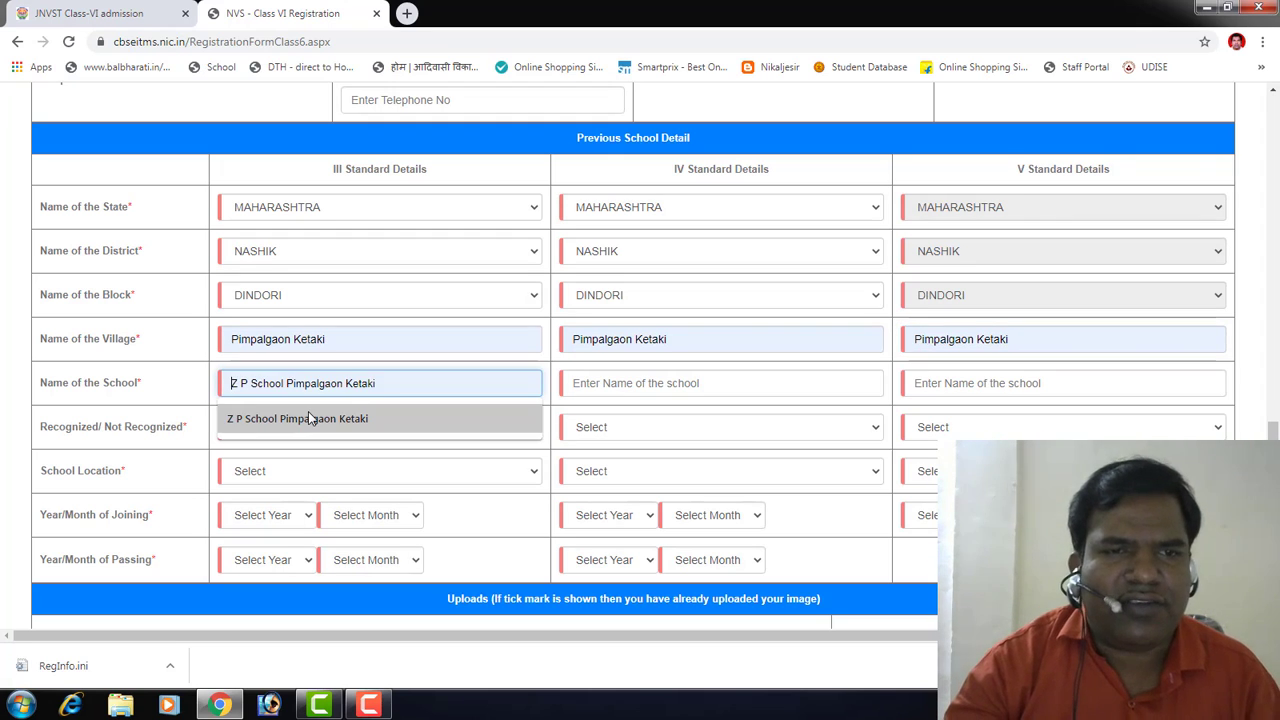
click(308, 418)
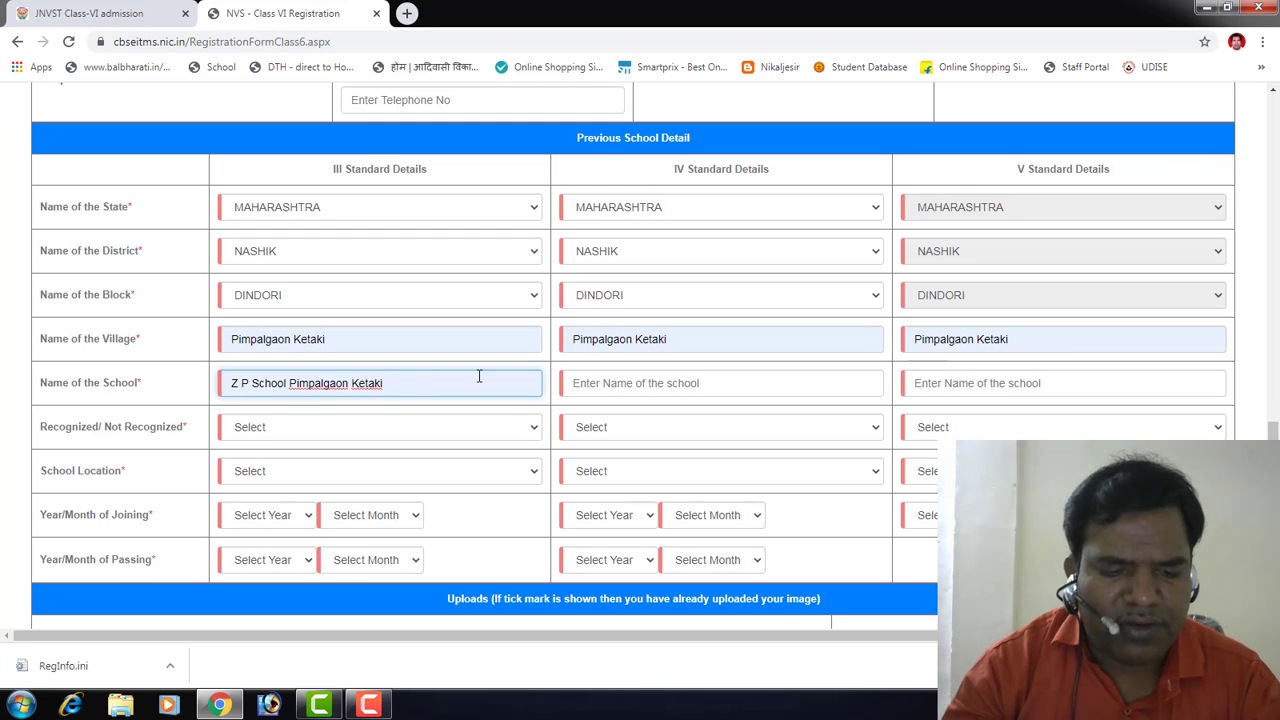
click(611, 378)
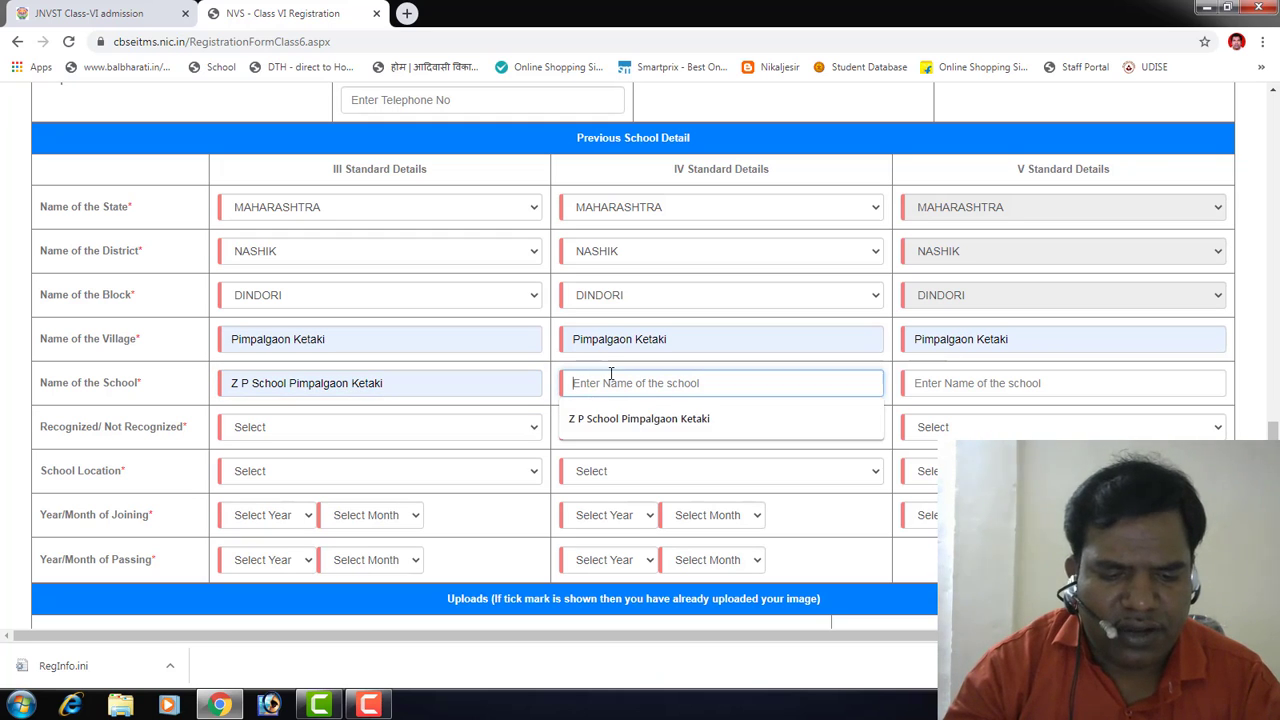
click(596, 420)
click(939, 390)
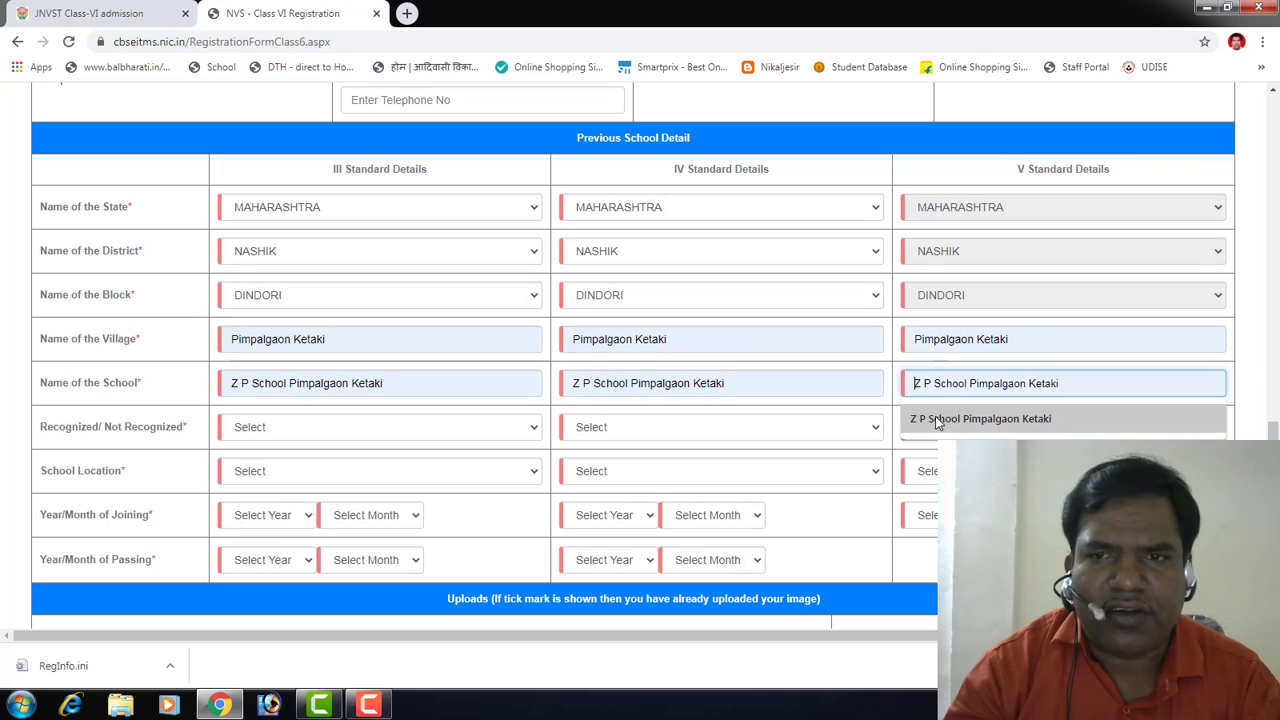
click(938, 418)
Step: Mark the Class III, IV and V schools as Recognized
click(250, 433)
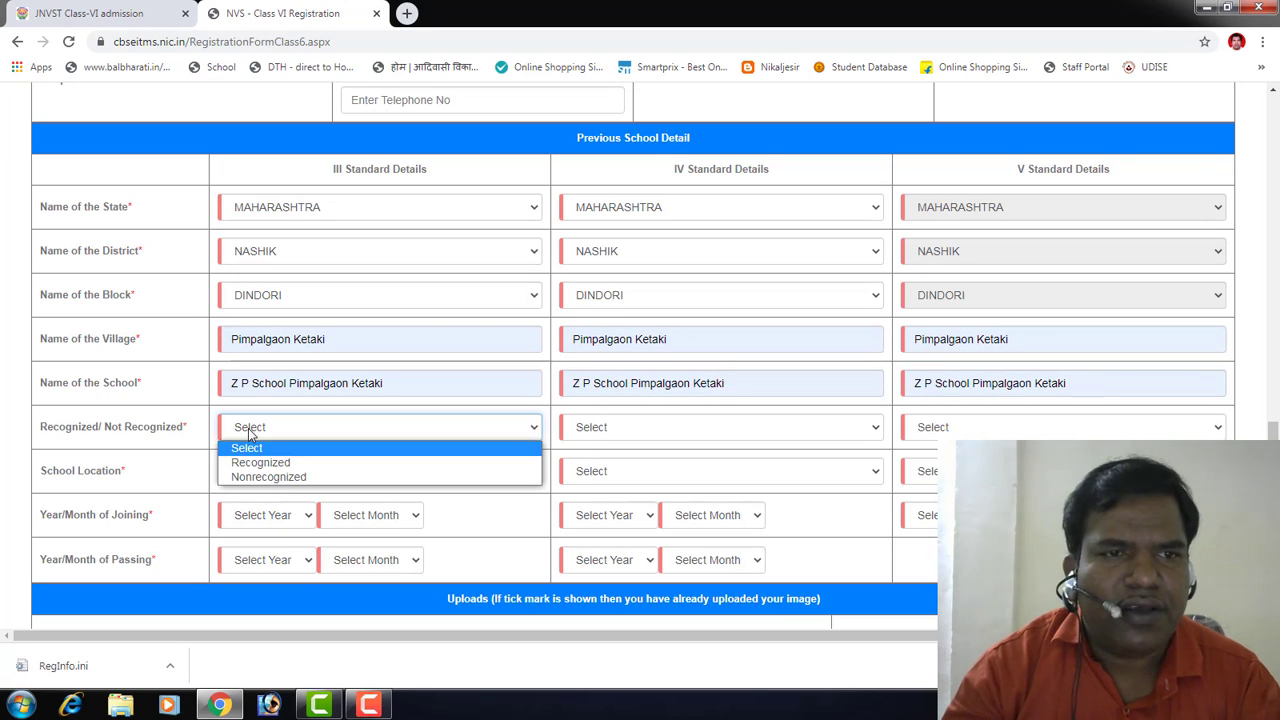
click(257, 462)
click(646, 435)
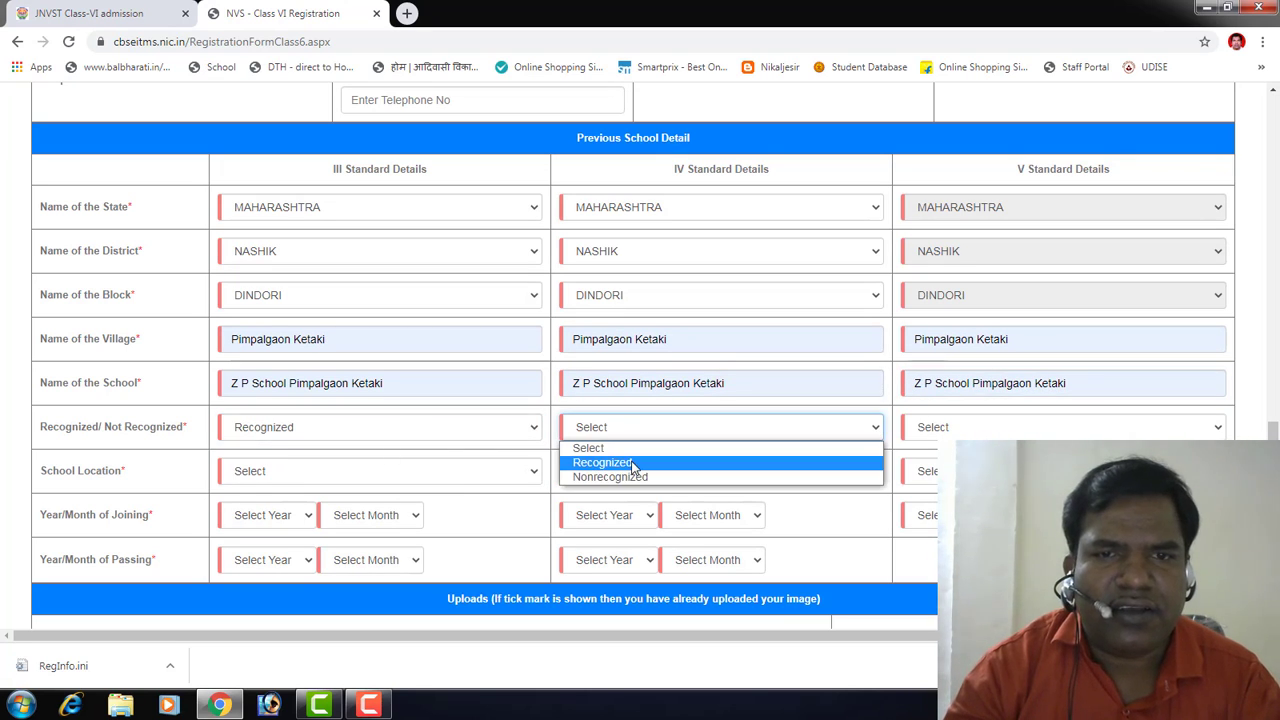
click(602, 462)
click(921, 427)
click(925, 463)
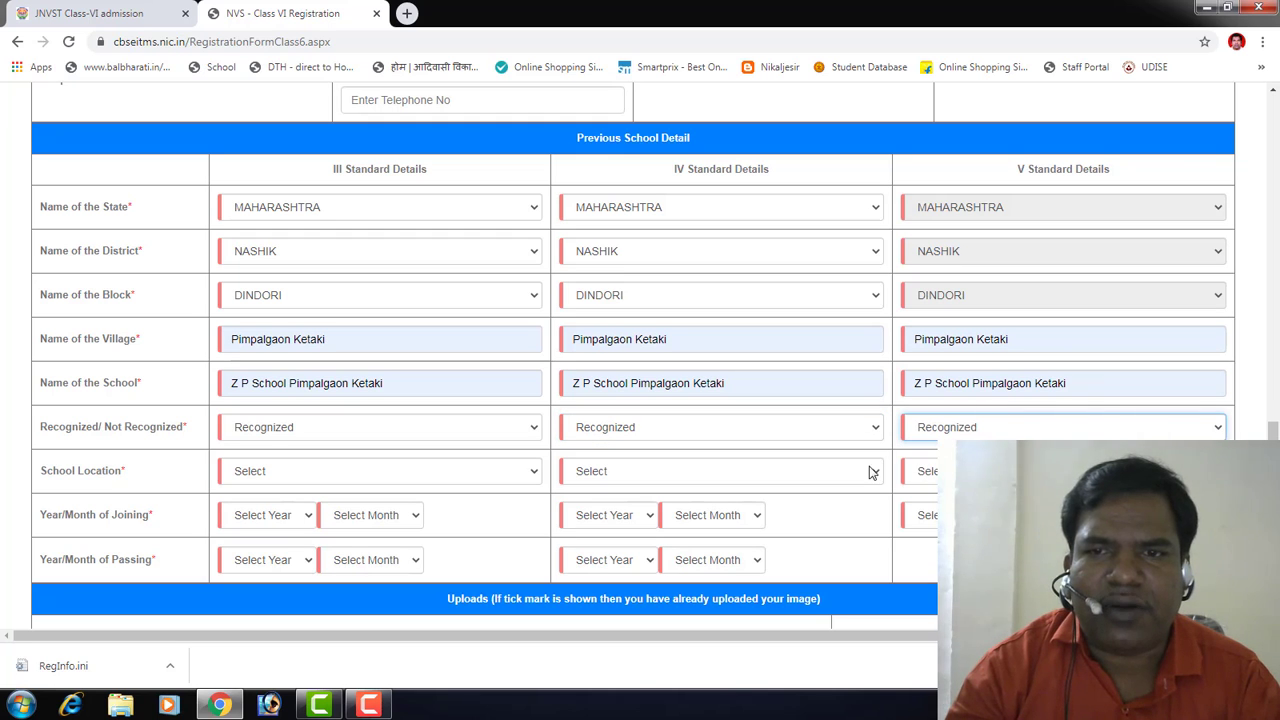
click(310, 475)
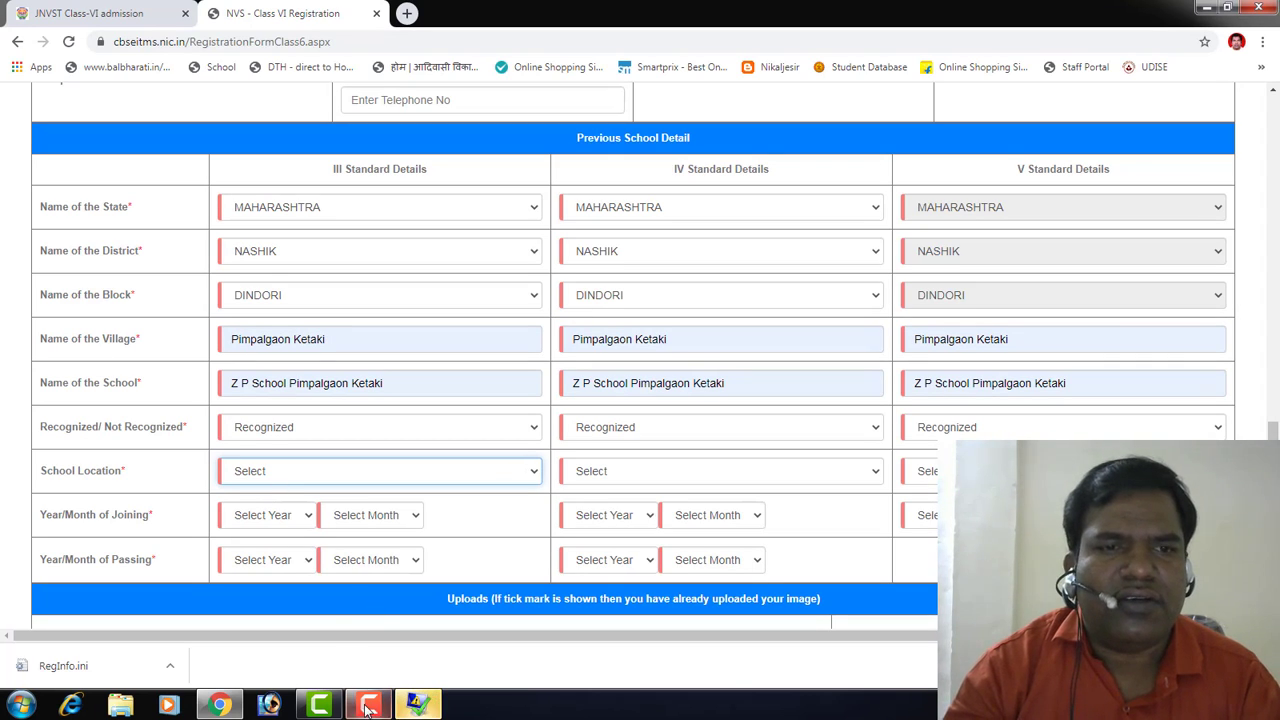
Step: Dismiss the Desktop Window Manager error and return to the registration form in Chrome
click(416, 705)
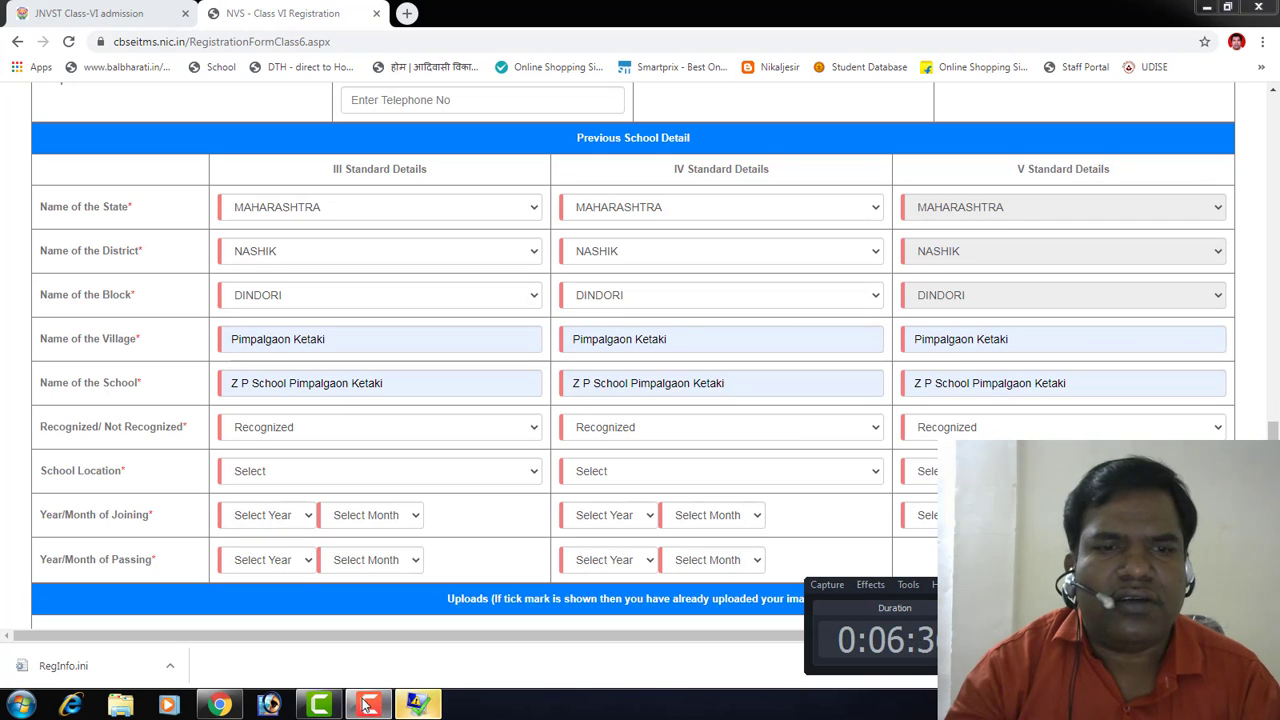
click(319, 705)
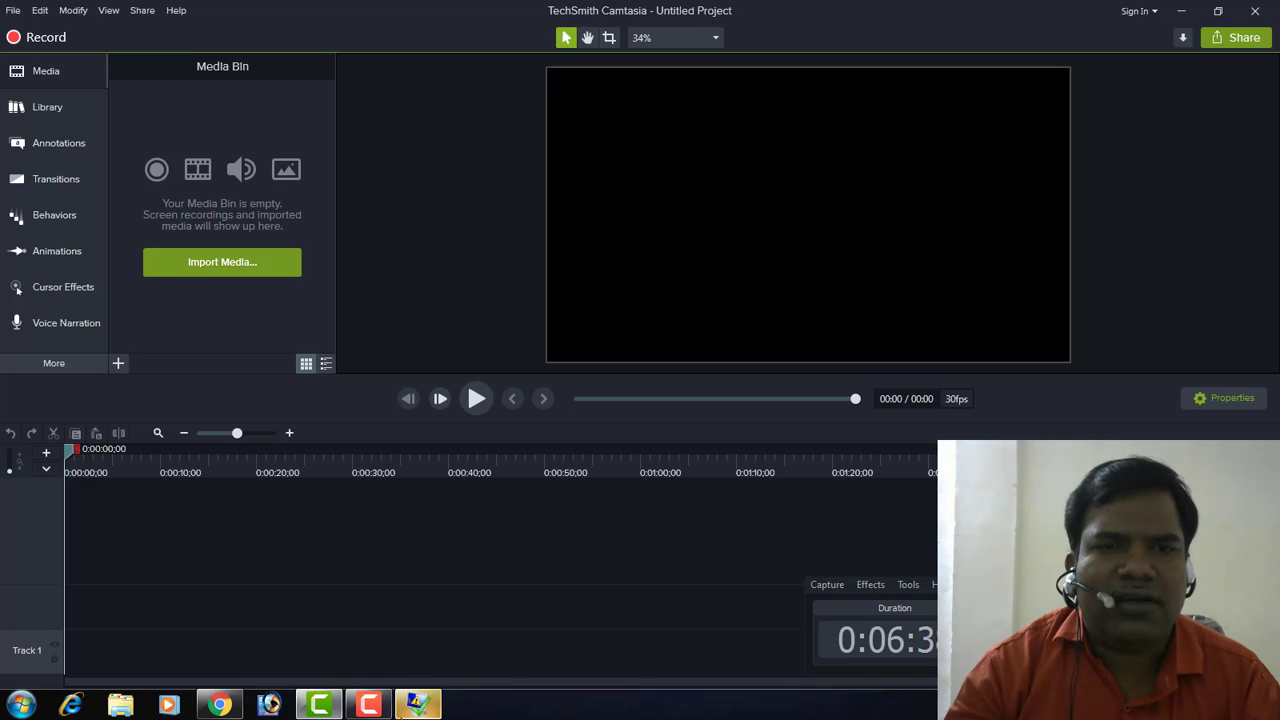
click(418, 705)
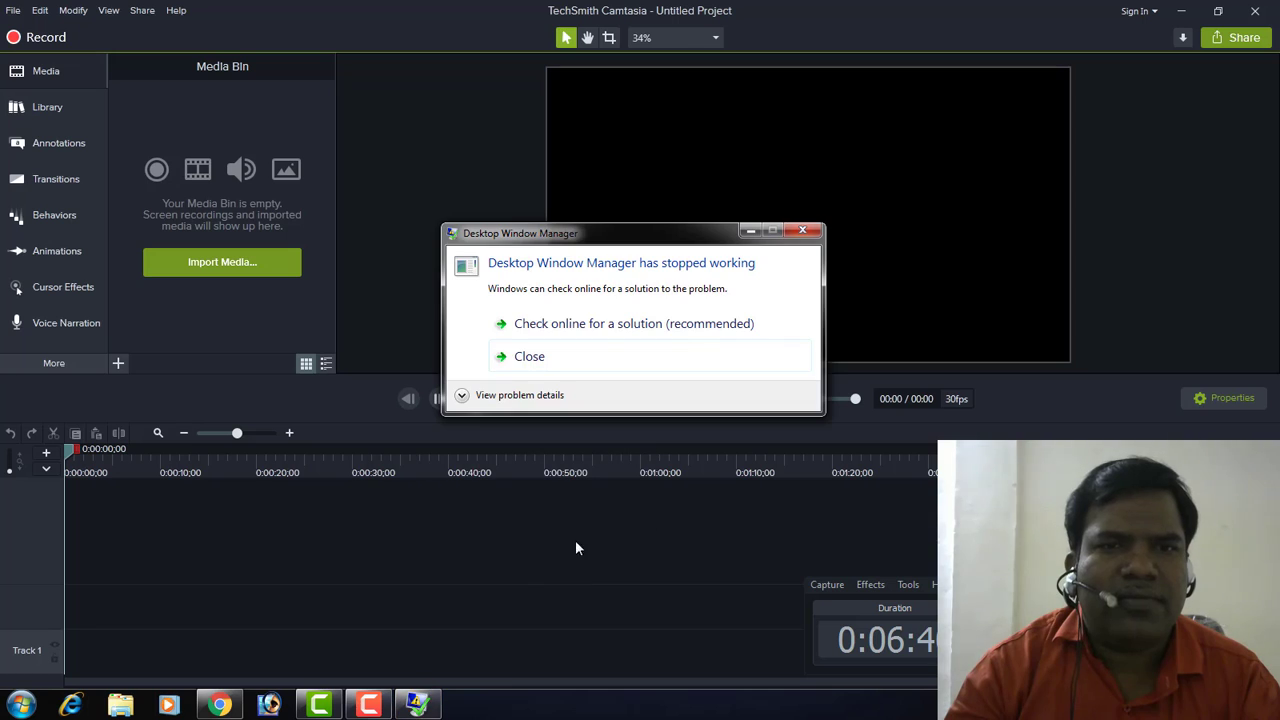
click(558, 362)
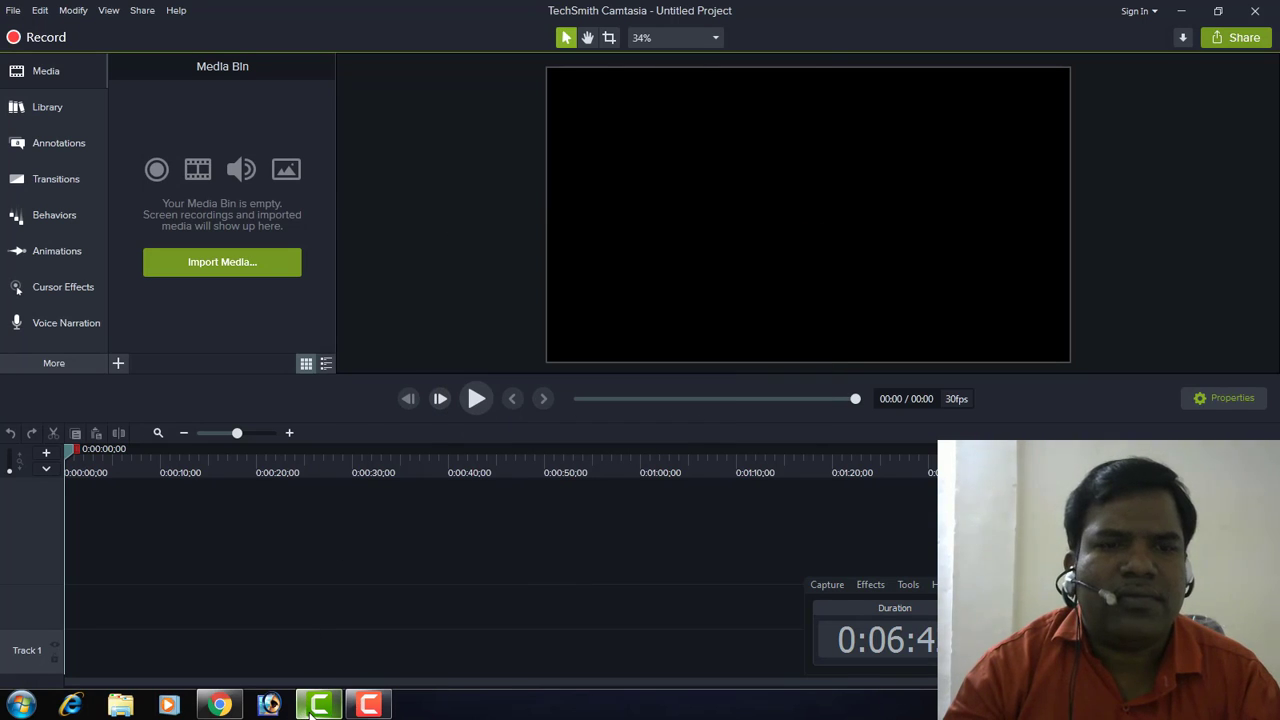
click(220, 705)
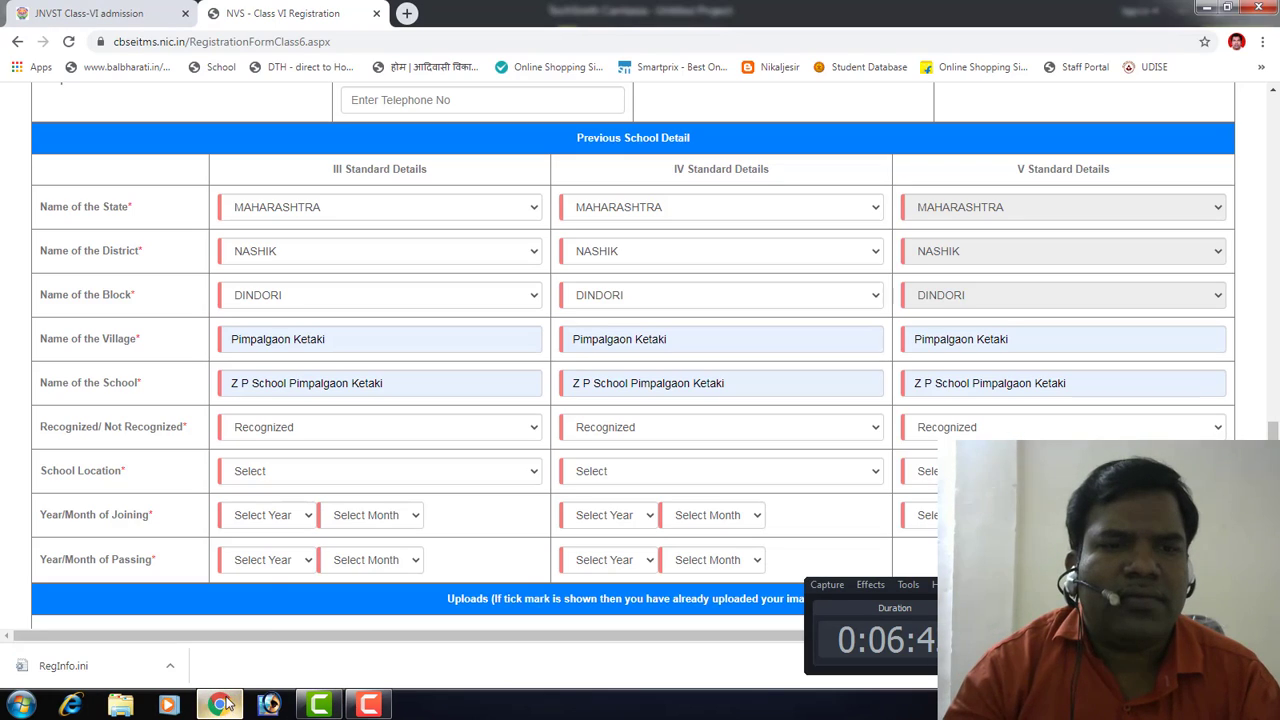
Step: Set the Class III, IV and V school location to Rural
click(270, 481)
click(522, 505)
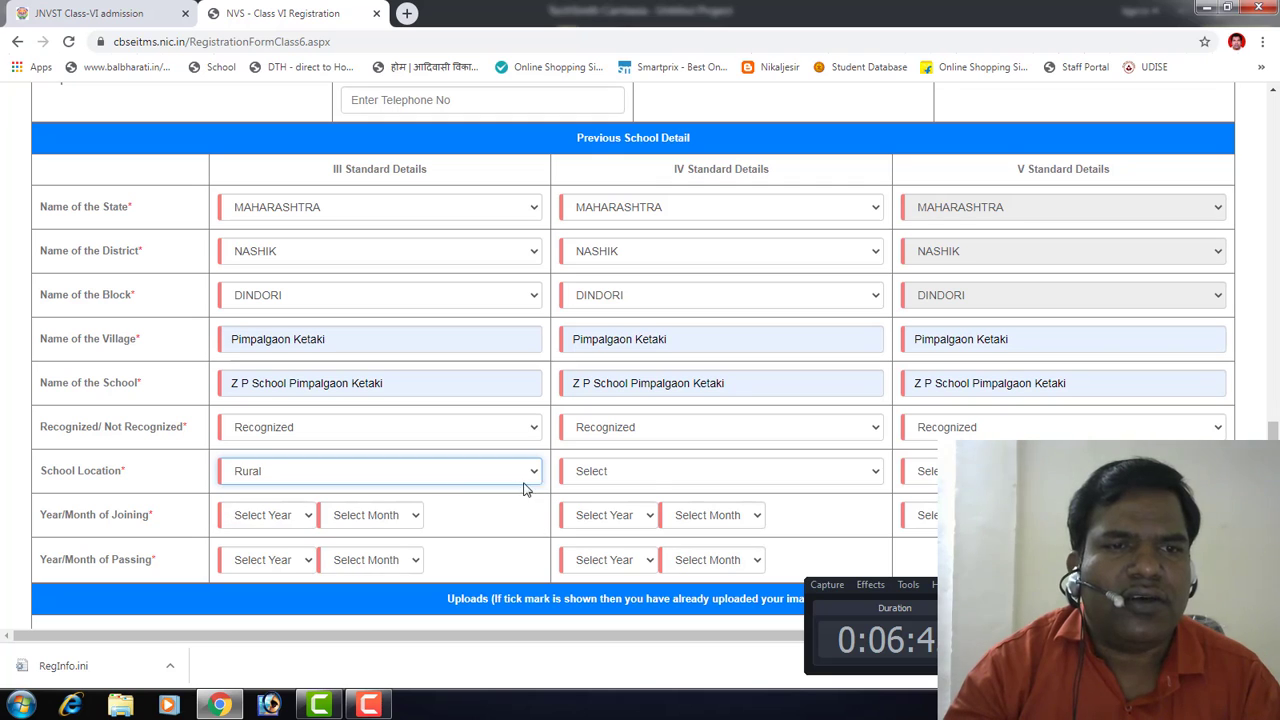
click(649, 471)
click(626, 507)
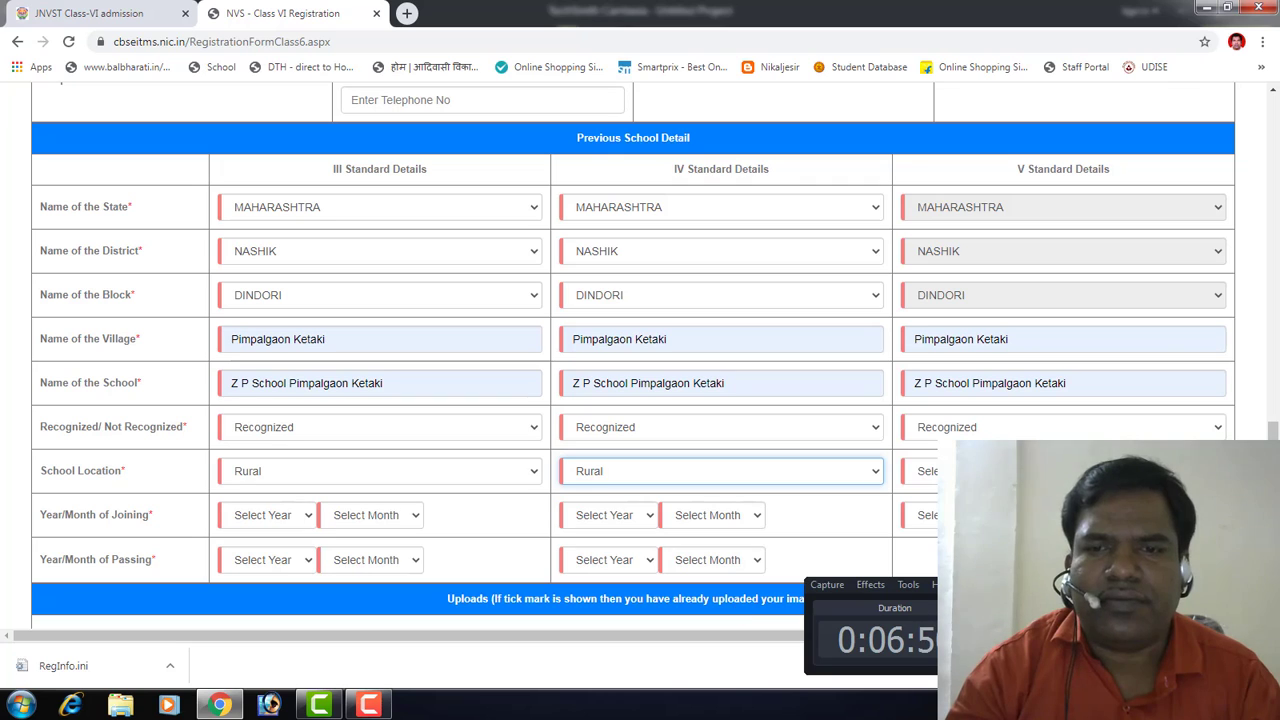
click(1205, 584)
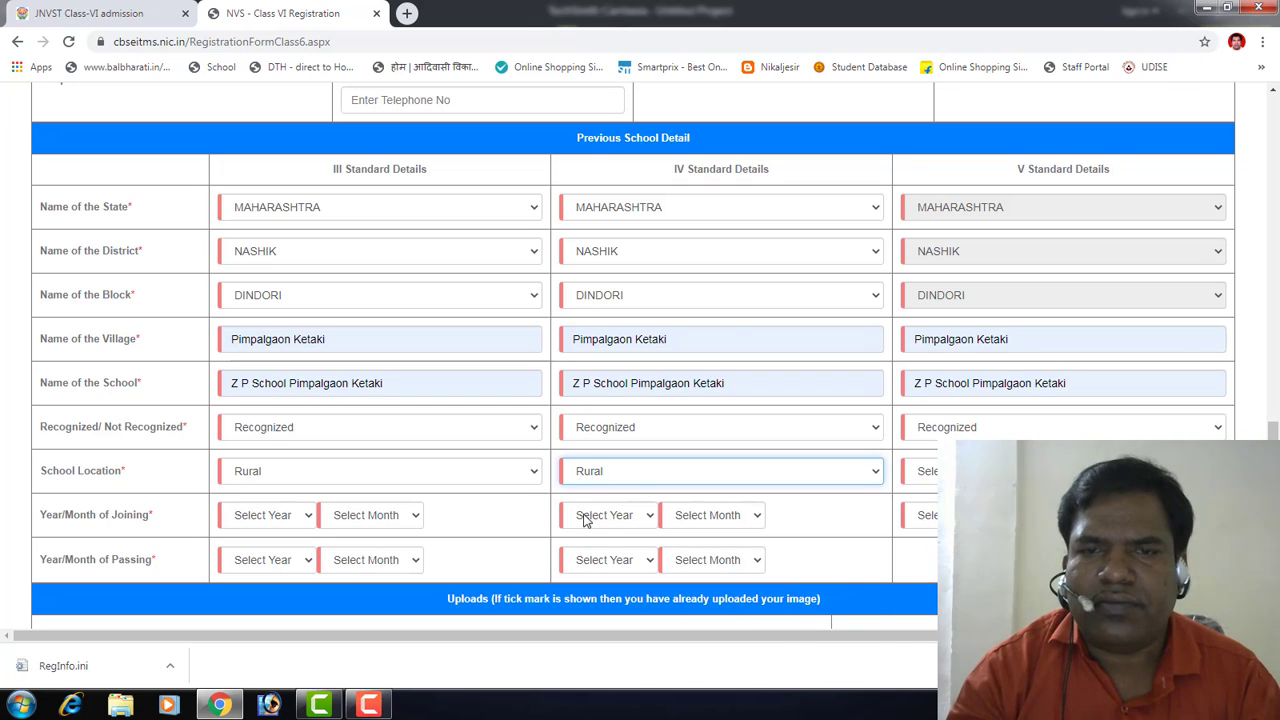
click(1010, 471)
click(990, 507)
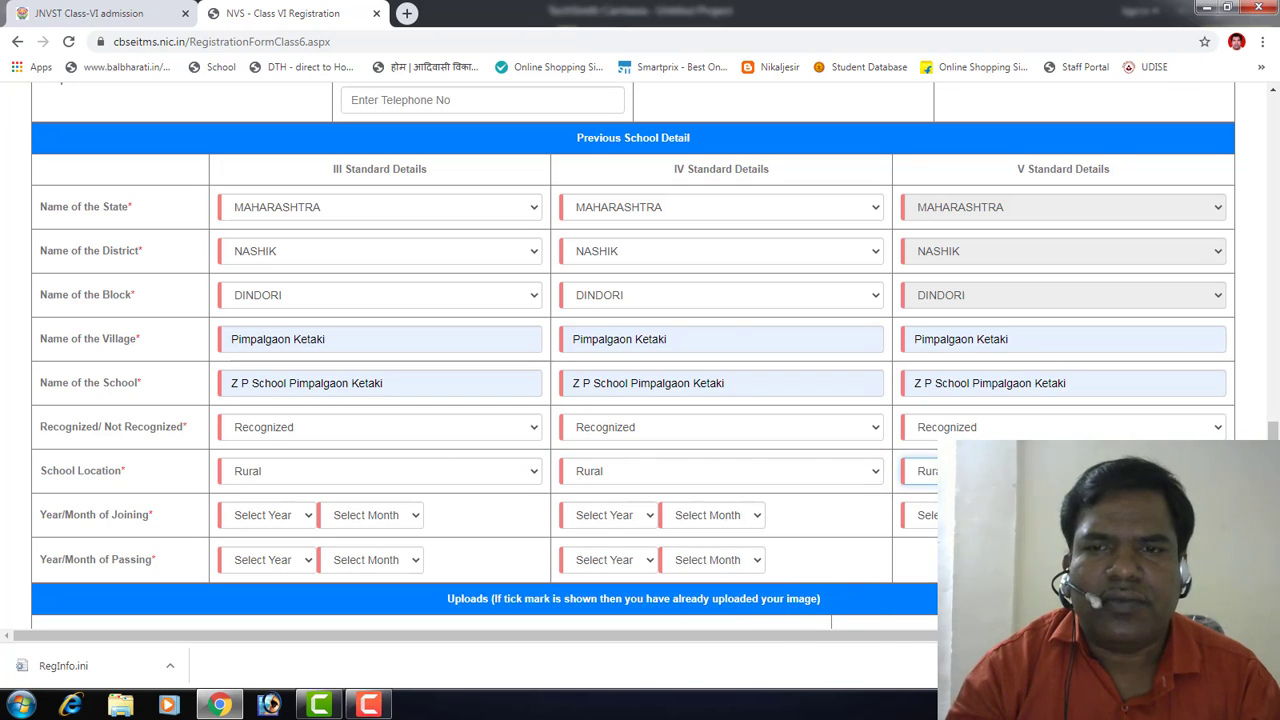
Step: Set joining dates to June 2018, June 2019 and June 2020 for Classes III, IV and V
click(305, 520)
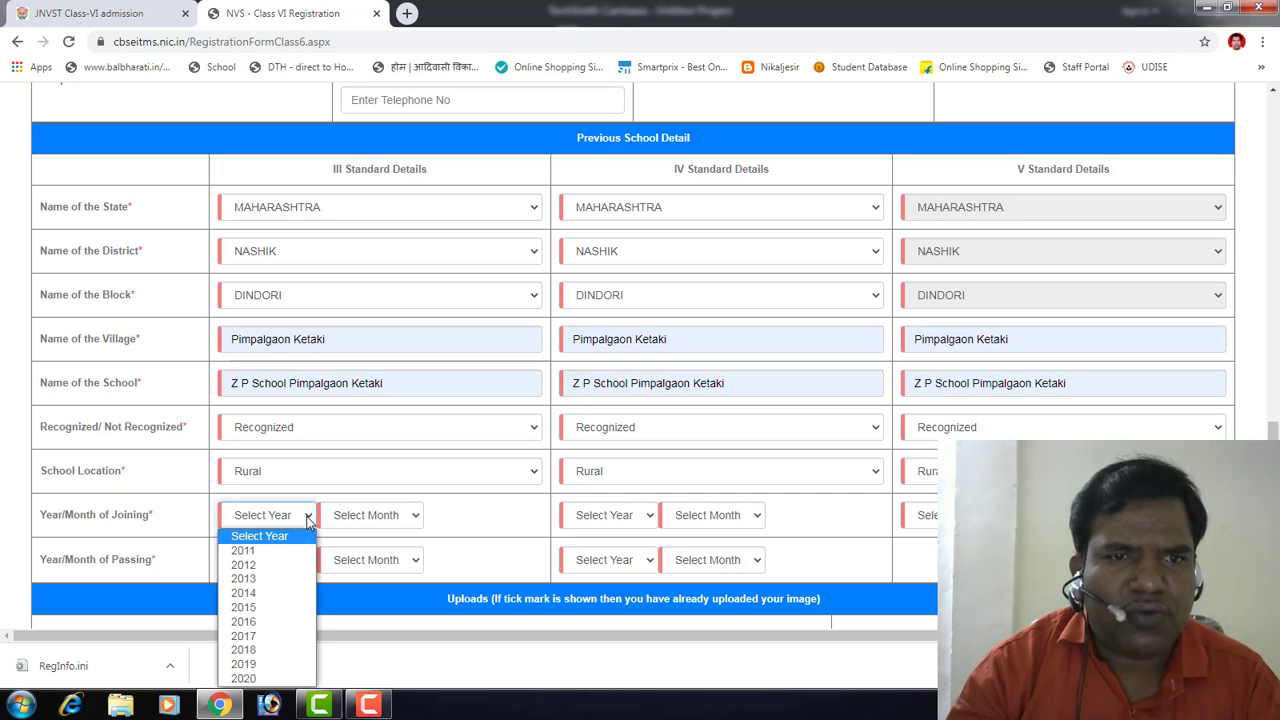
click(287, 651)
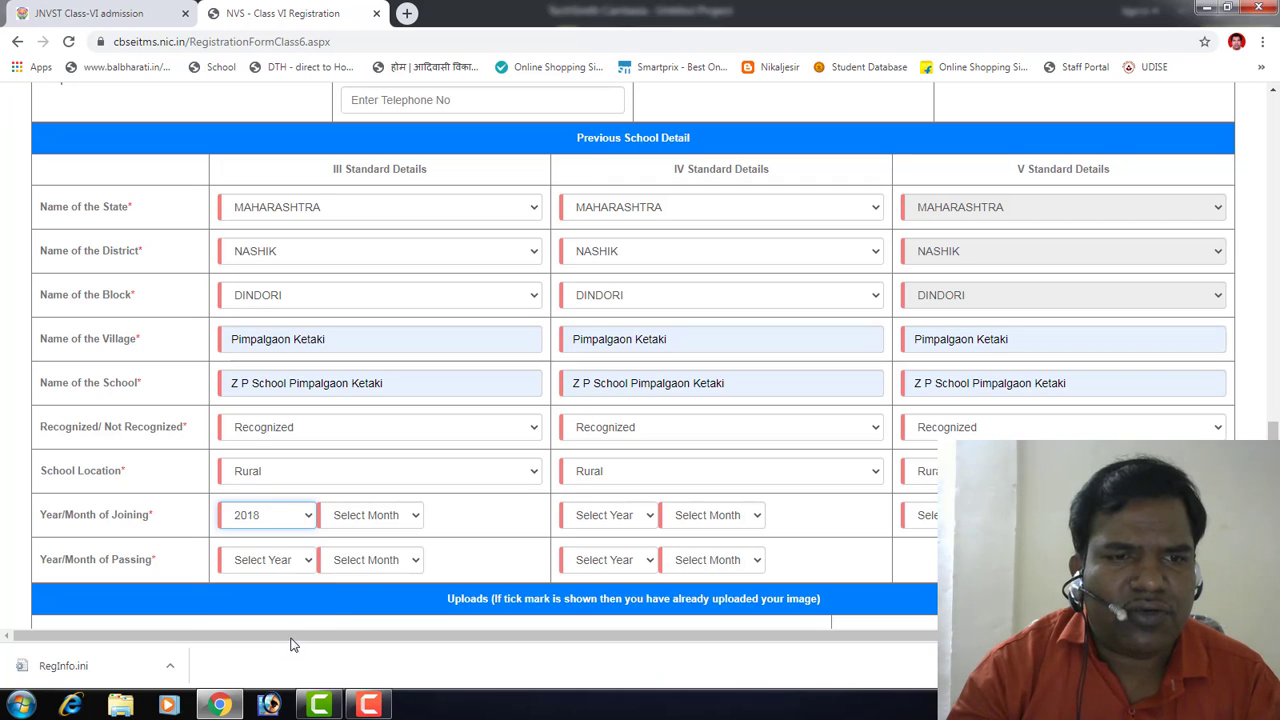
click(388, 528)
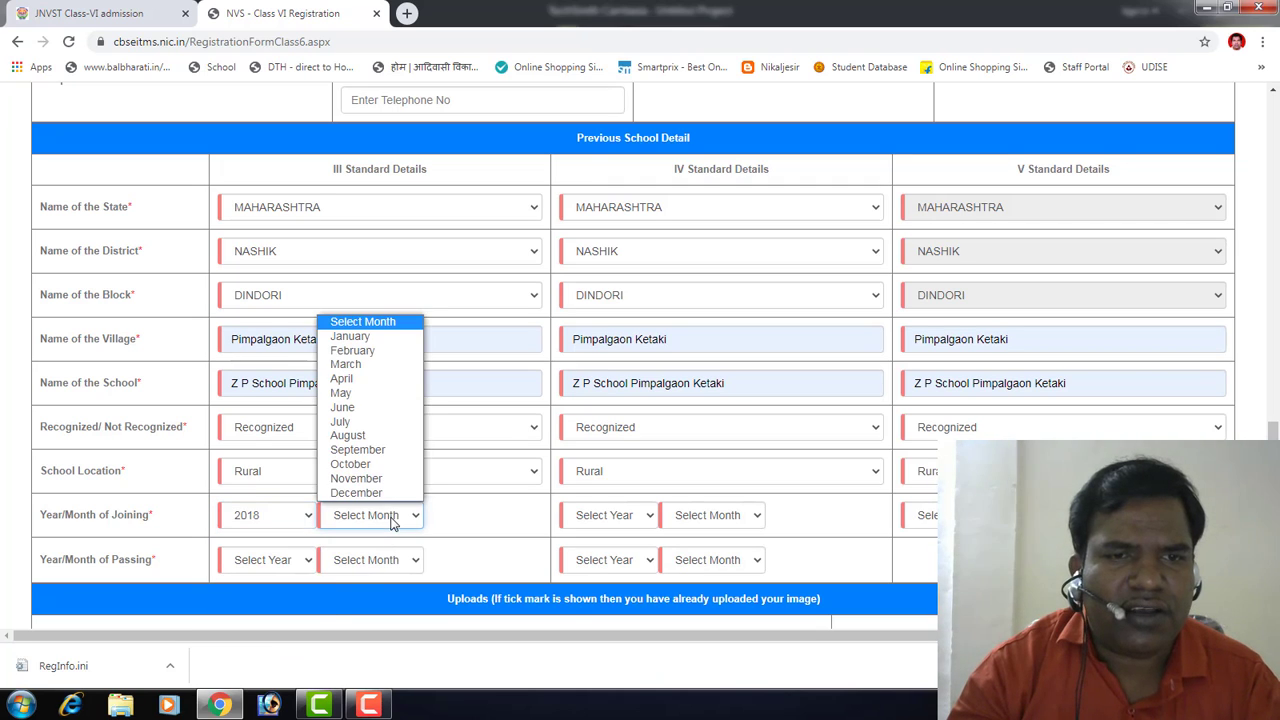
click(360, 408)
click(645, 520)
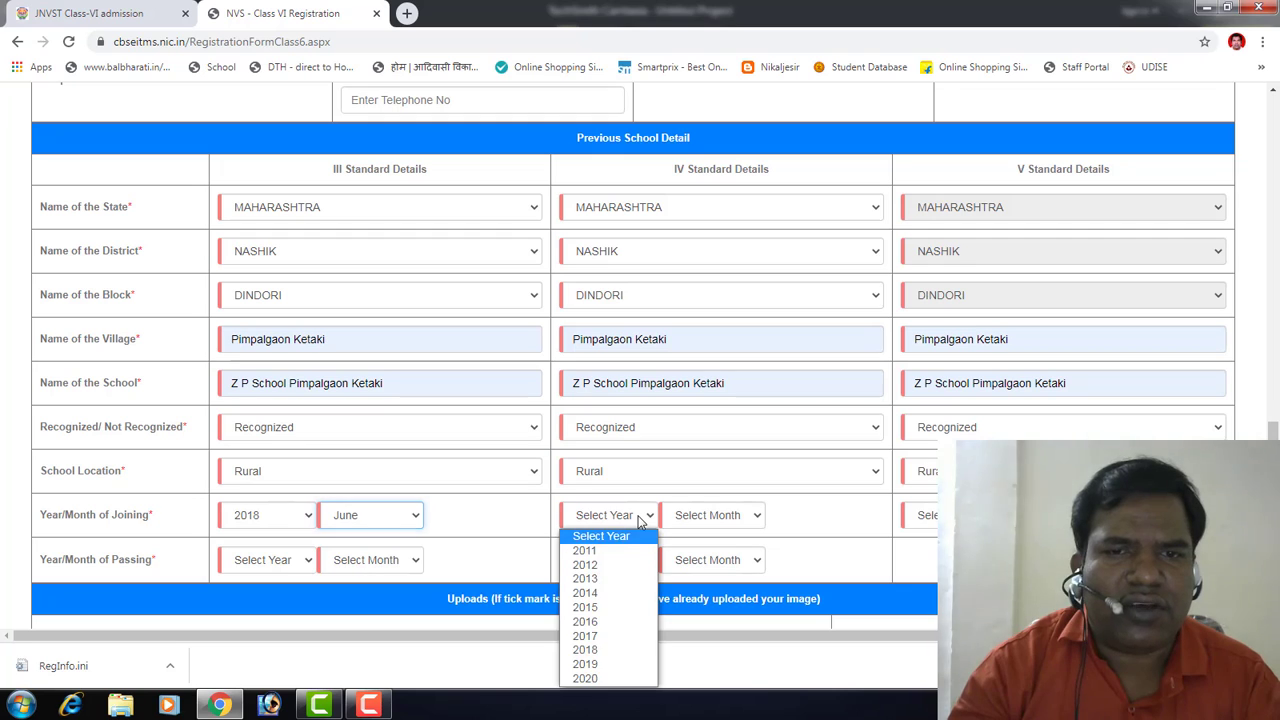
click(608, 664)
click(712, 516)
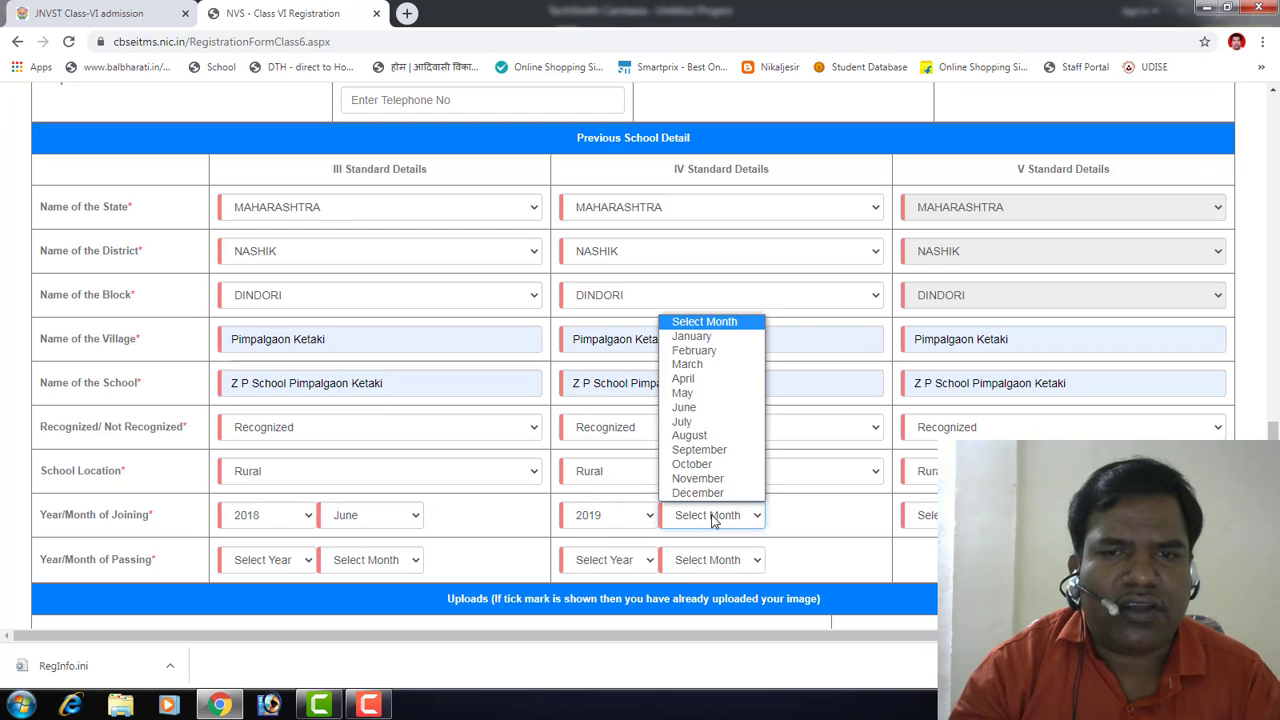
click(714, 409)
click(925, 515)
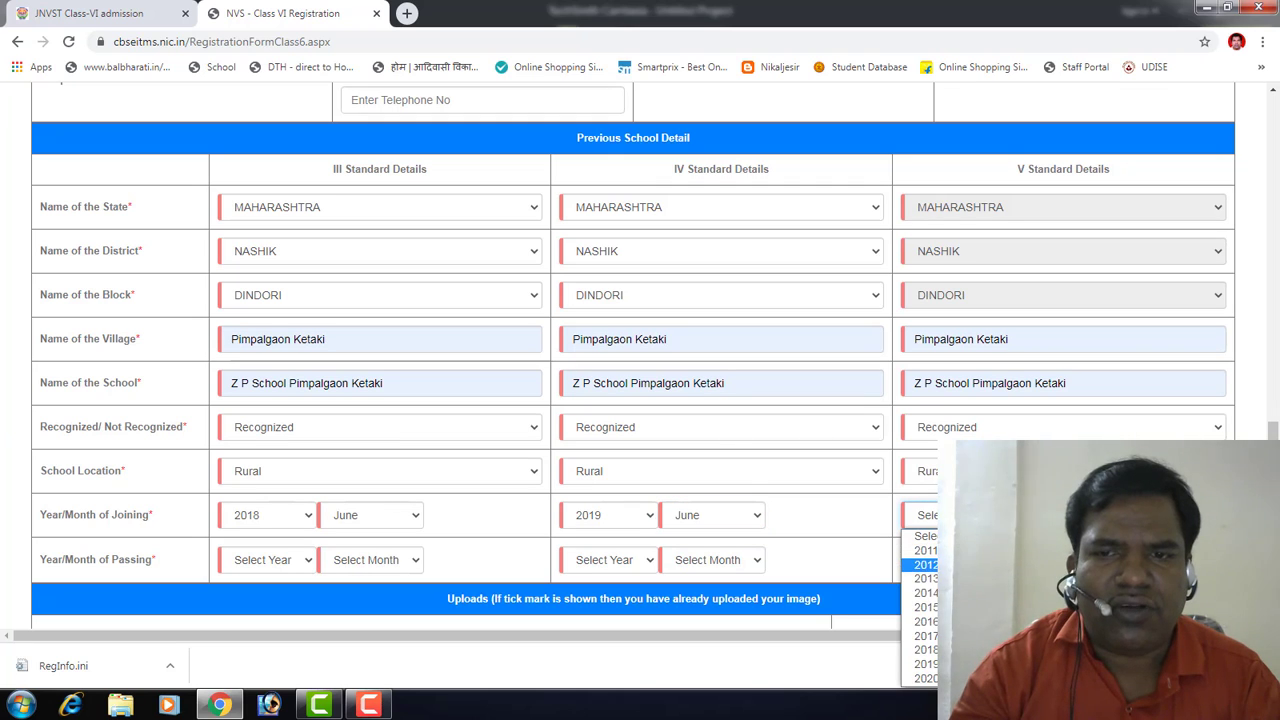
click(944, 679)
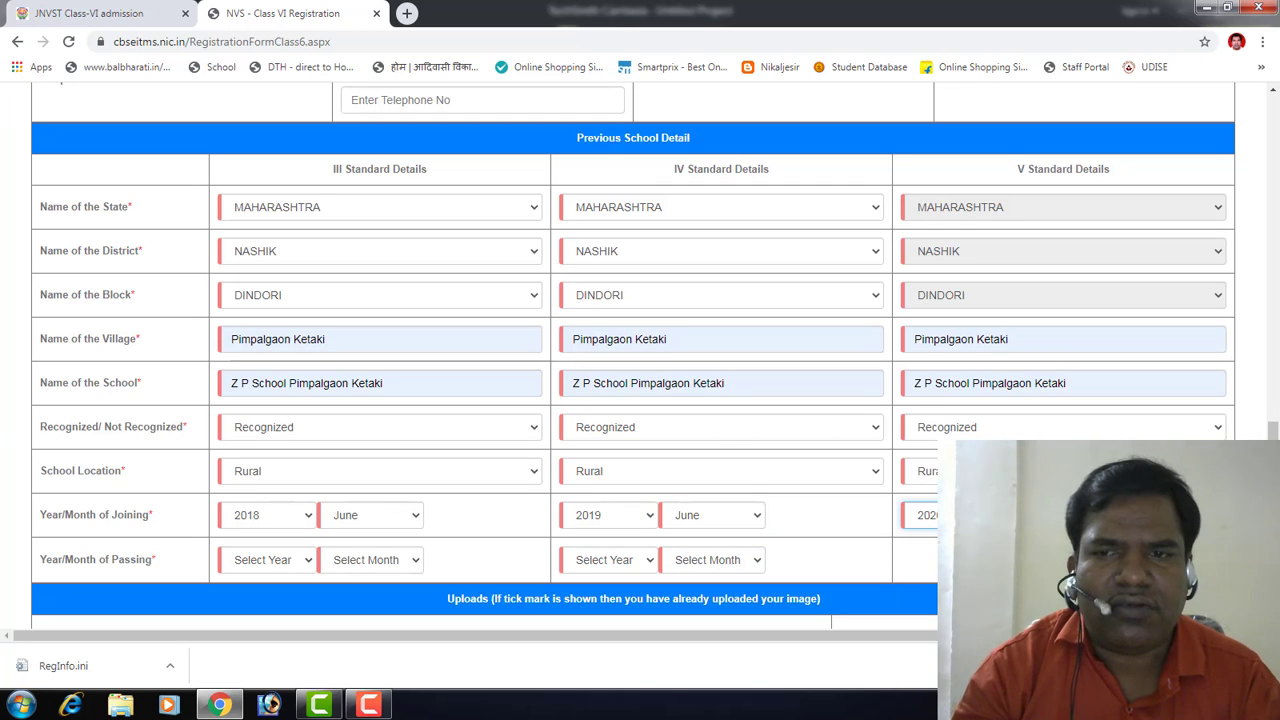
click(1053, 516)
click(1030, 408)
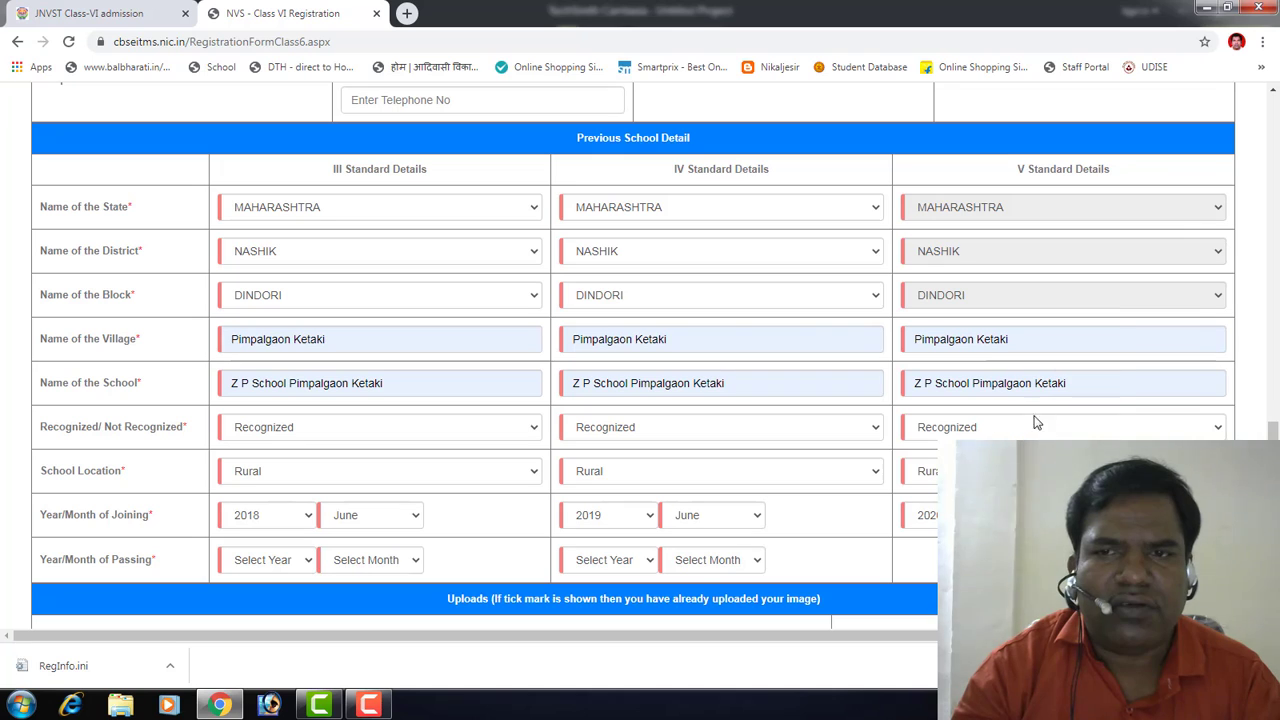
Step: Set passing dates to May 2019 for Class III and May 2020 for Class IV
click(284, 565)
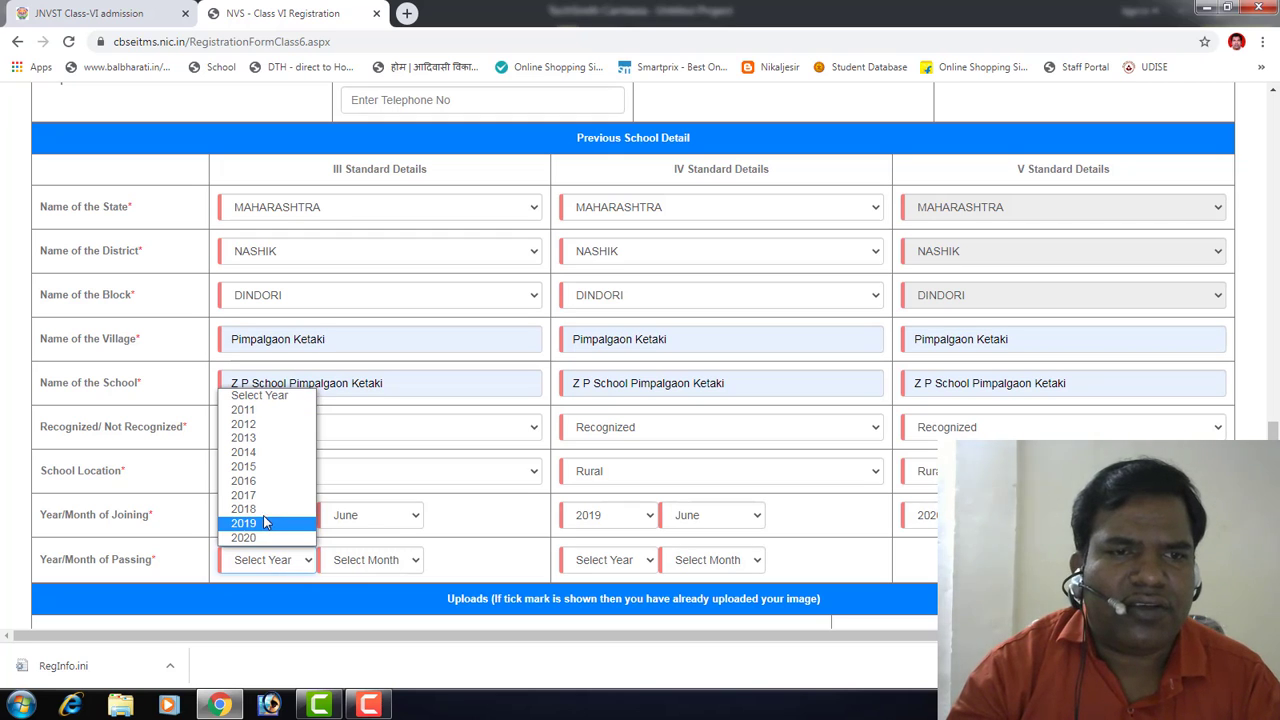
click(263, 511)
click(287, 570)
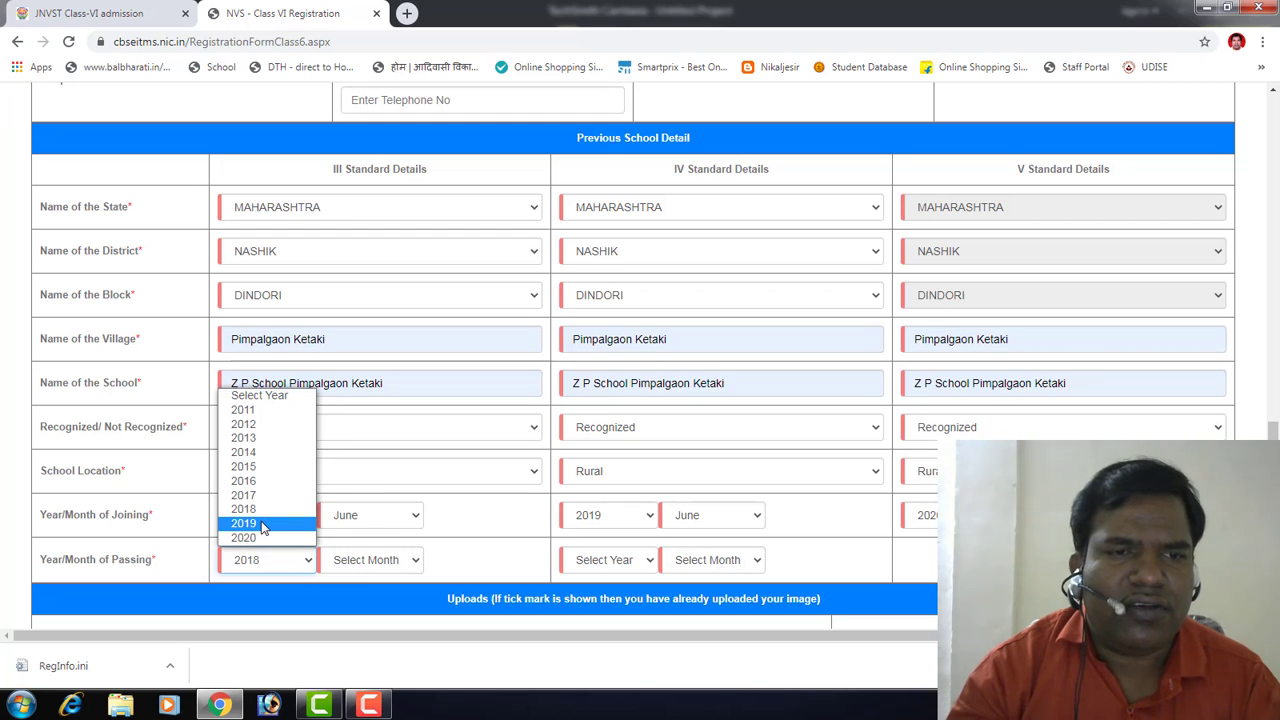
click(265, 527)
click(373, 567)
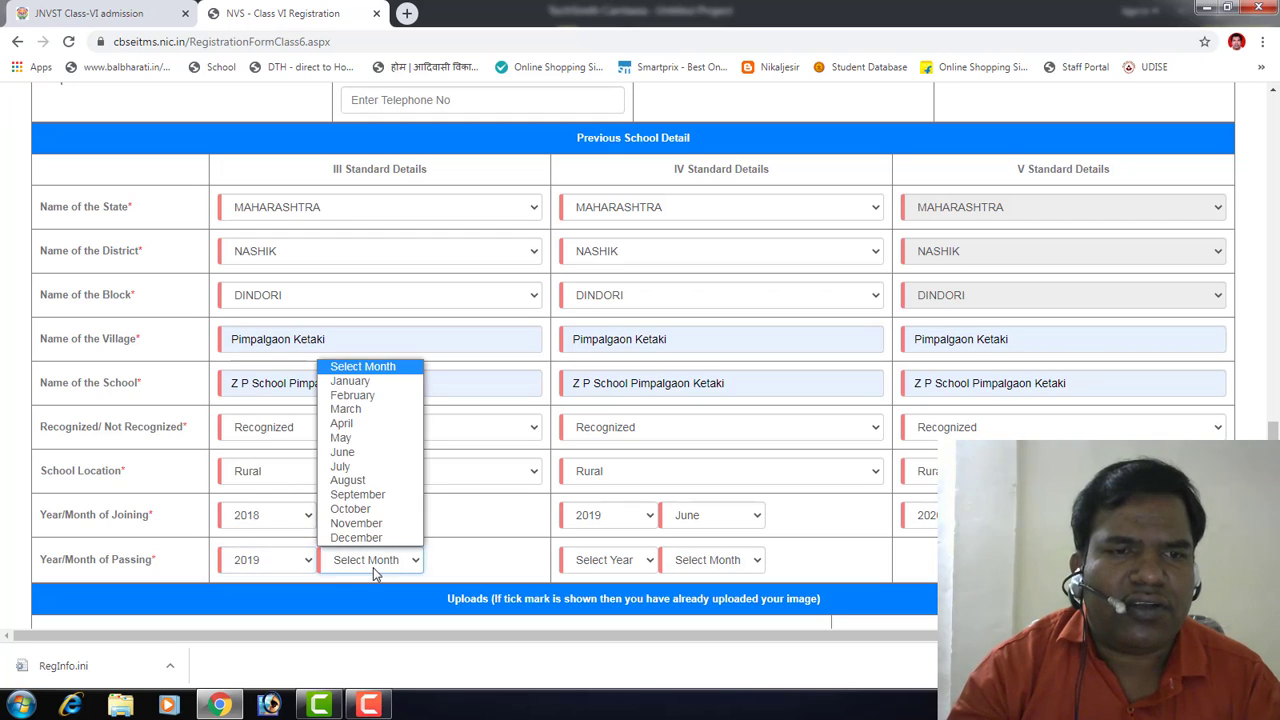
click(357, 437)
click(632, 568)
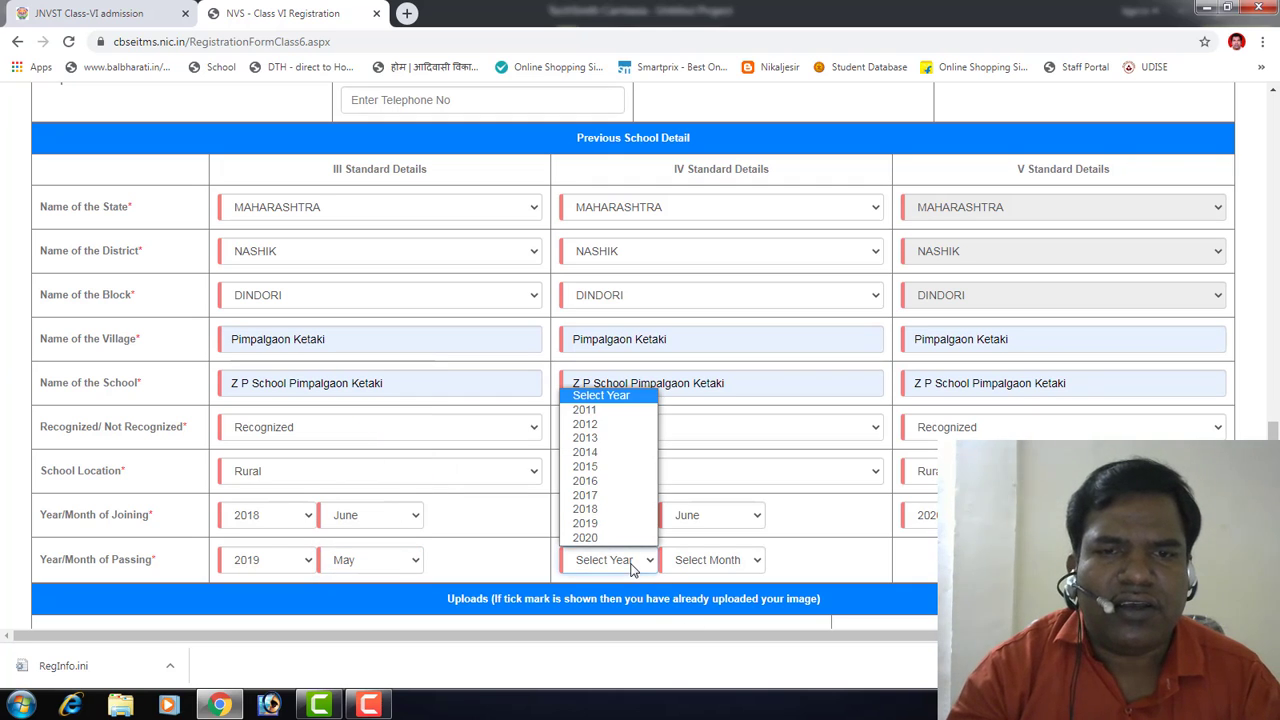
click(603, 534)
click(709, 568)
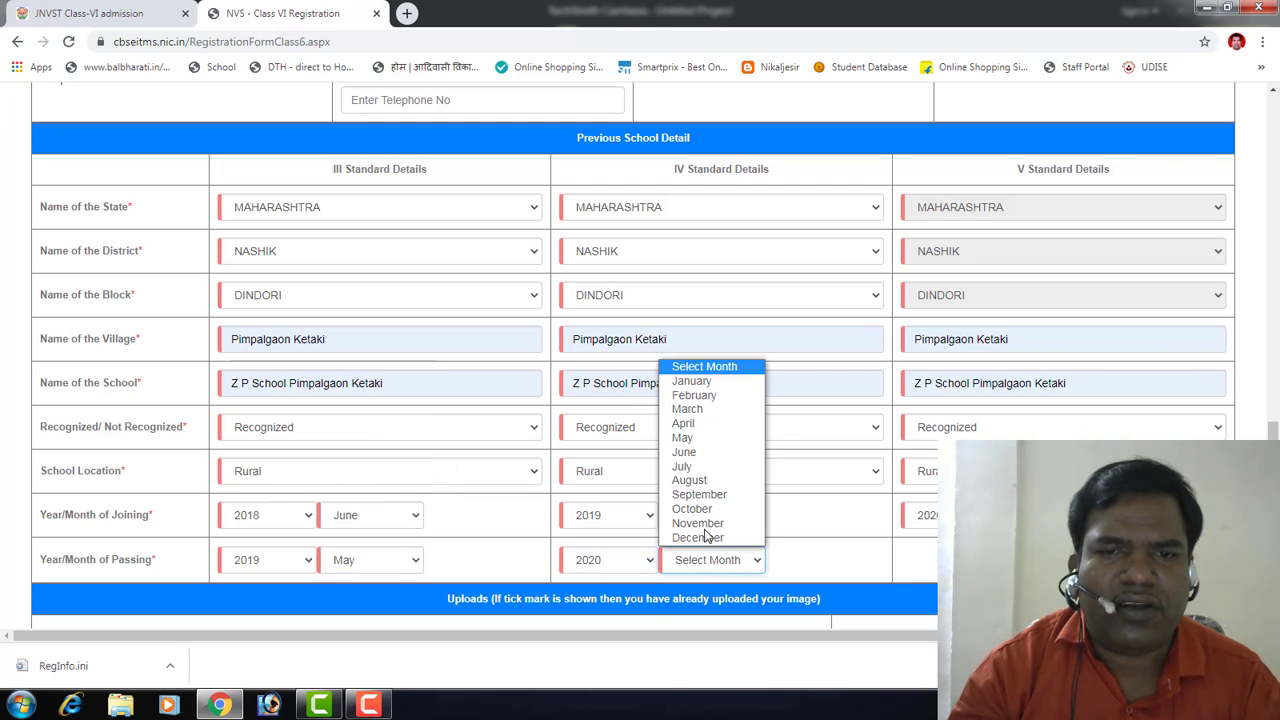
click(700, 440)
scroll(662, 552, down, 3)
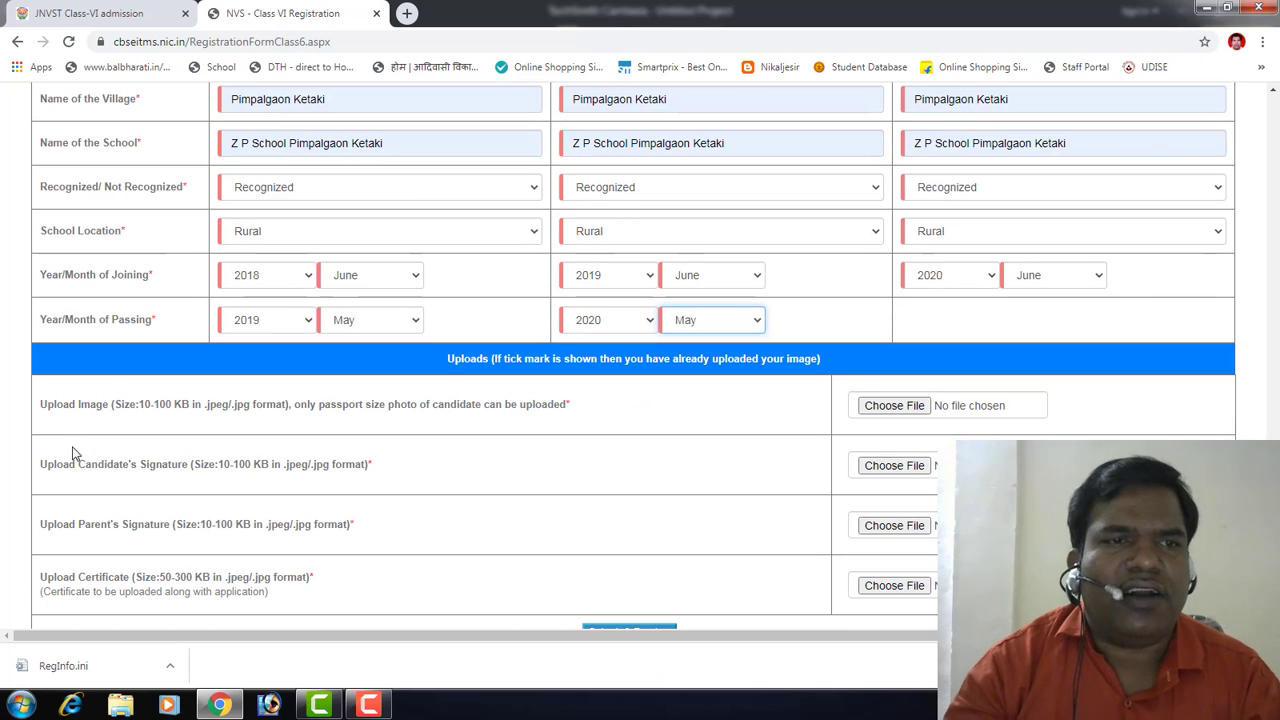
scroll(80, 456, up, 1)
scroll(500, 480, down, 1)
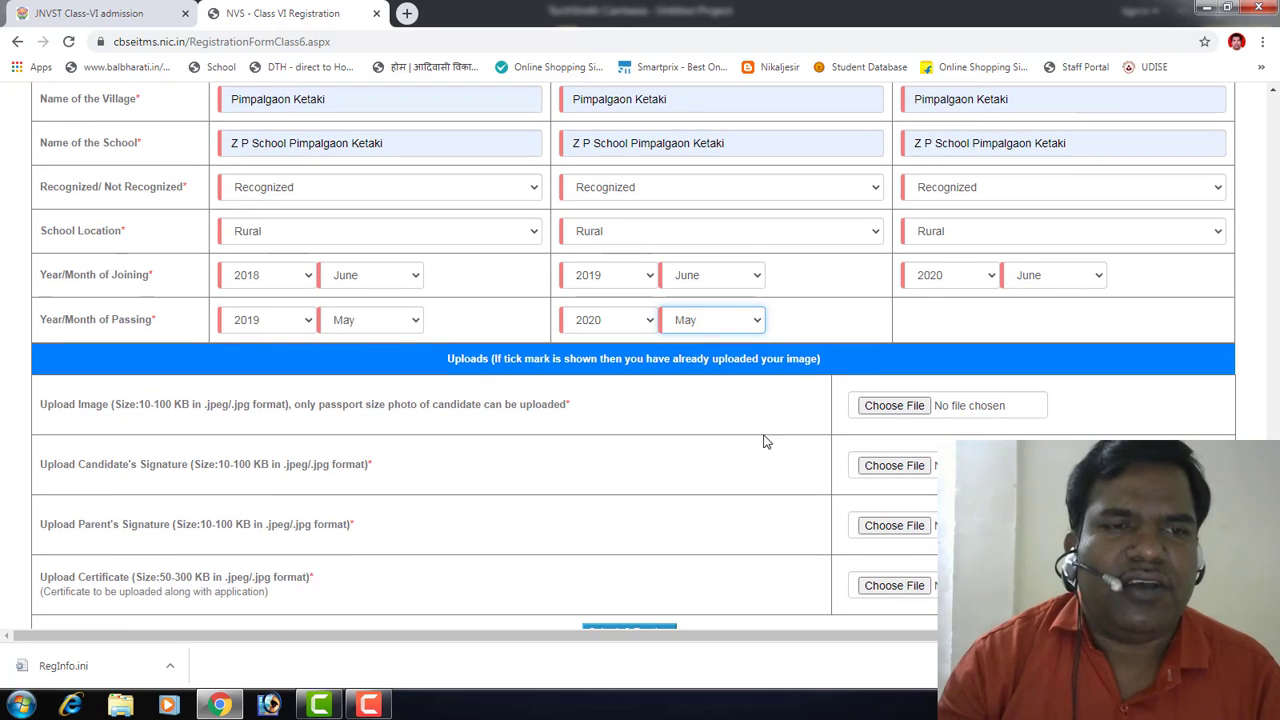
click(893, 405)
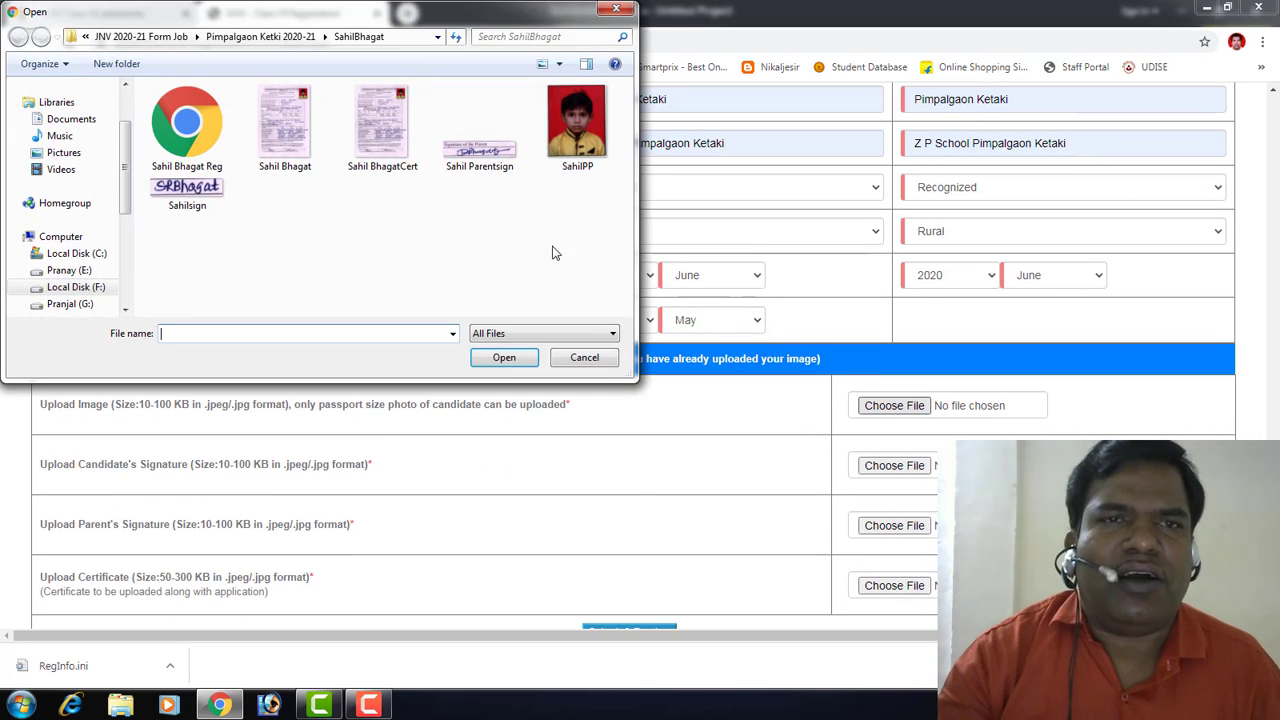
click(262, 36)
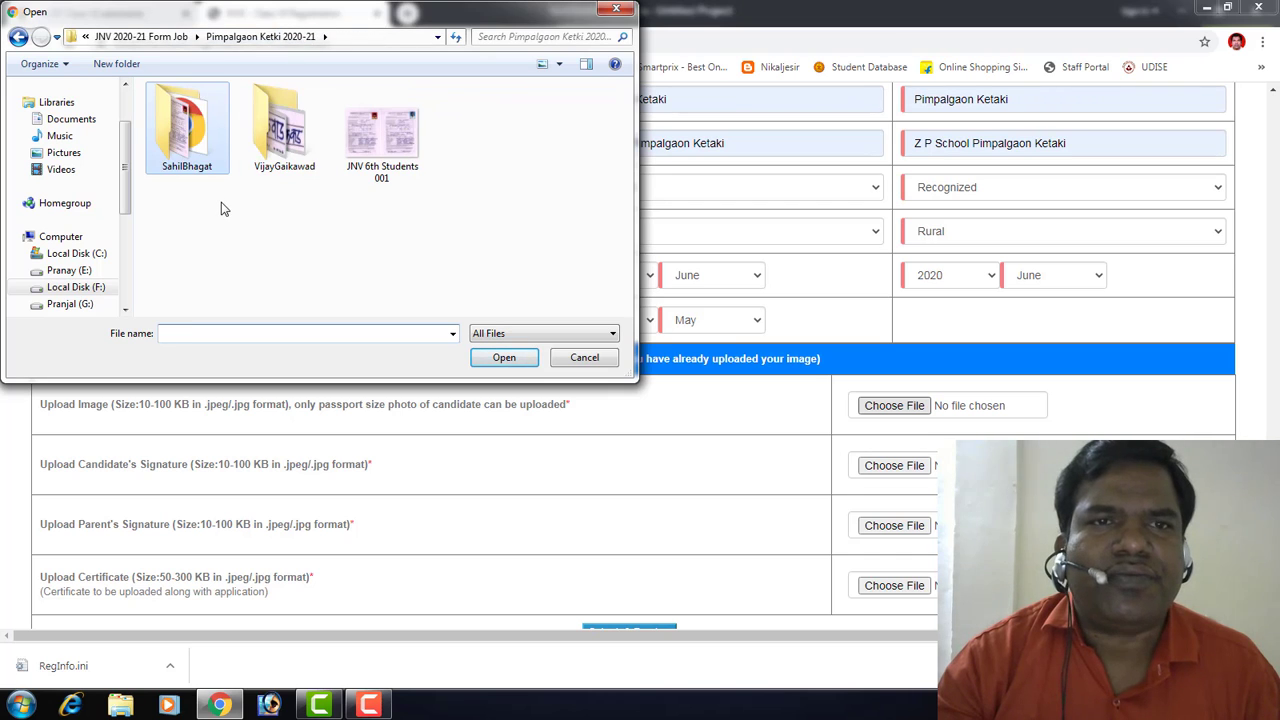
double_click(285, 150)
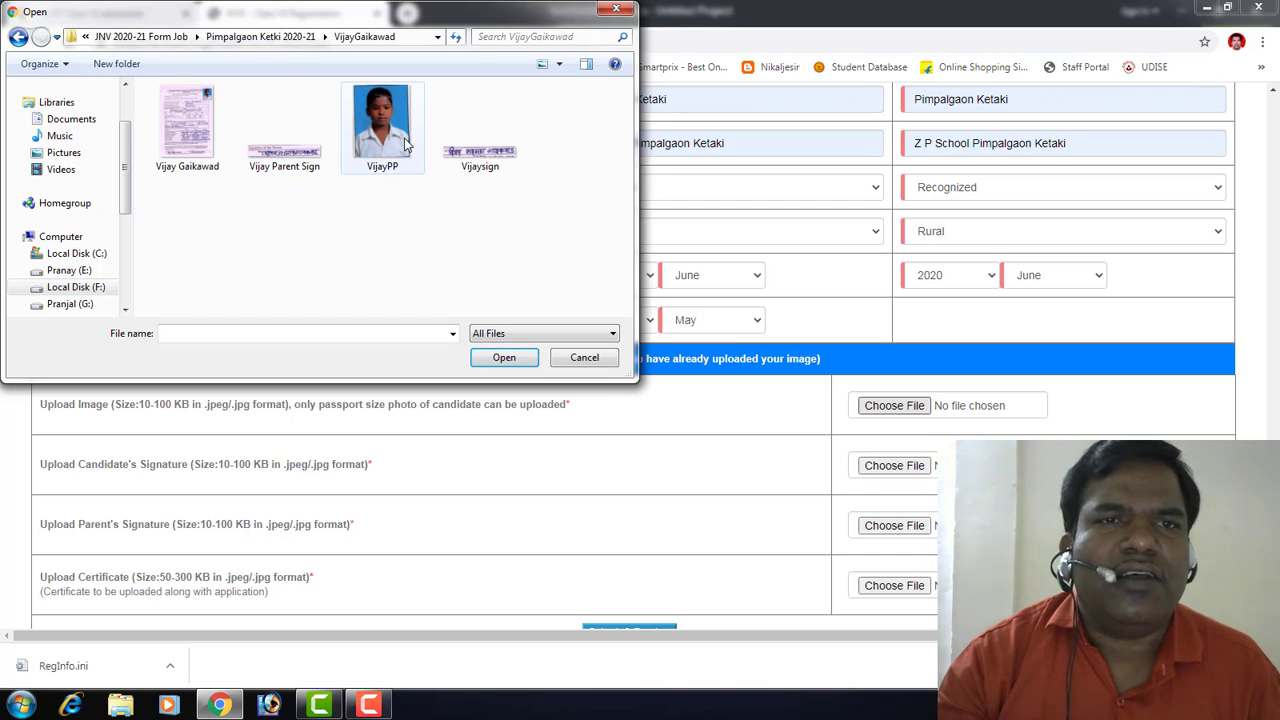
right_click(389, 152)
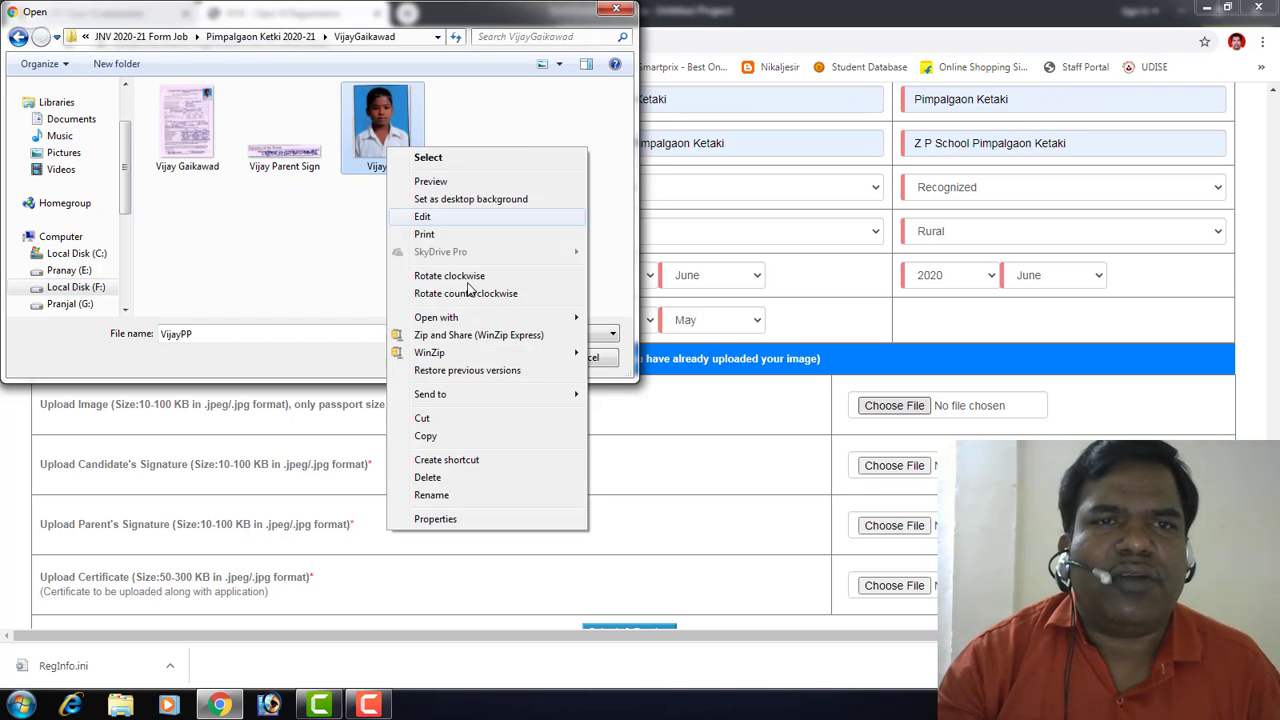
click(478, 521)
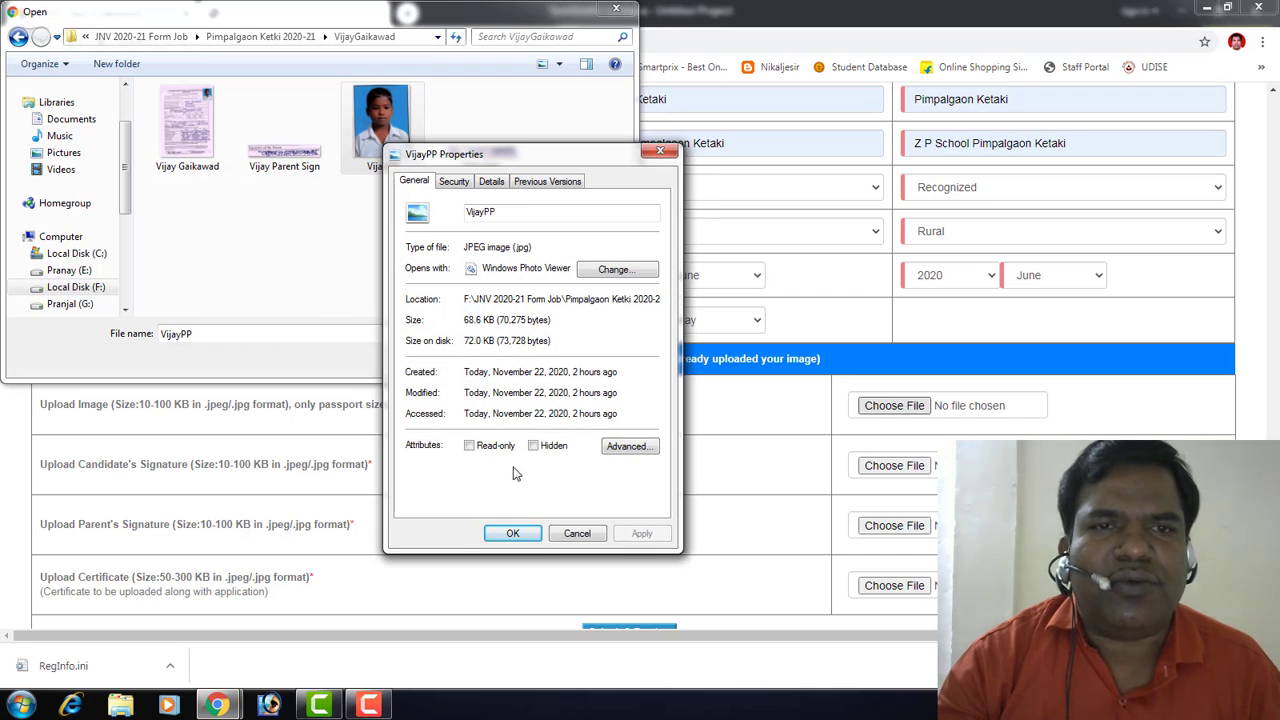
click(531, 535)
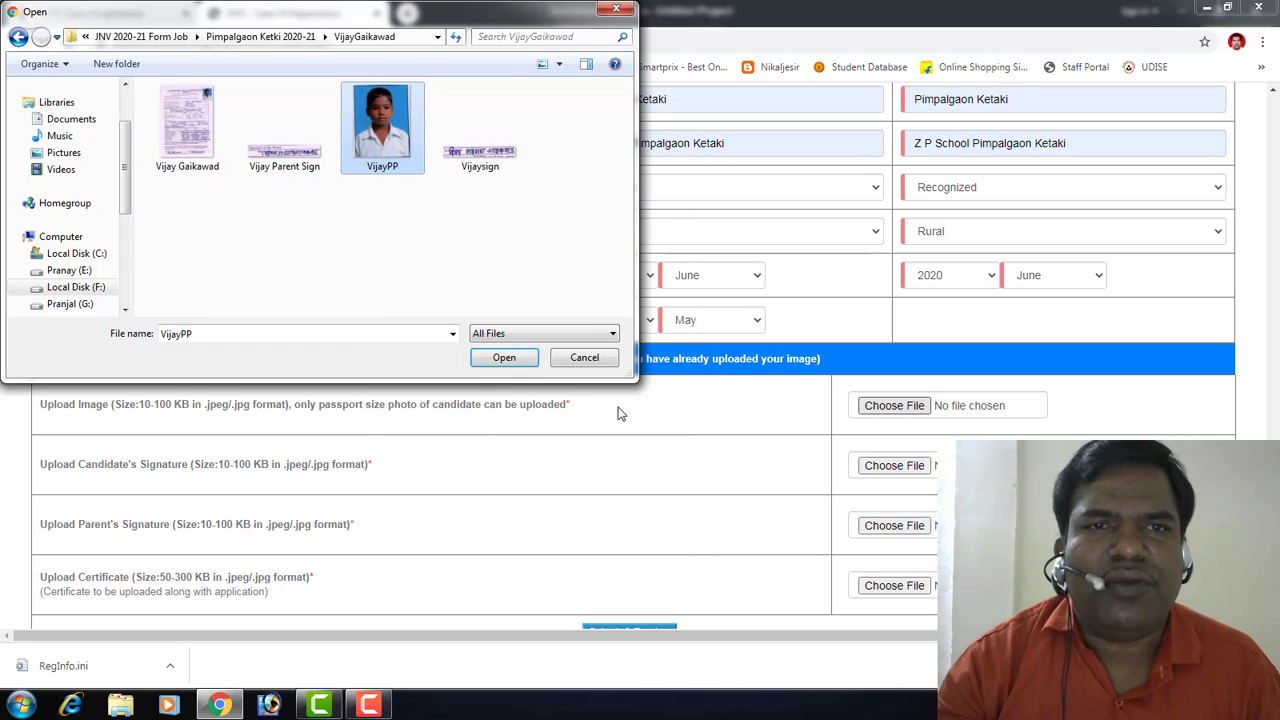
click(497, 360)
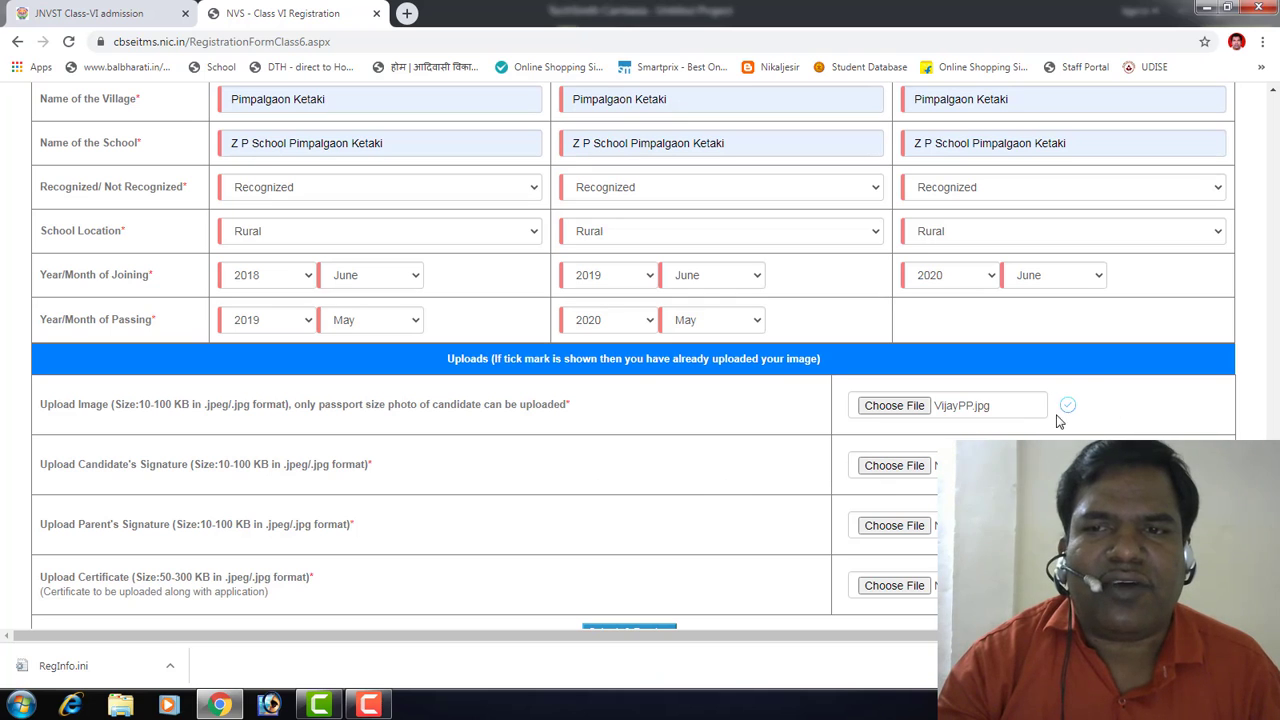
click(902, 467)
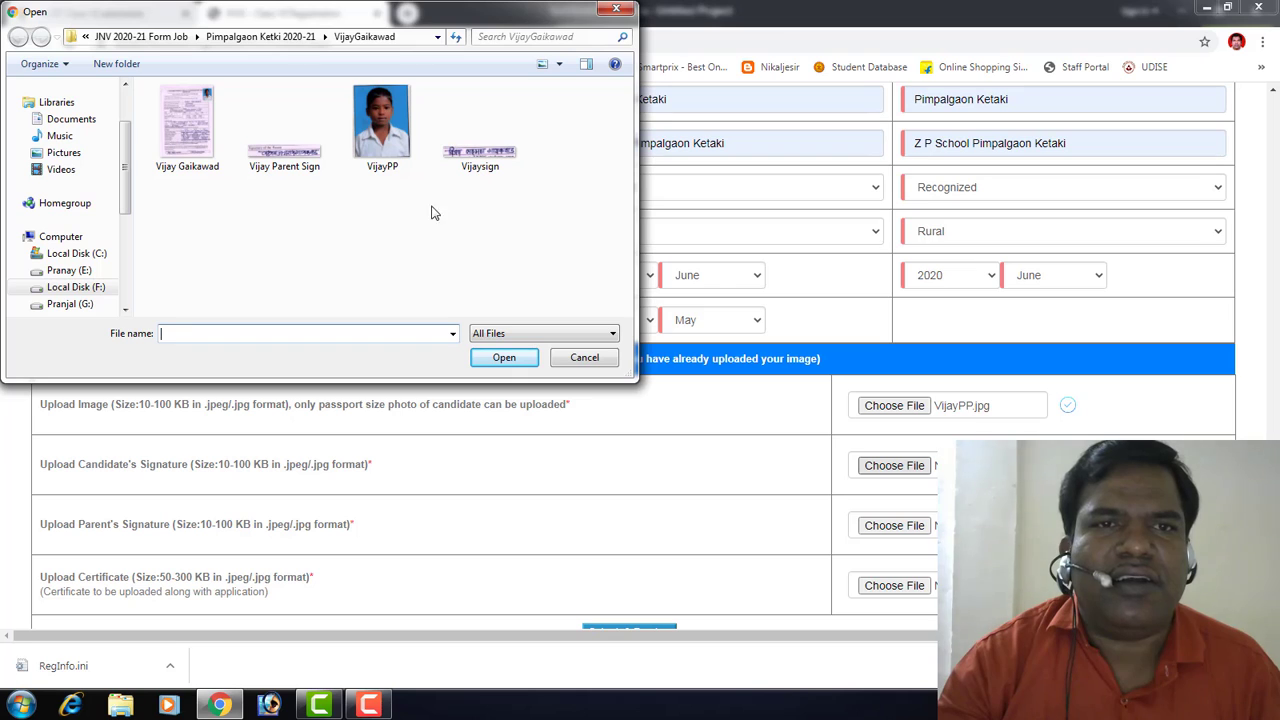
click(489, 163)
right_click(489, 163)
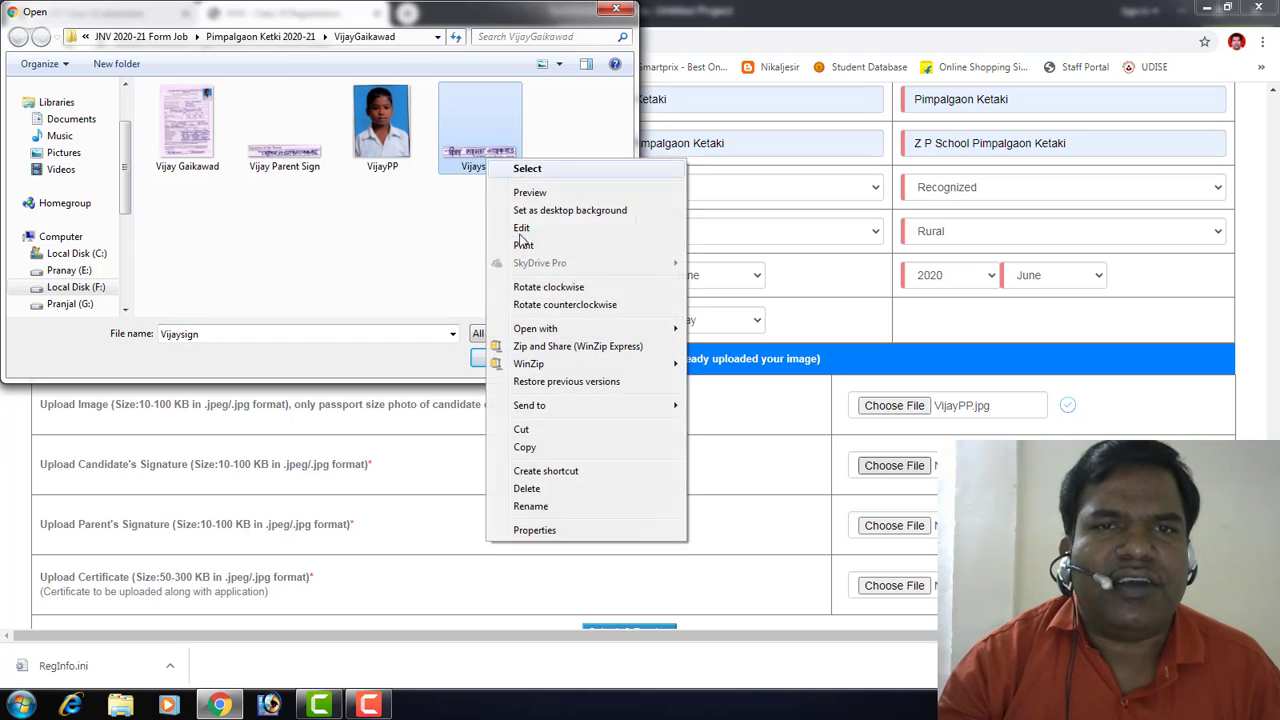
click(560, 529)
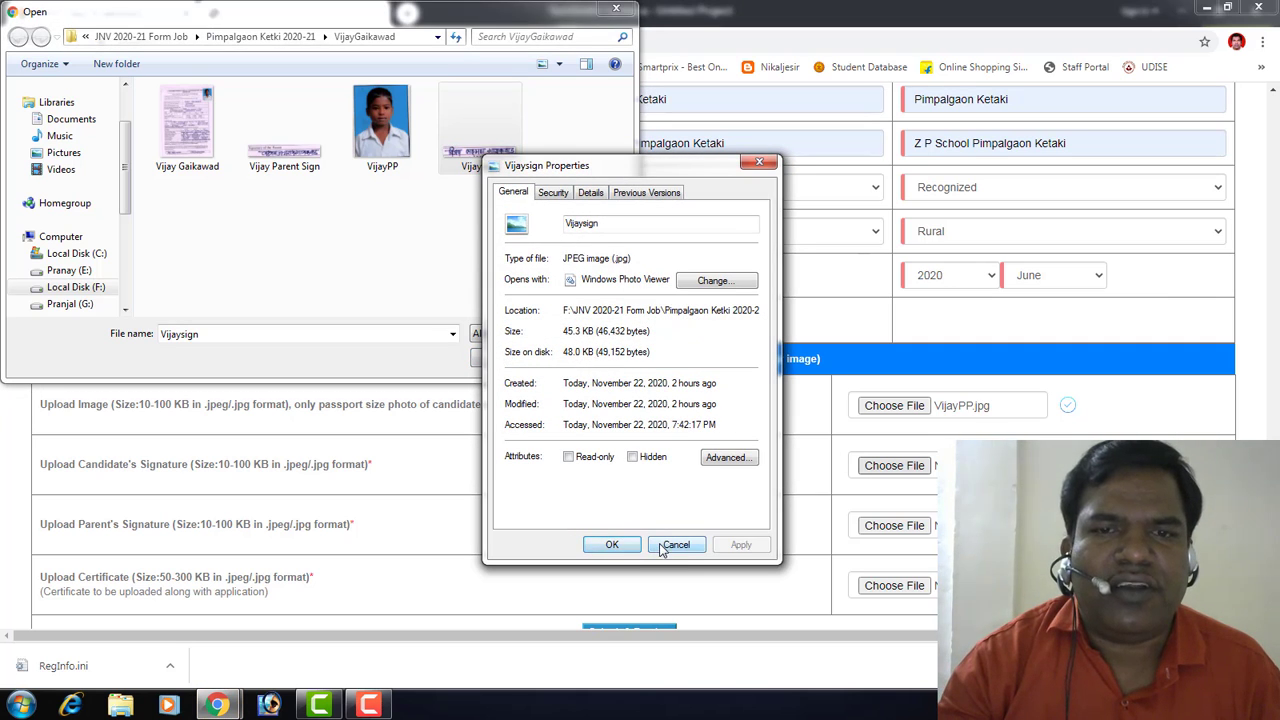
click(612, 544)
click(503, 360)
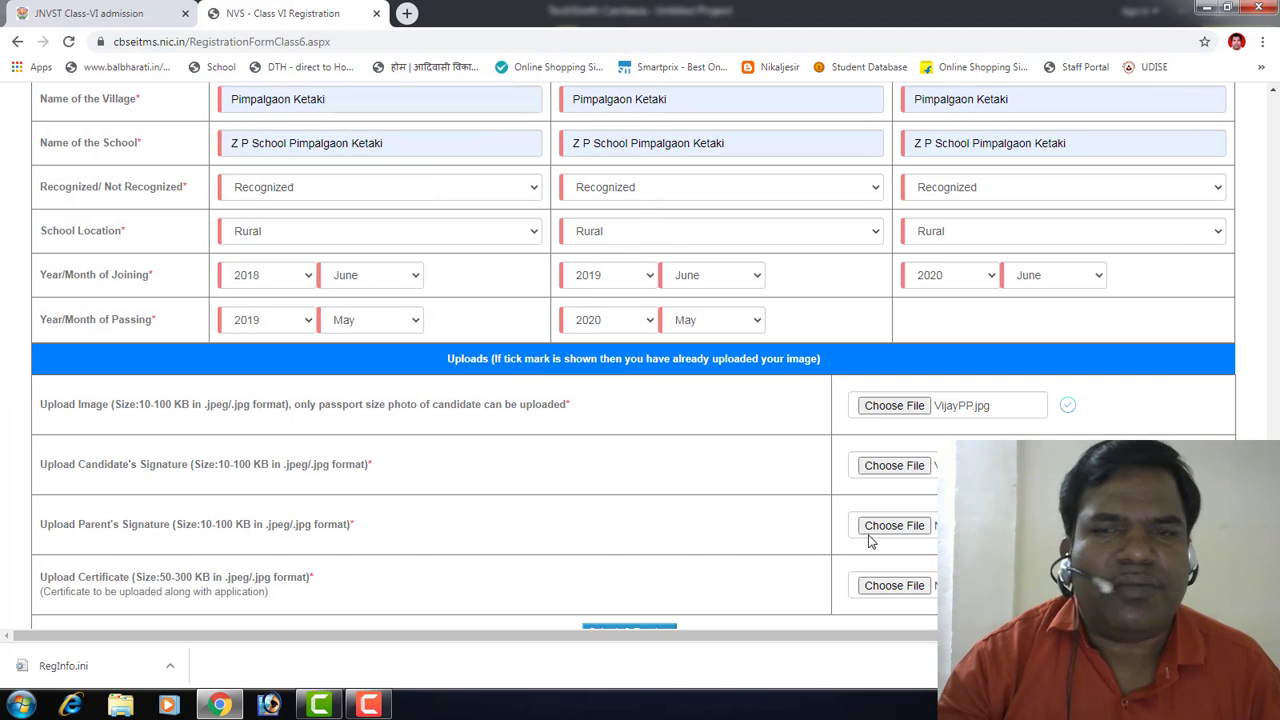
Step: Check the Vijay Parent Sign file size and attach it as the parent's signature
click(870, 541)
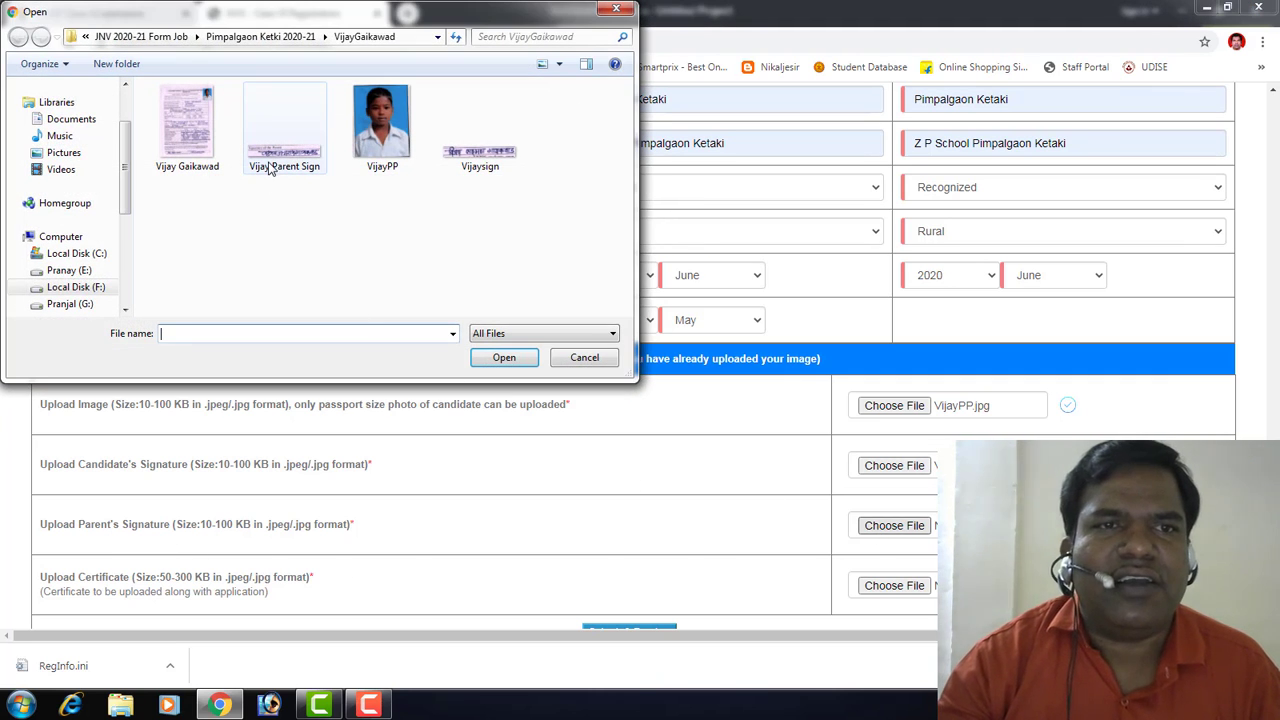
click(270, 168)
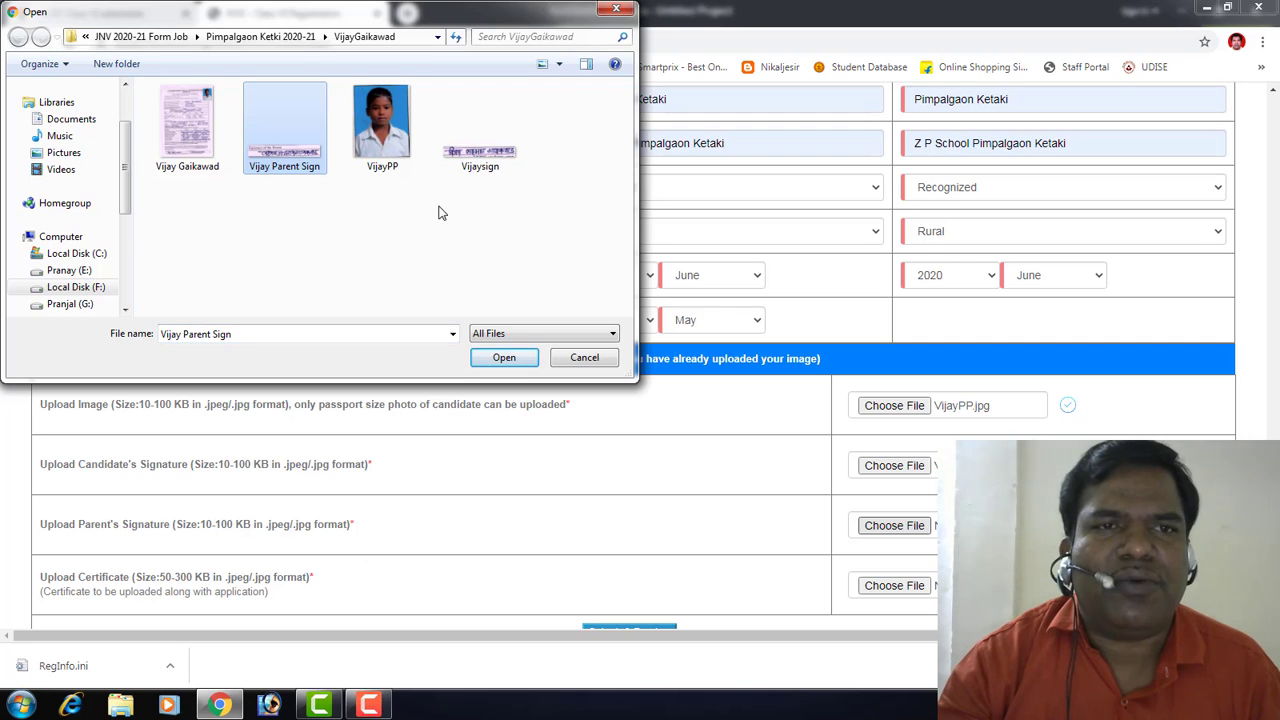
right_click(287, 159)
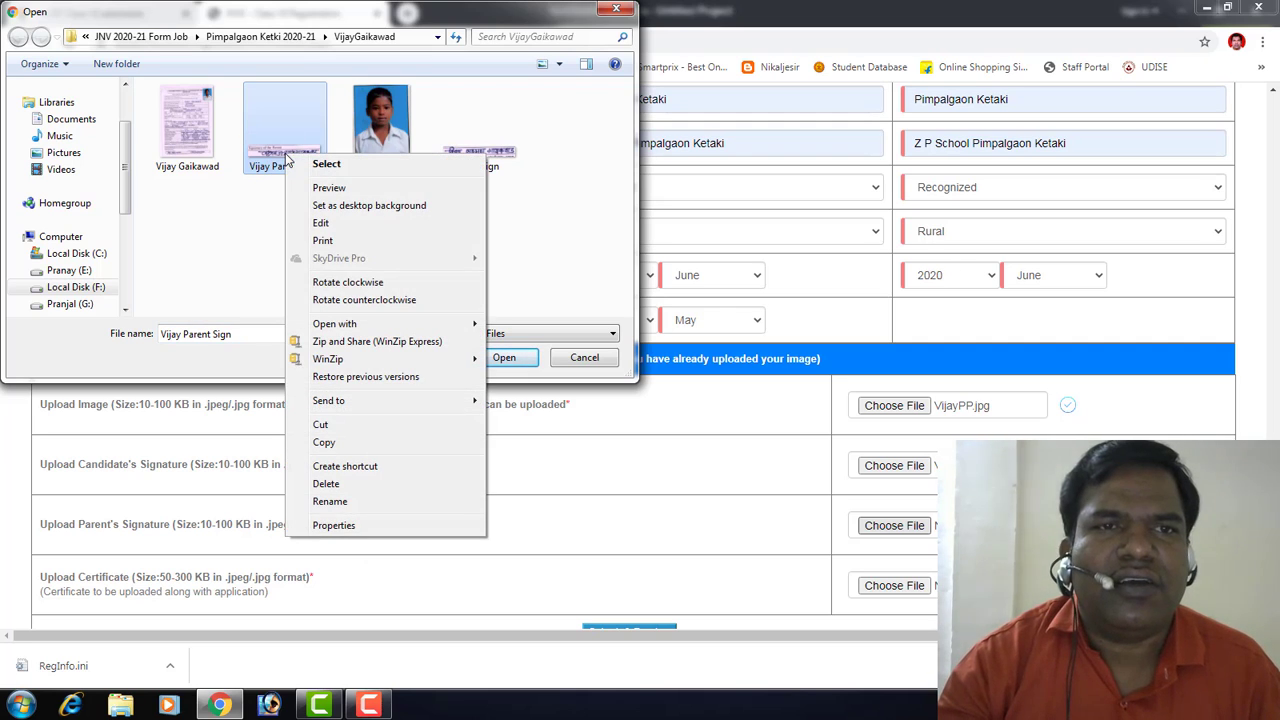
click(370, 524)
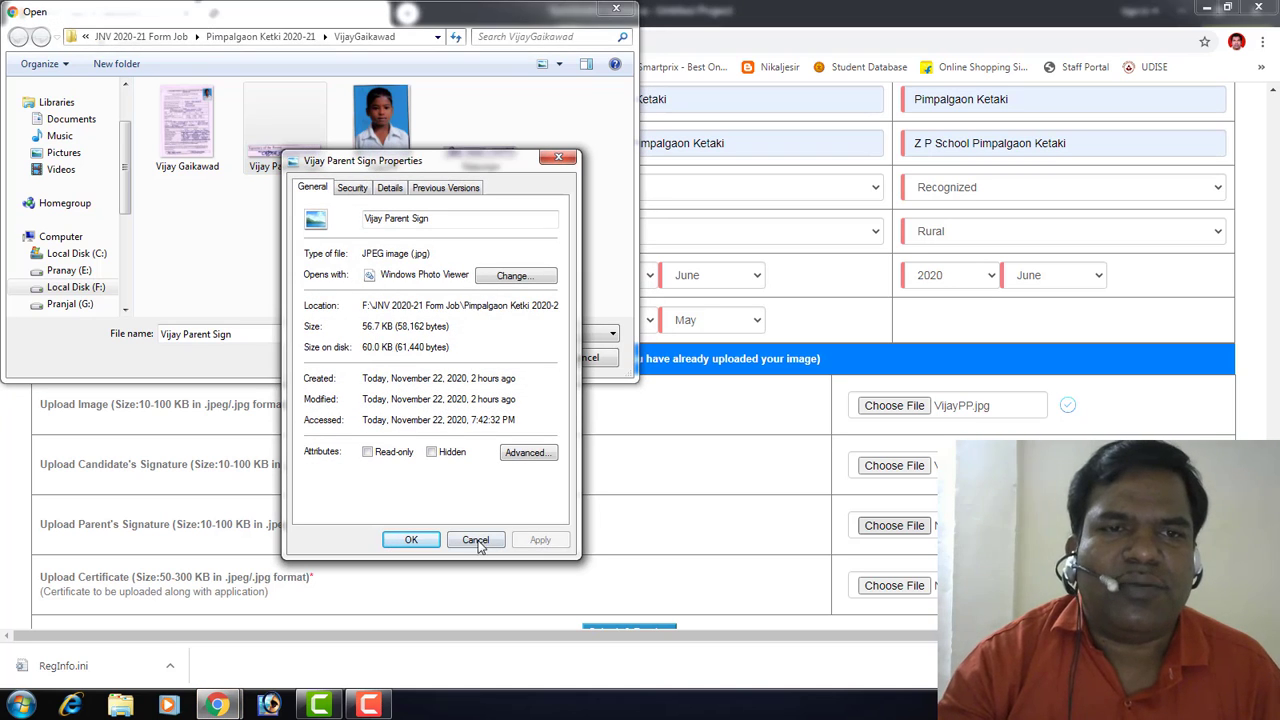
click(412, 540)
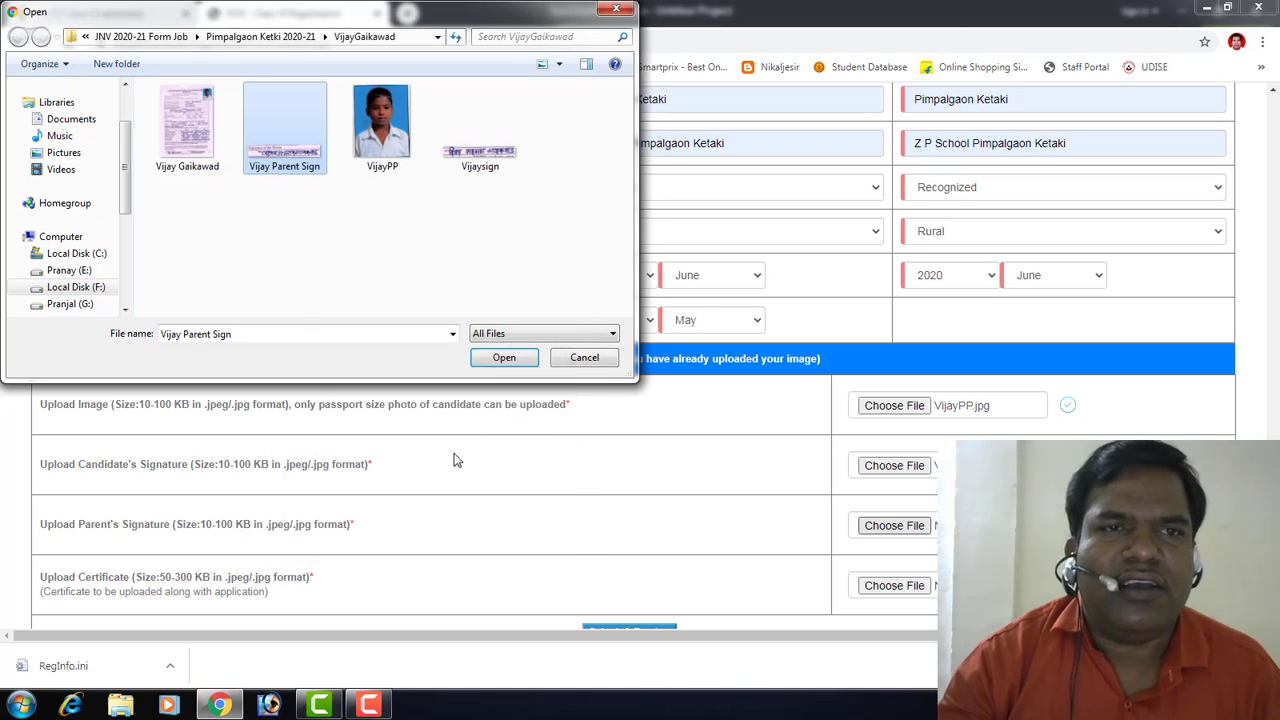
click(503, 360)
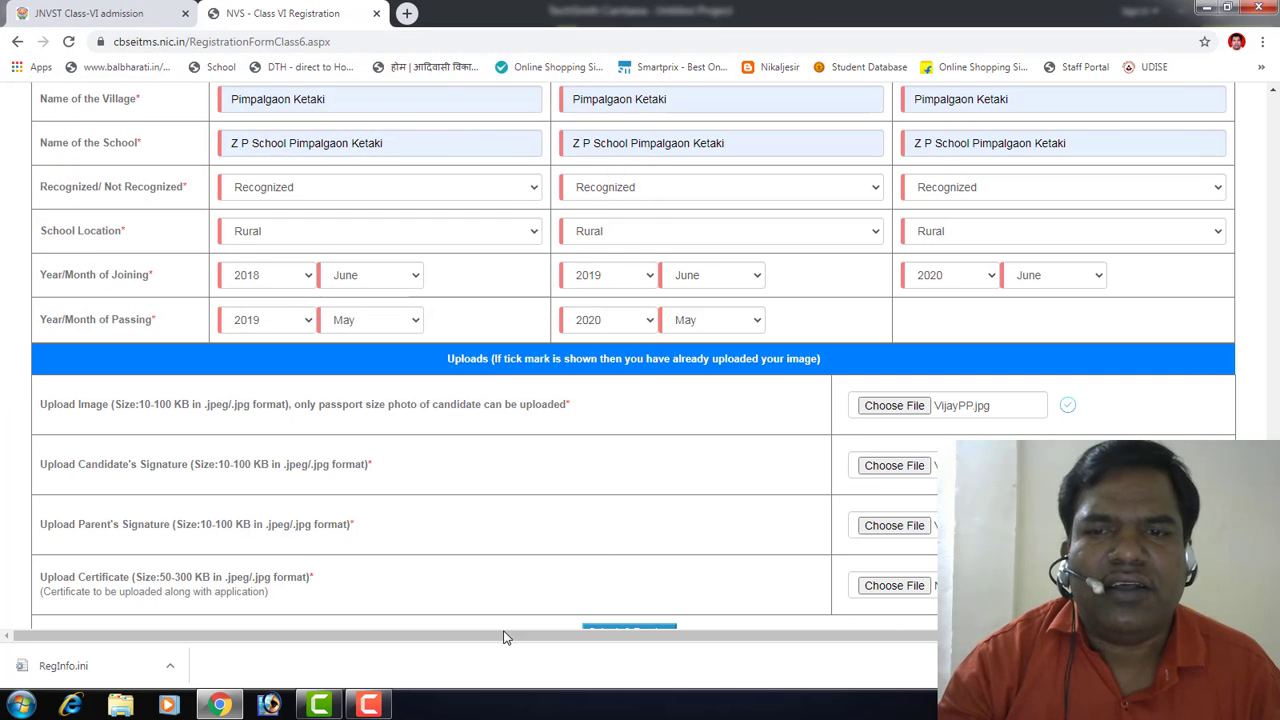
click(890, 586)
click(188, 128)
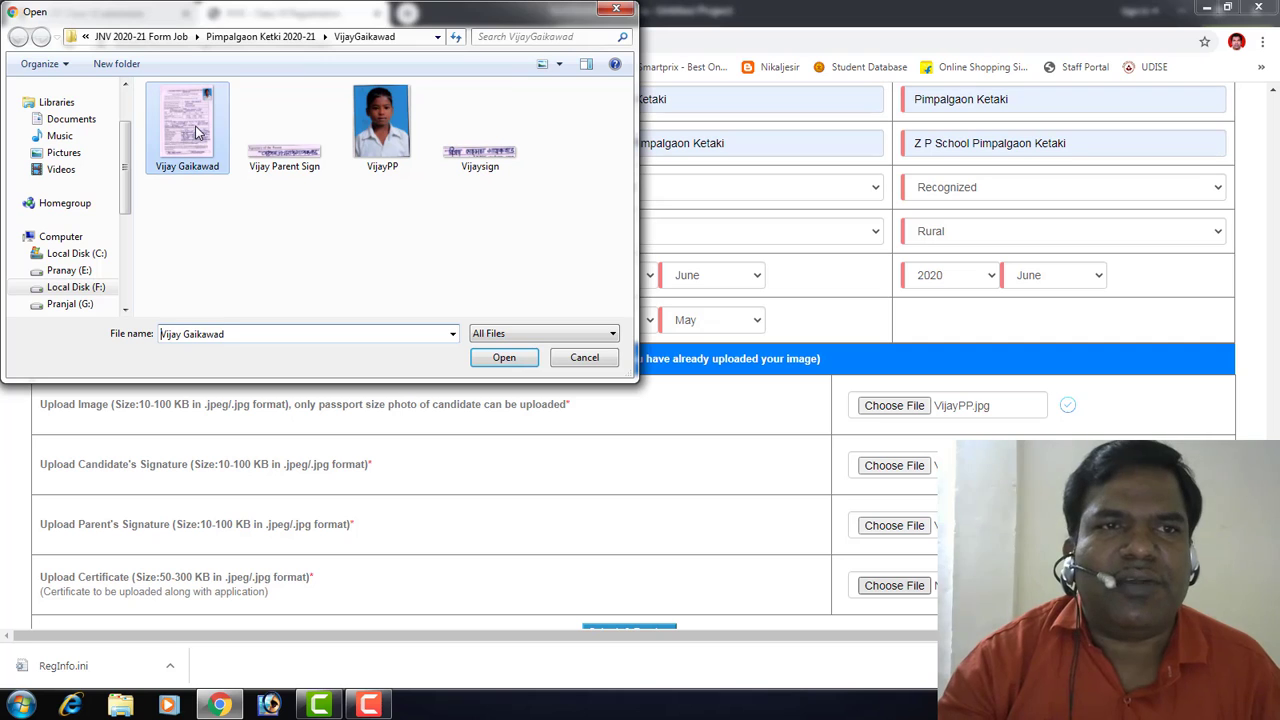
right_click(195, 127)
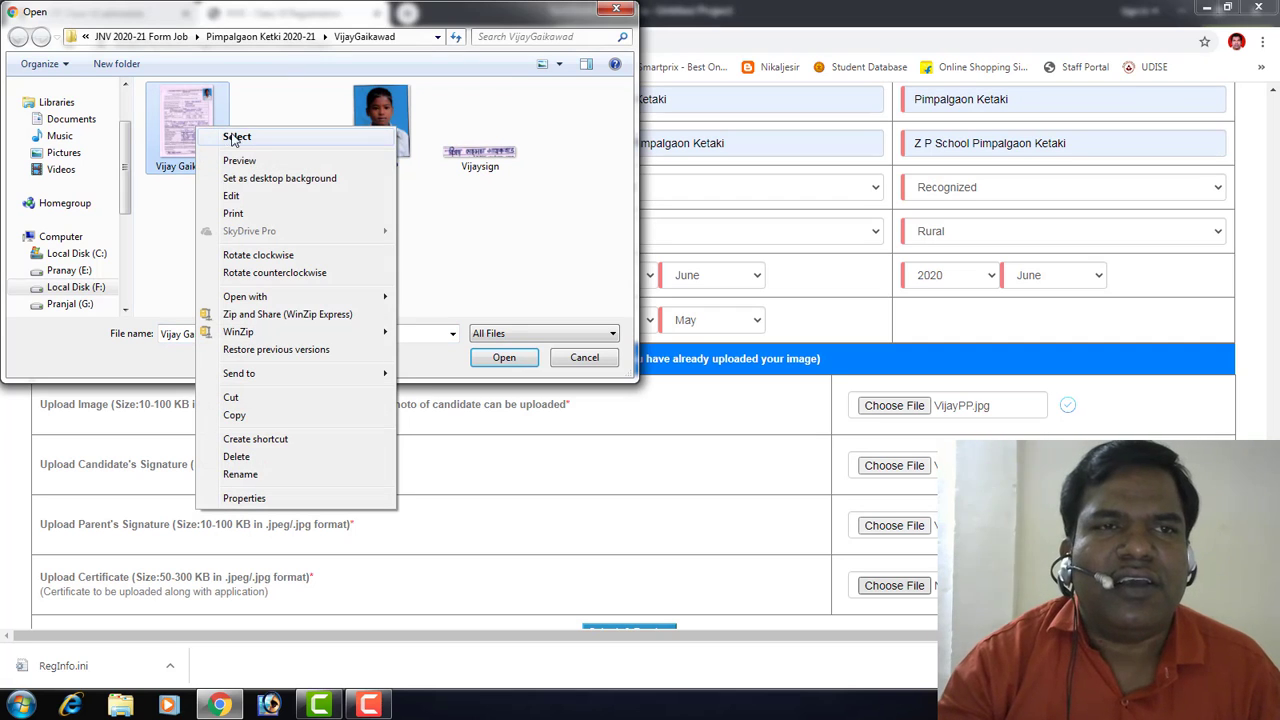
click(284, 498)
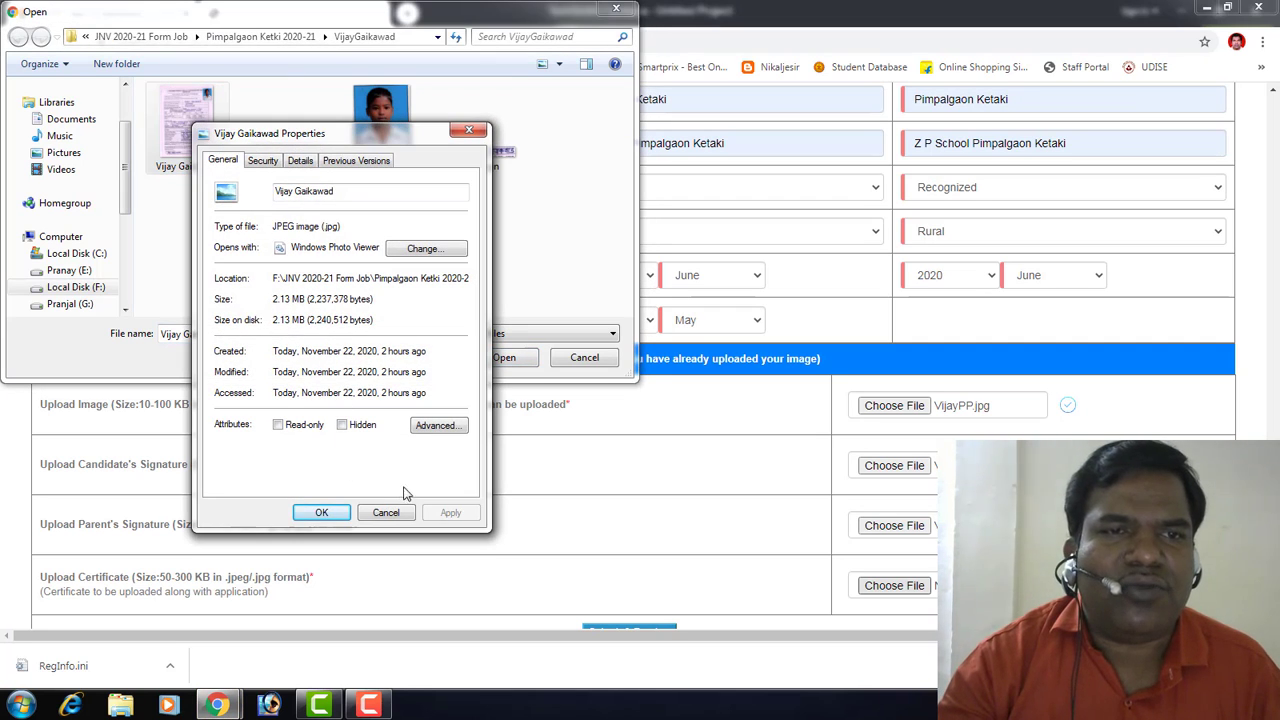
click(386, 512)
right_click(183, 123)
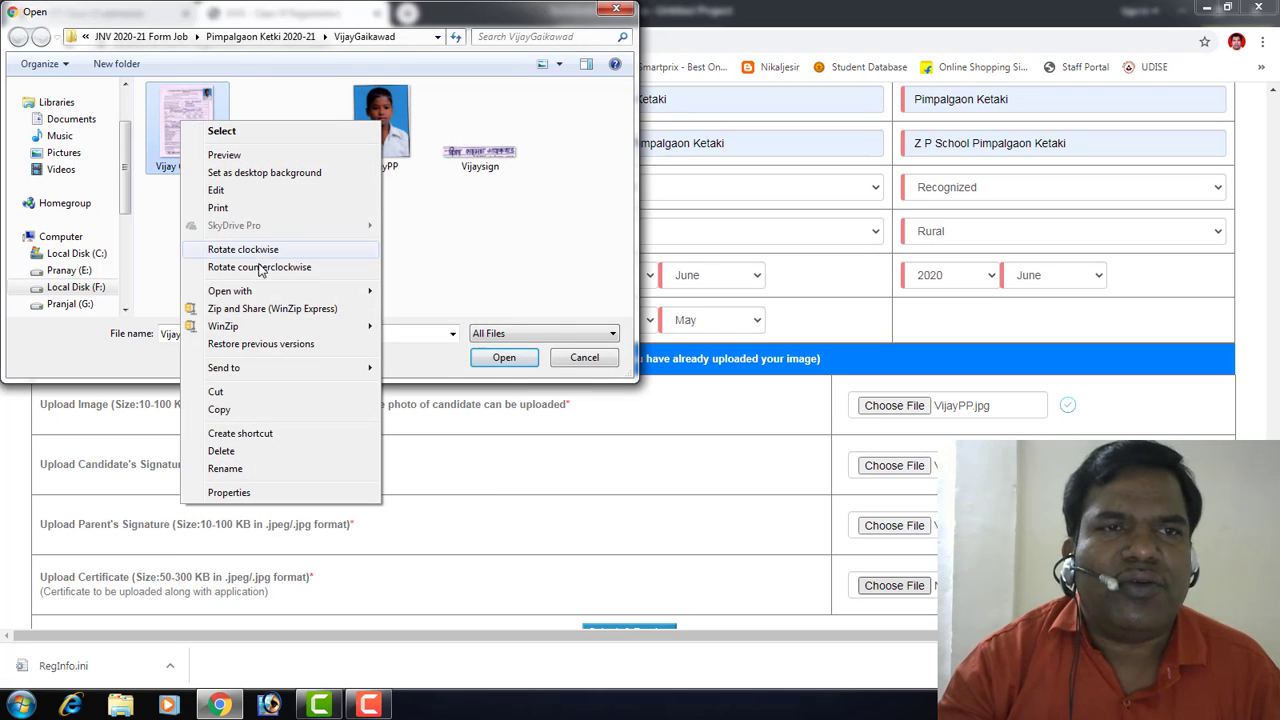
Step: Open the certificate scan in Paint and resize it to 700 pixels wide
mouse_move(262, 291)
click(432, 309)
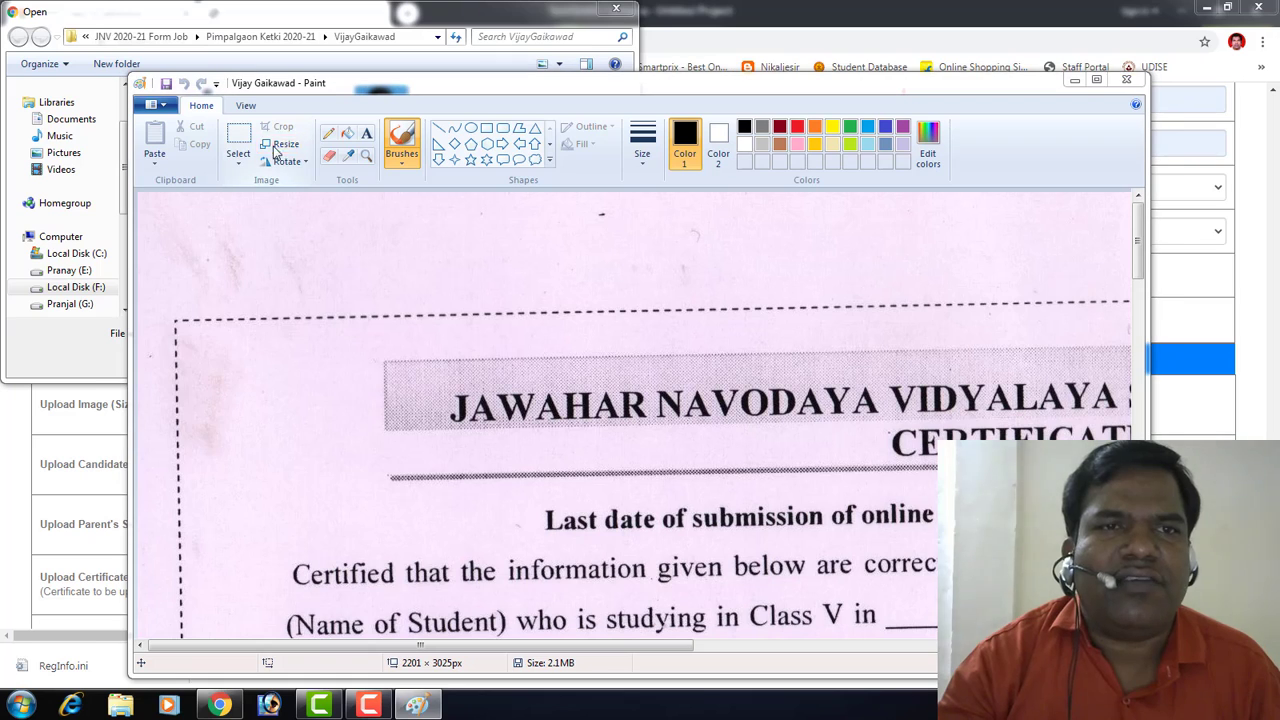
click(282, 145)
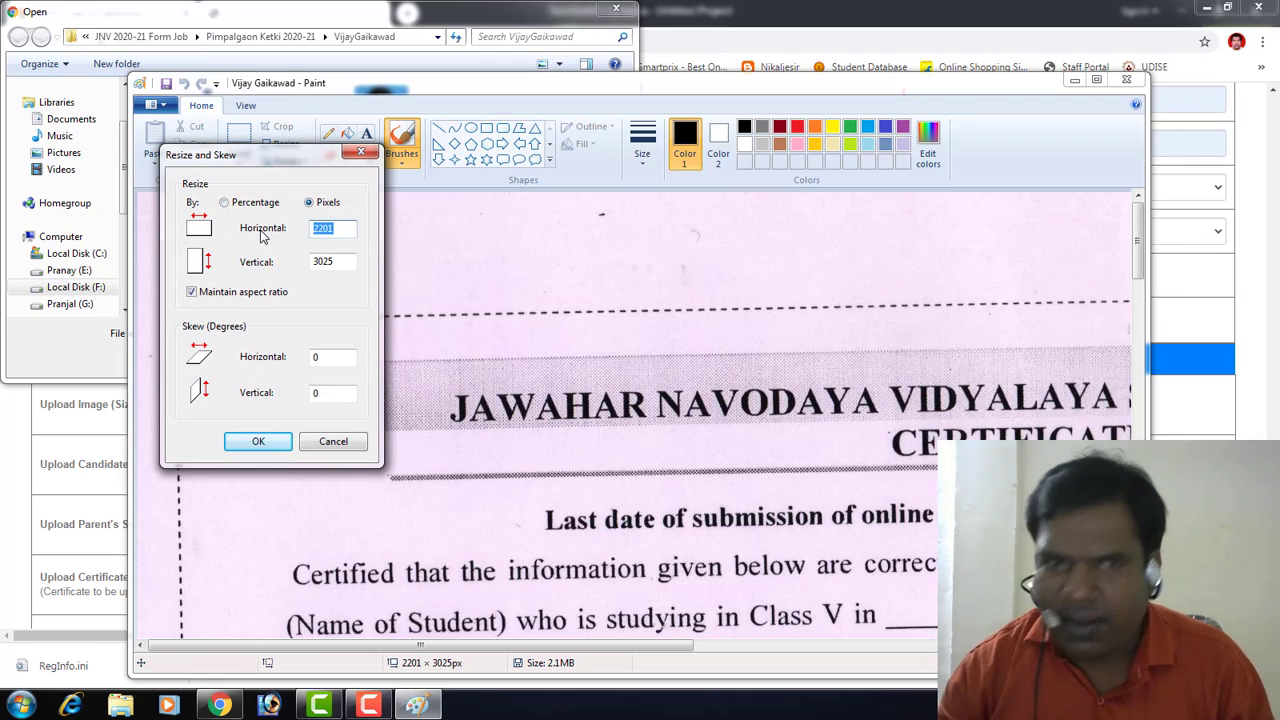
text(8)
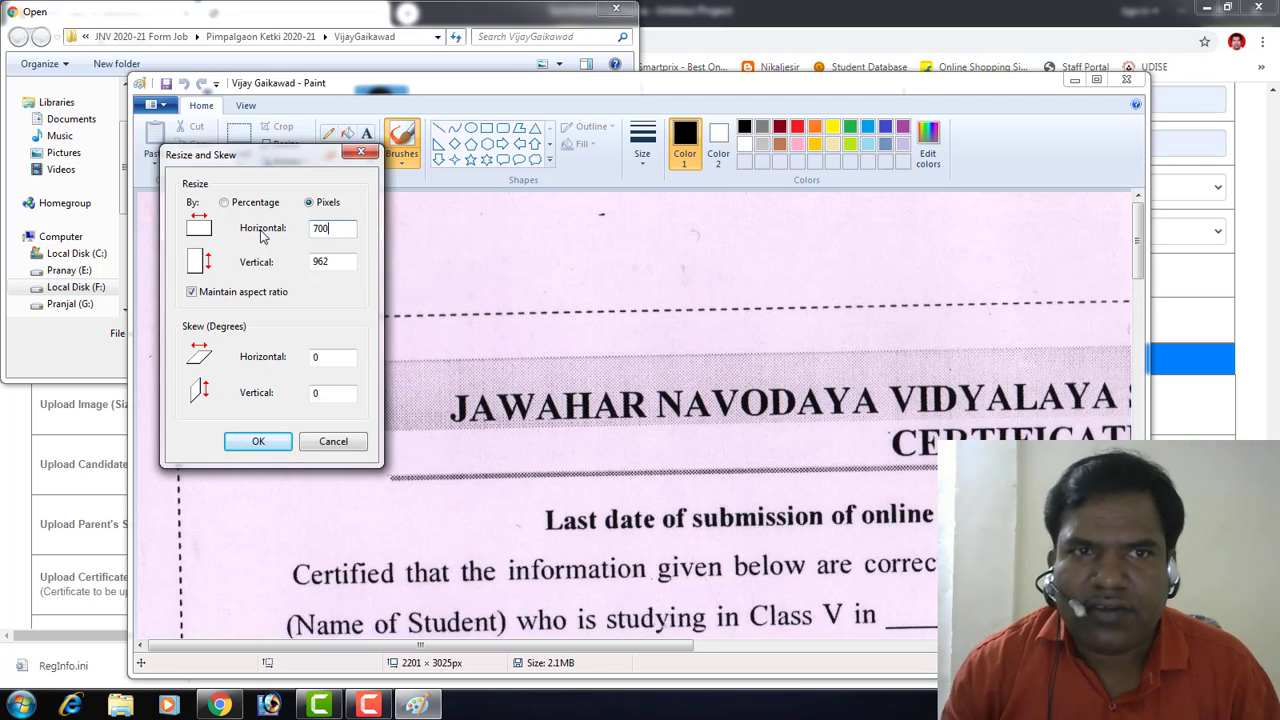
key(Return)
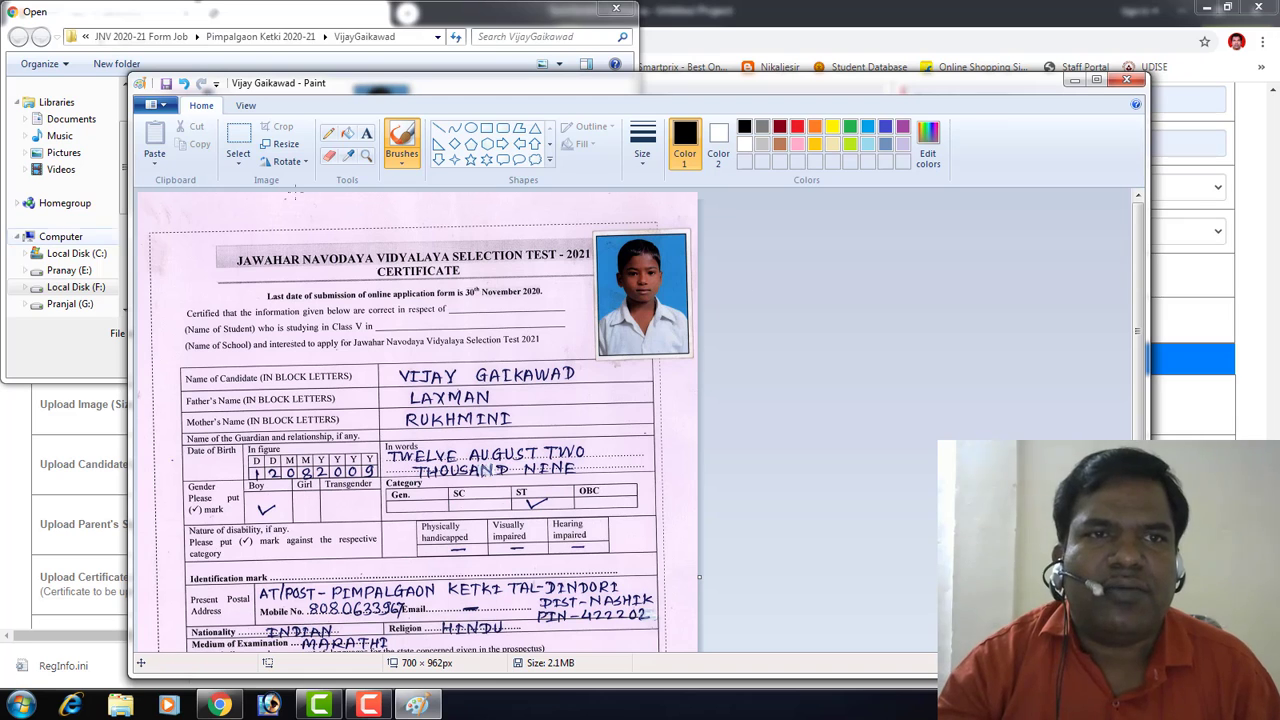
click(164, 106)
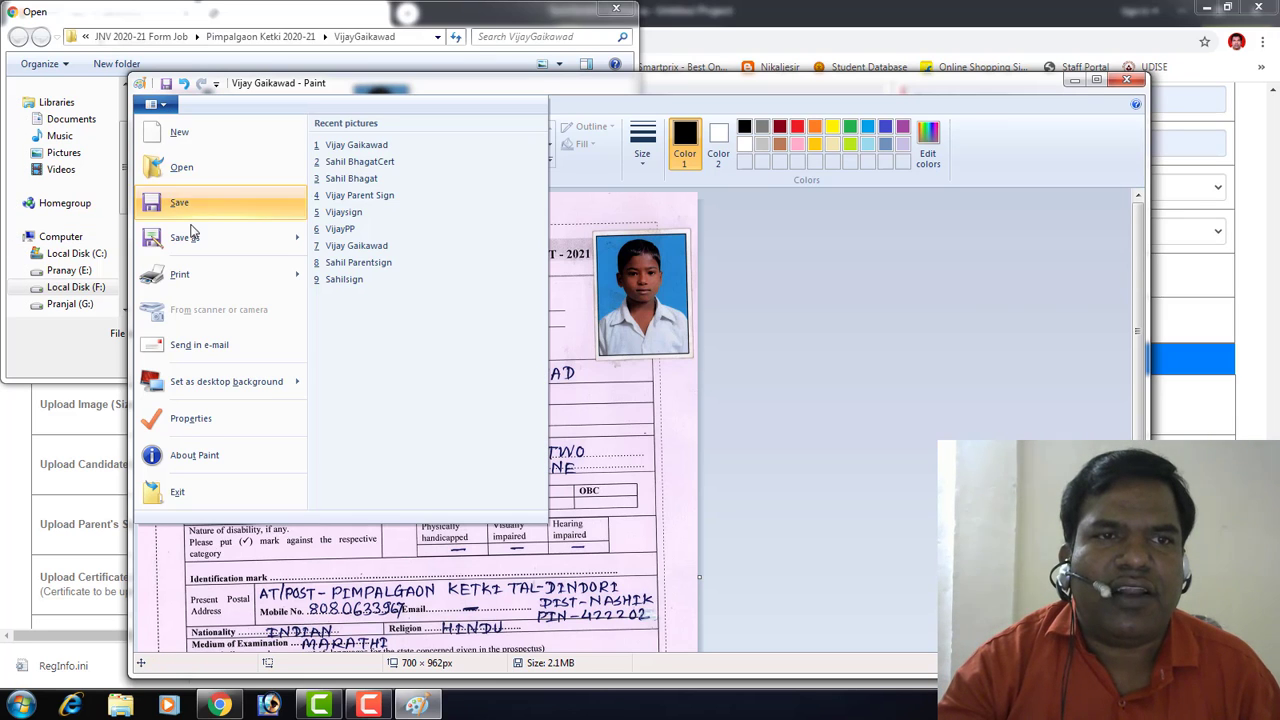
mouse_move(200, 245)
click(336, 202)
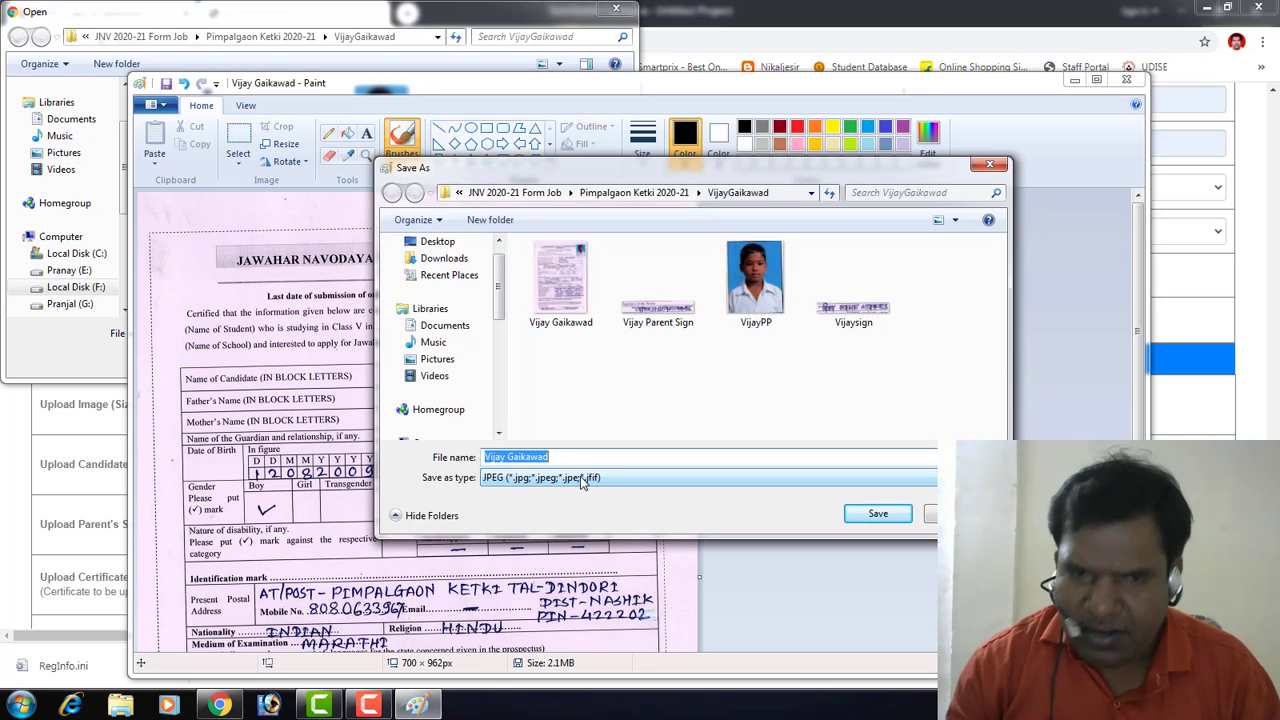
key(End)
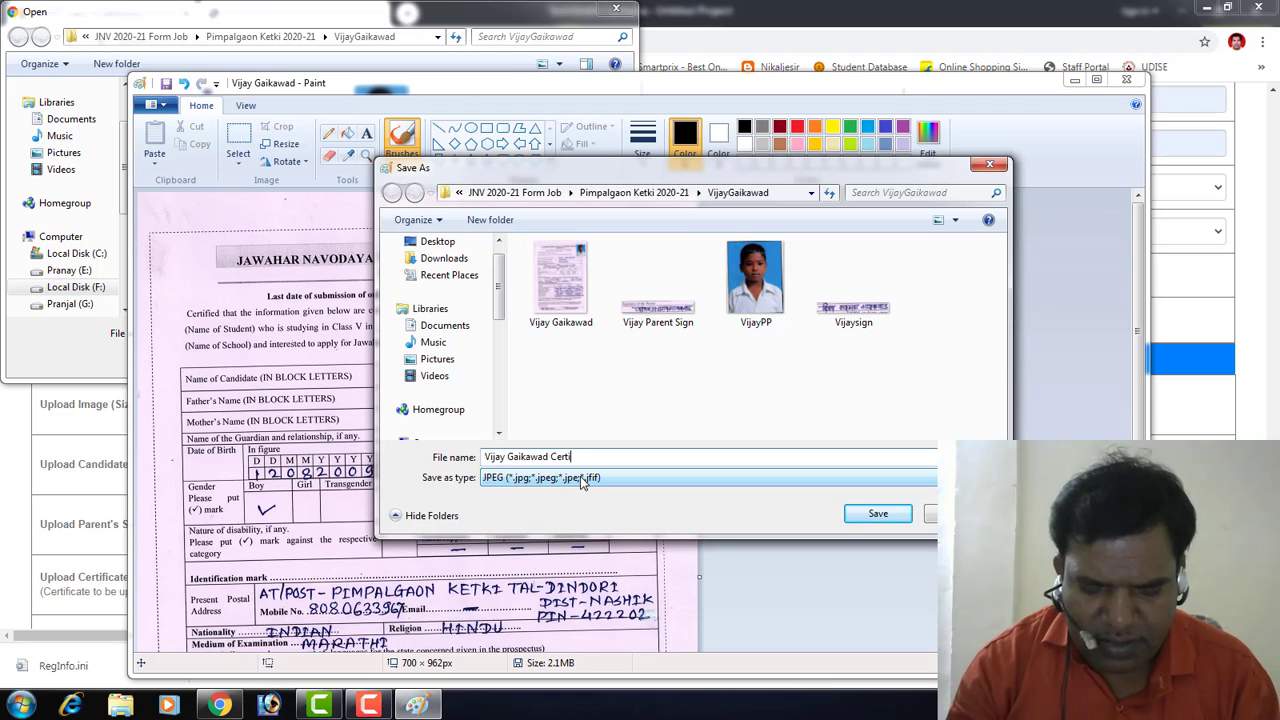
text(Certificate)
key(Return)
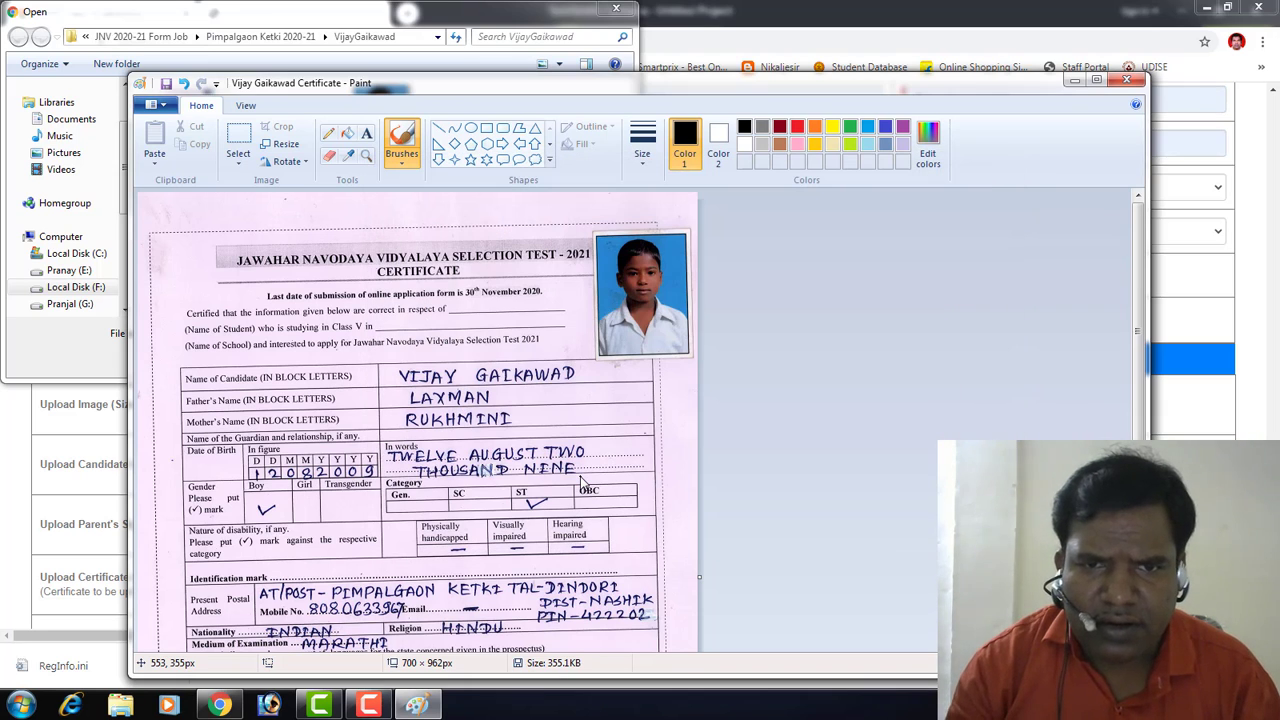
Step: Resize the image to 500 pixels wide and save over the JPEG certificate file
click(283, 146)
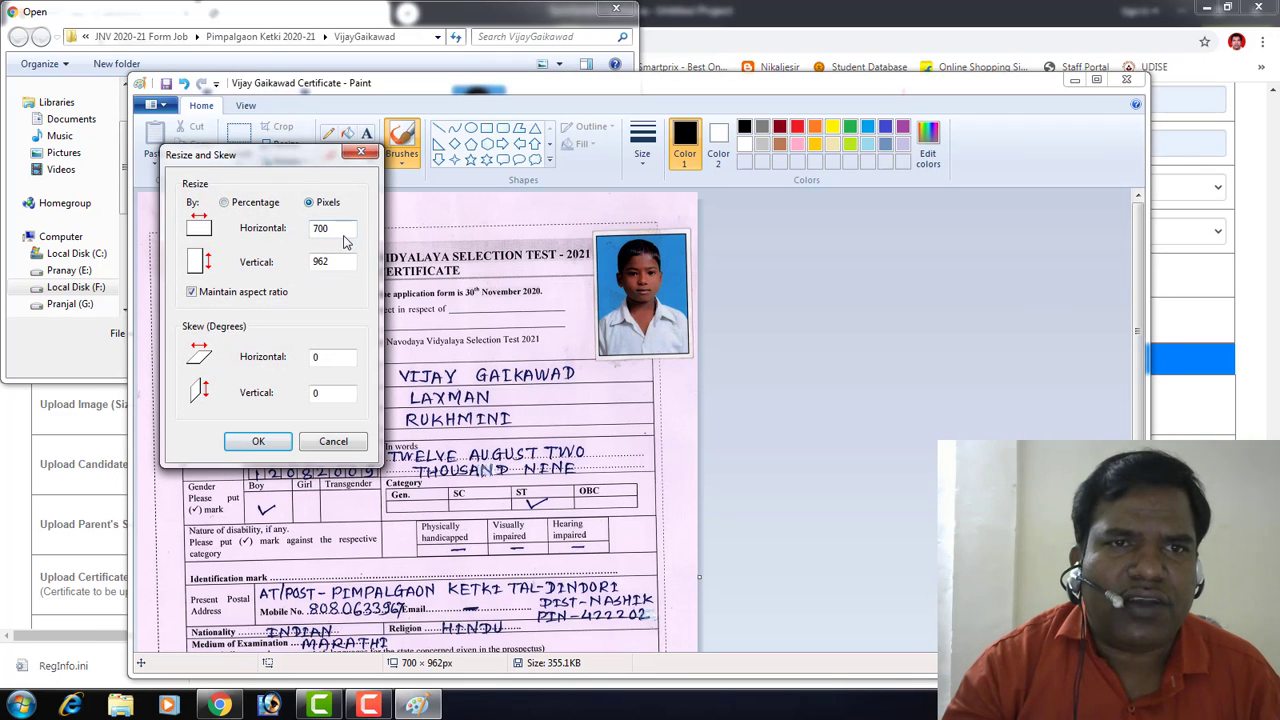
text(500)
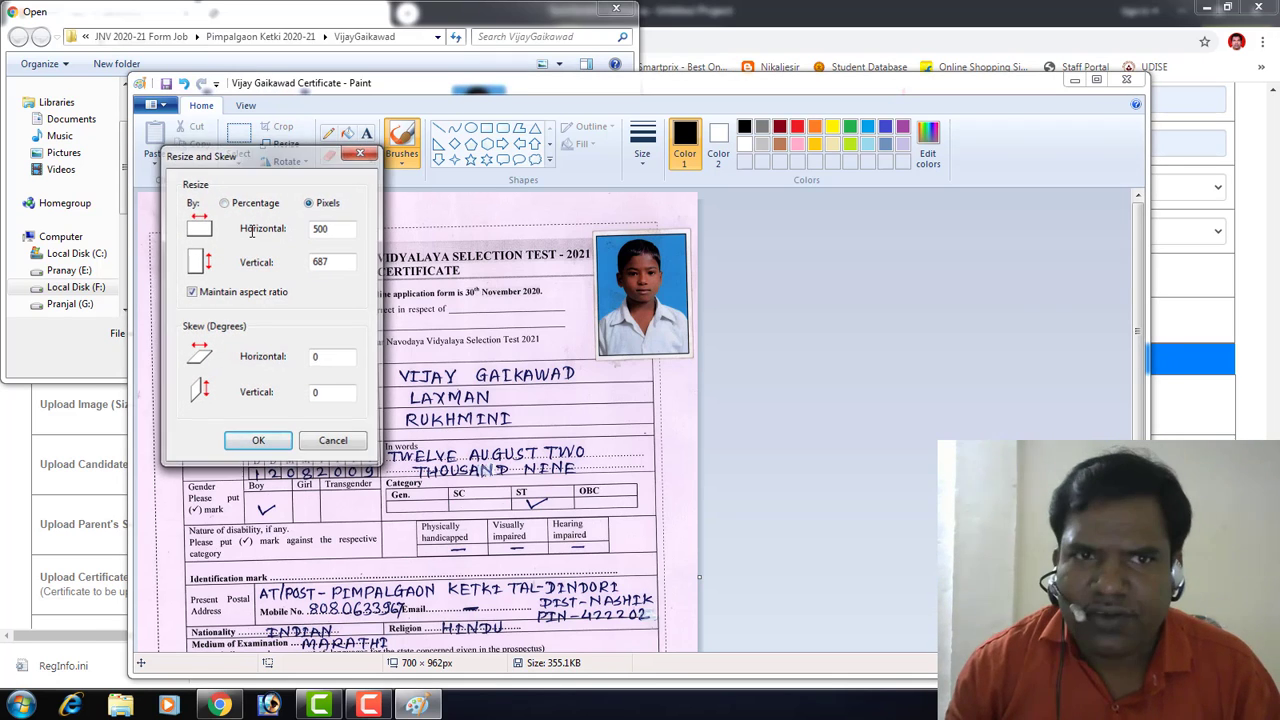
key(Return)
click(152, 104)
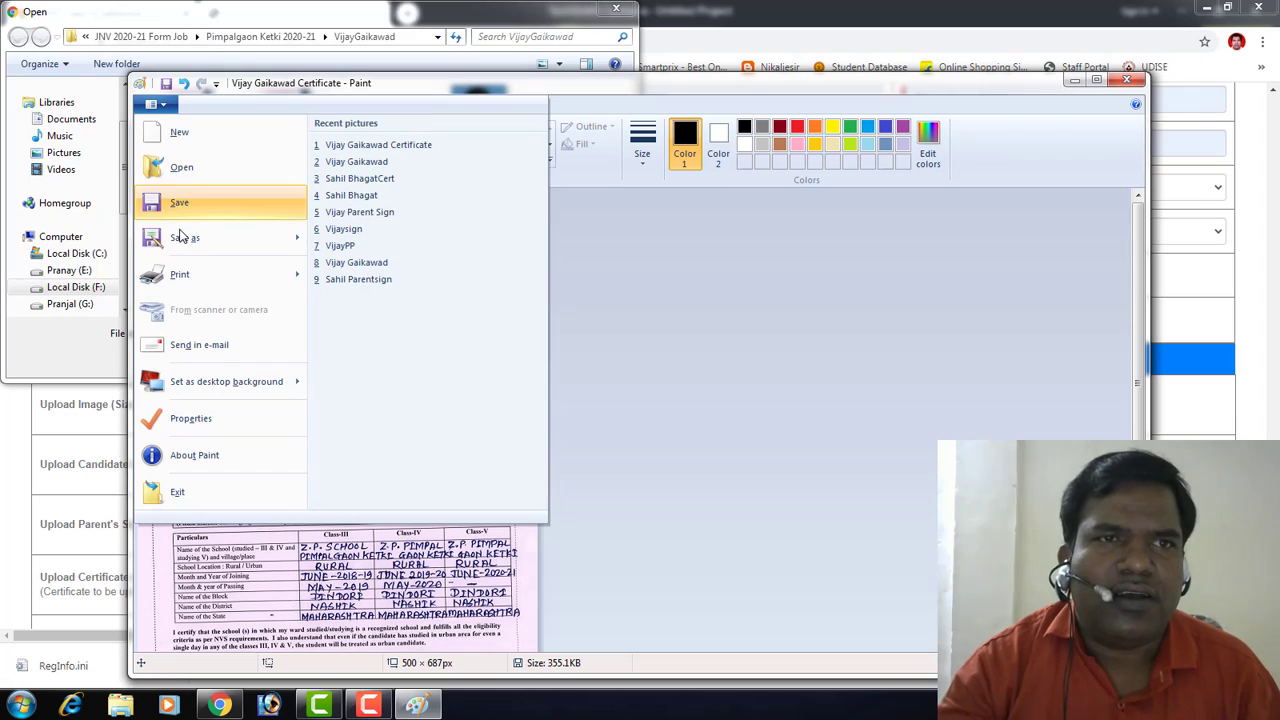
mouse_move(200, 238)
click(367, 204)
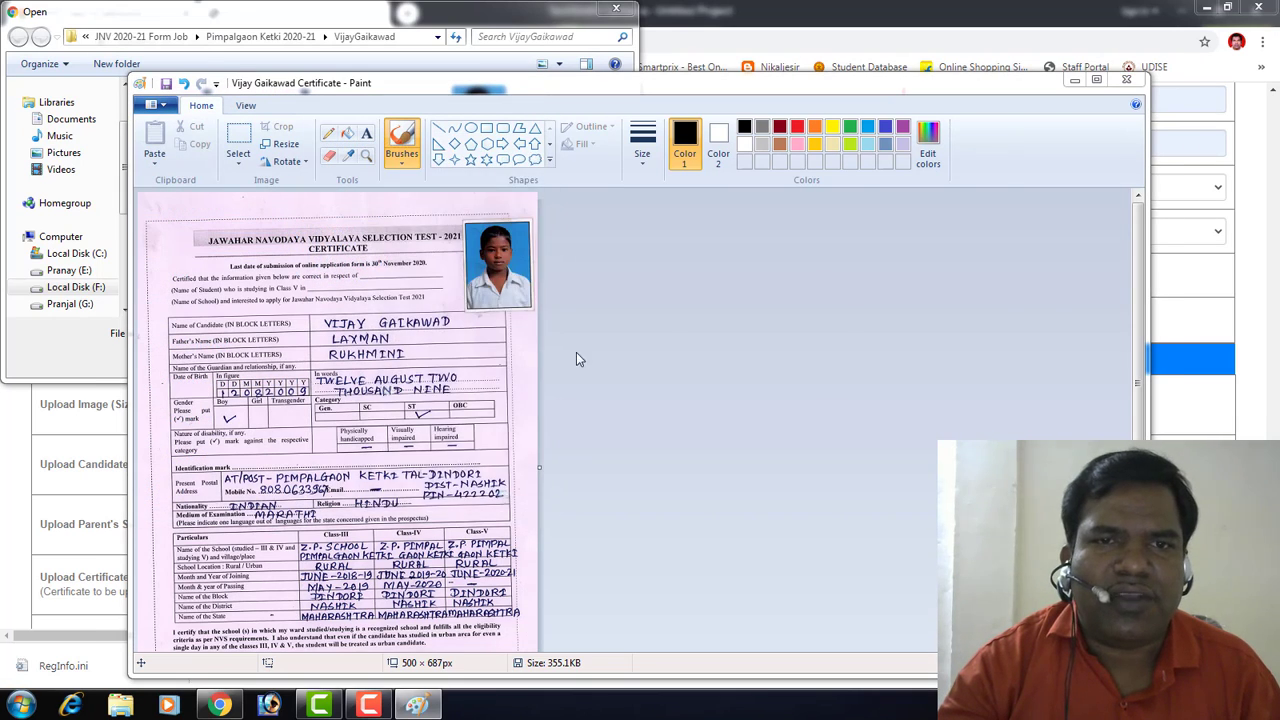
click(577, 328)
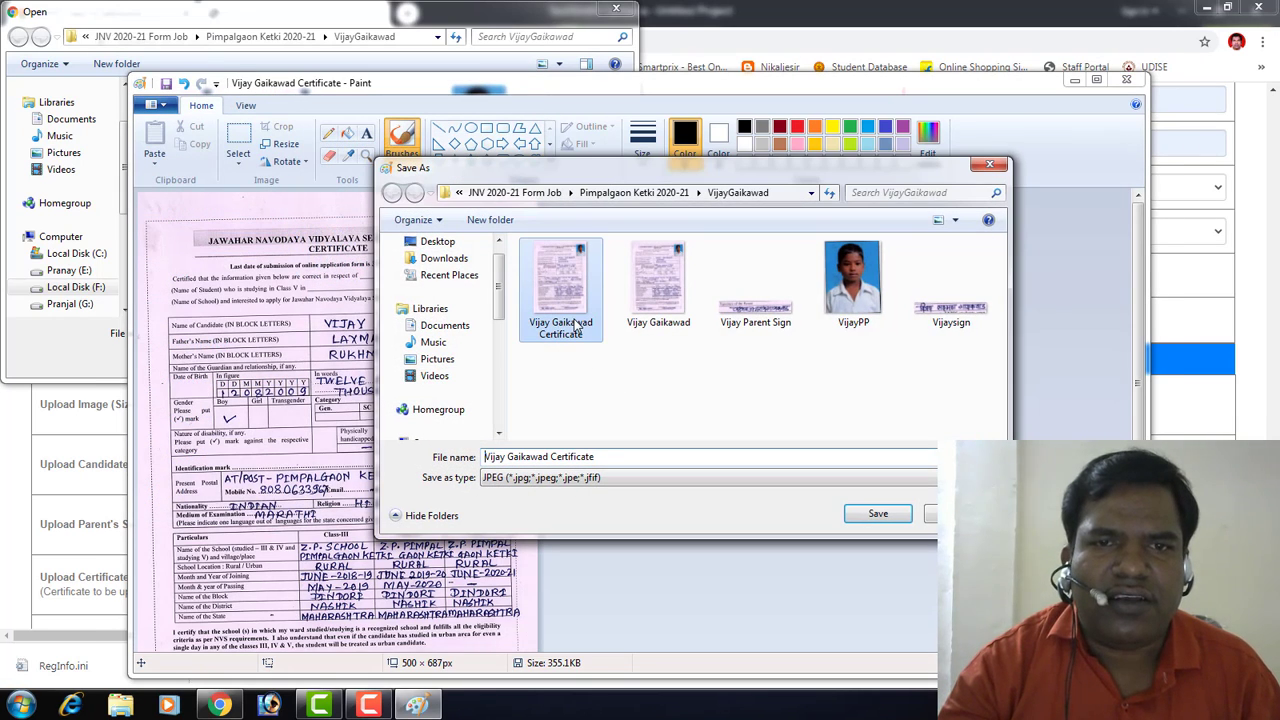
click(878, 513)
click(676, 353)
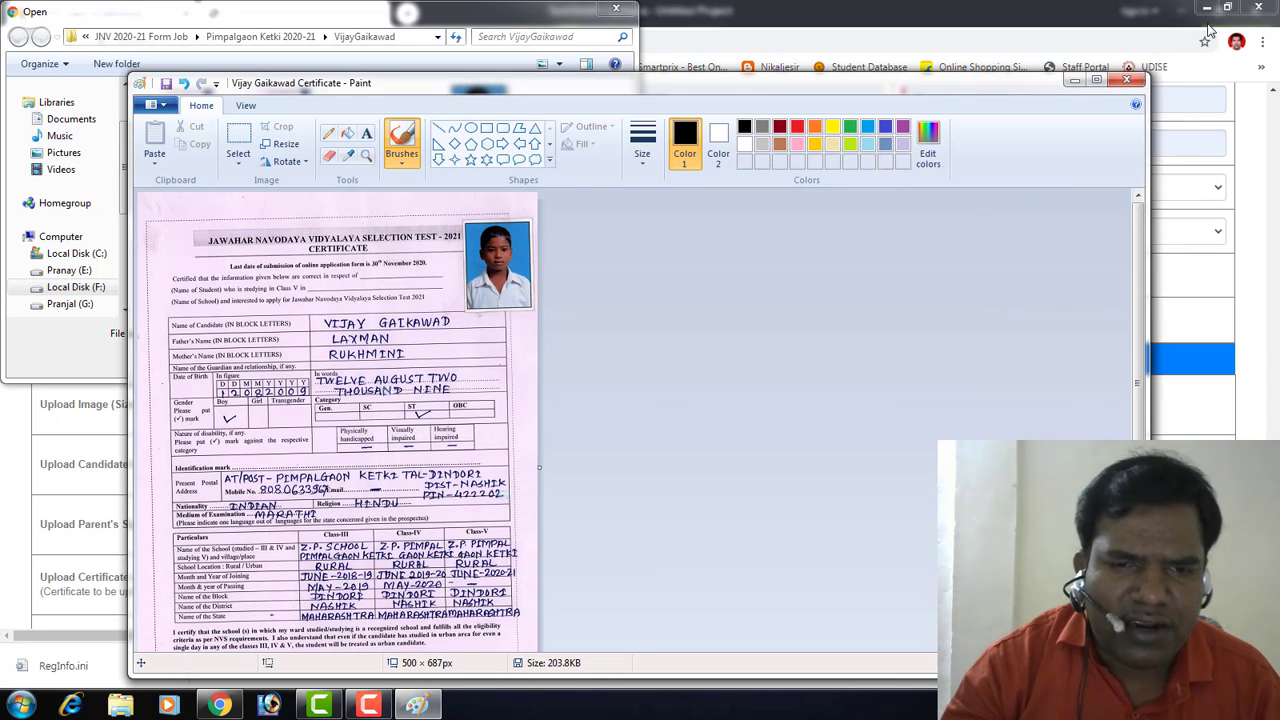
click(1127, 80)
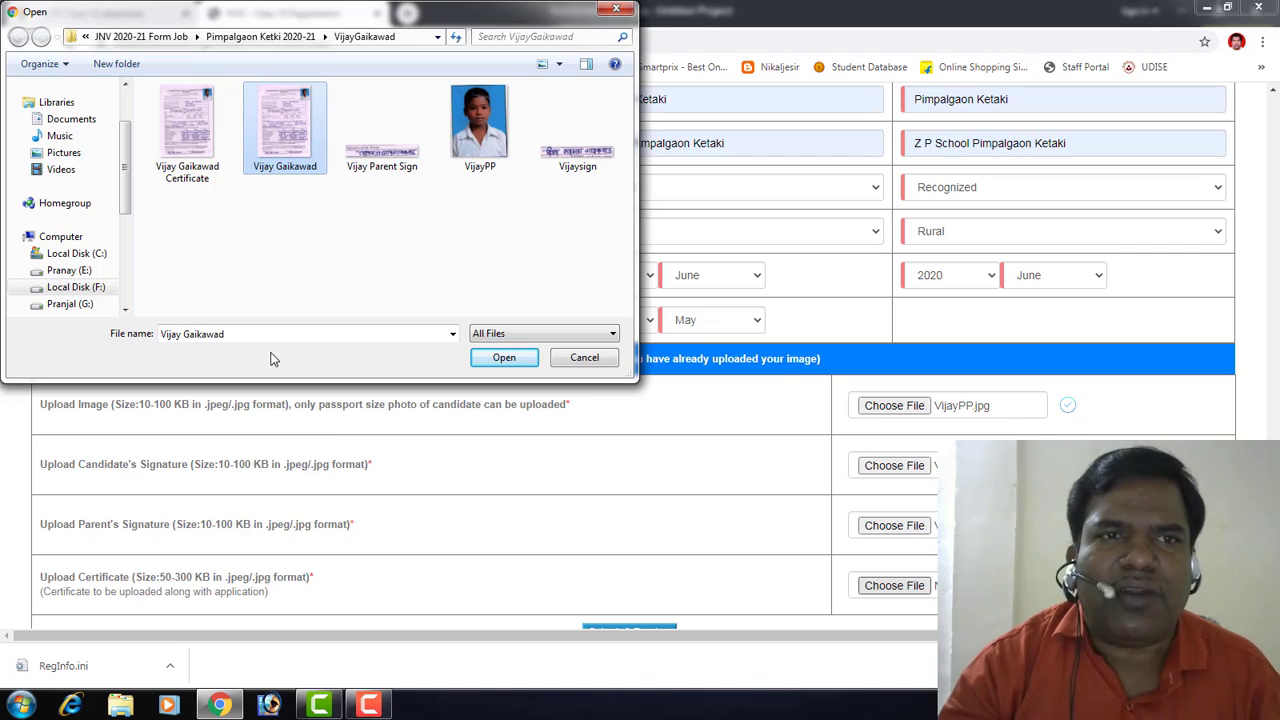
click(196, 163)
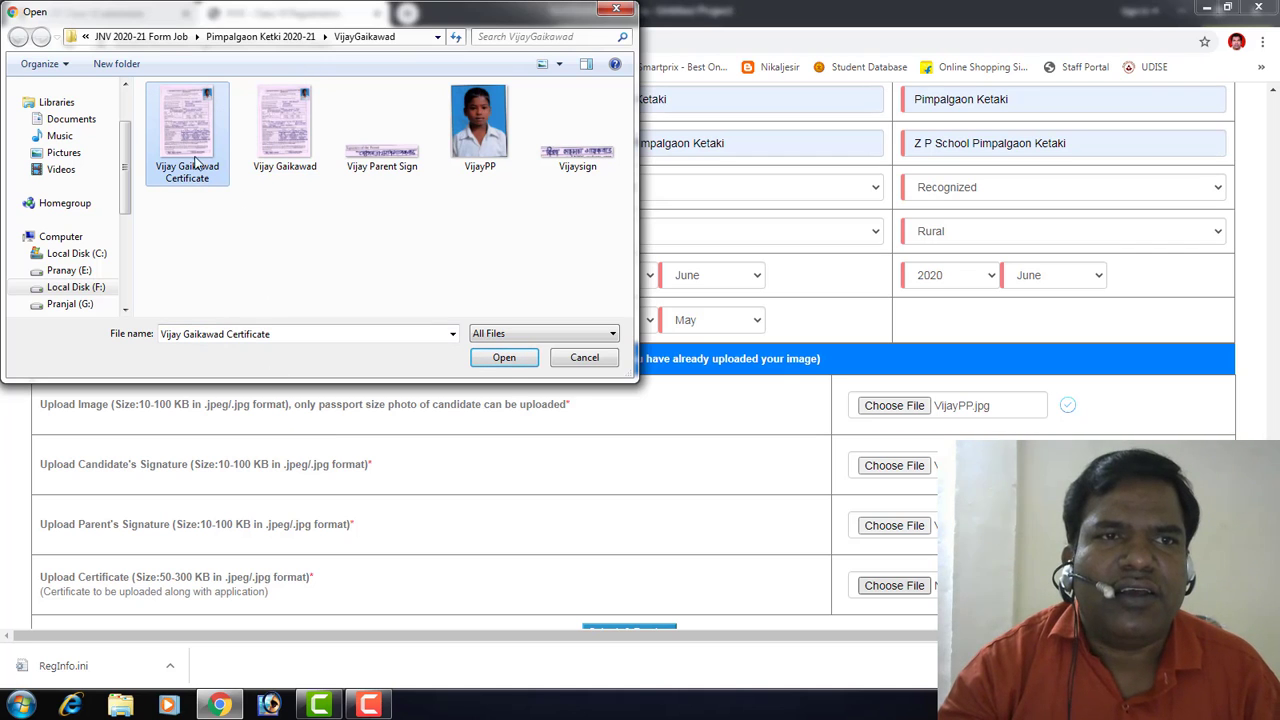
click(504, 360)
scroll(610, 562, down, 1)
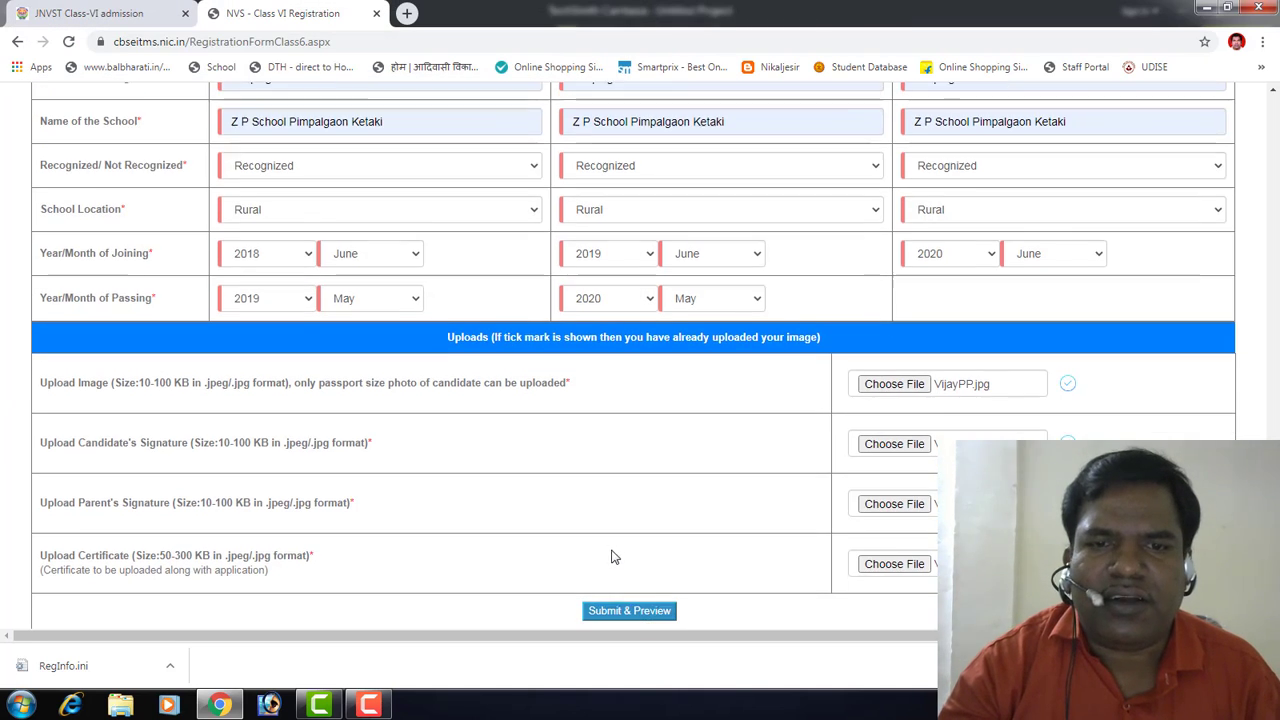
click(617, 612)
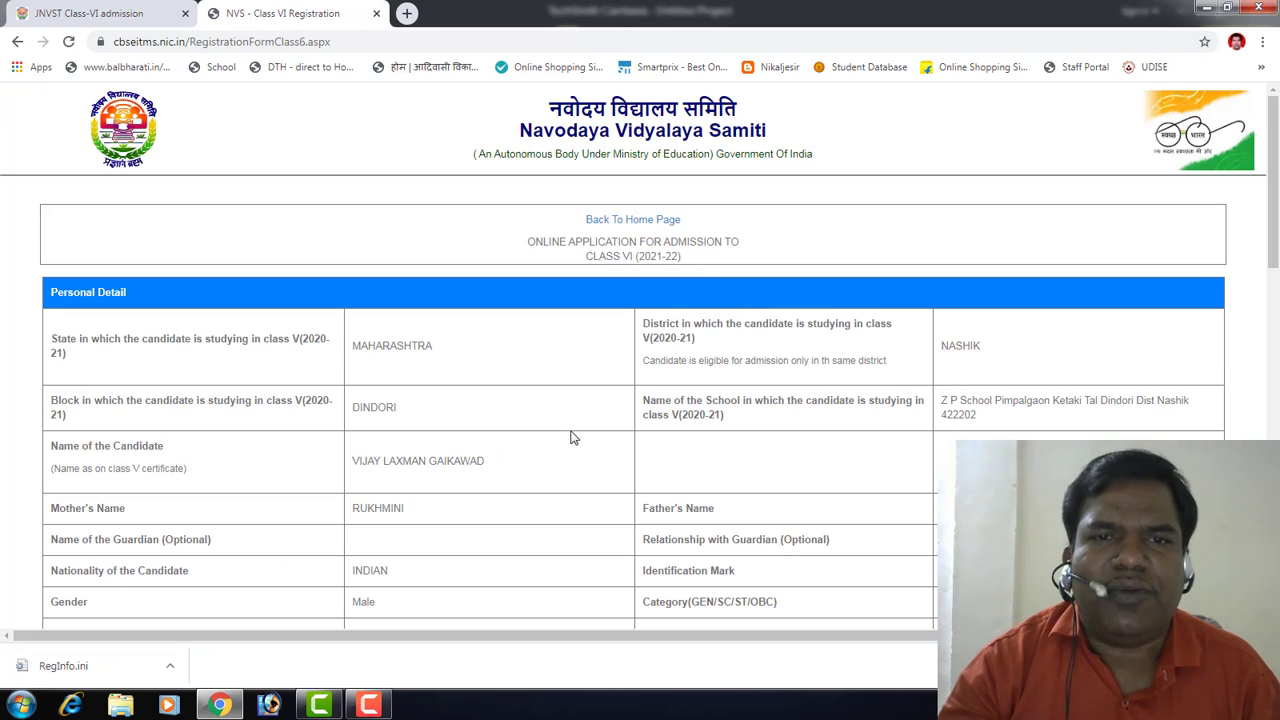
Step: Scroll up and down the Class VI application preview to review the details and uploaded images
scroll(583, 411, down, 15)
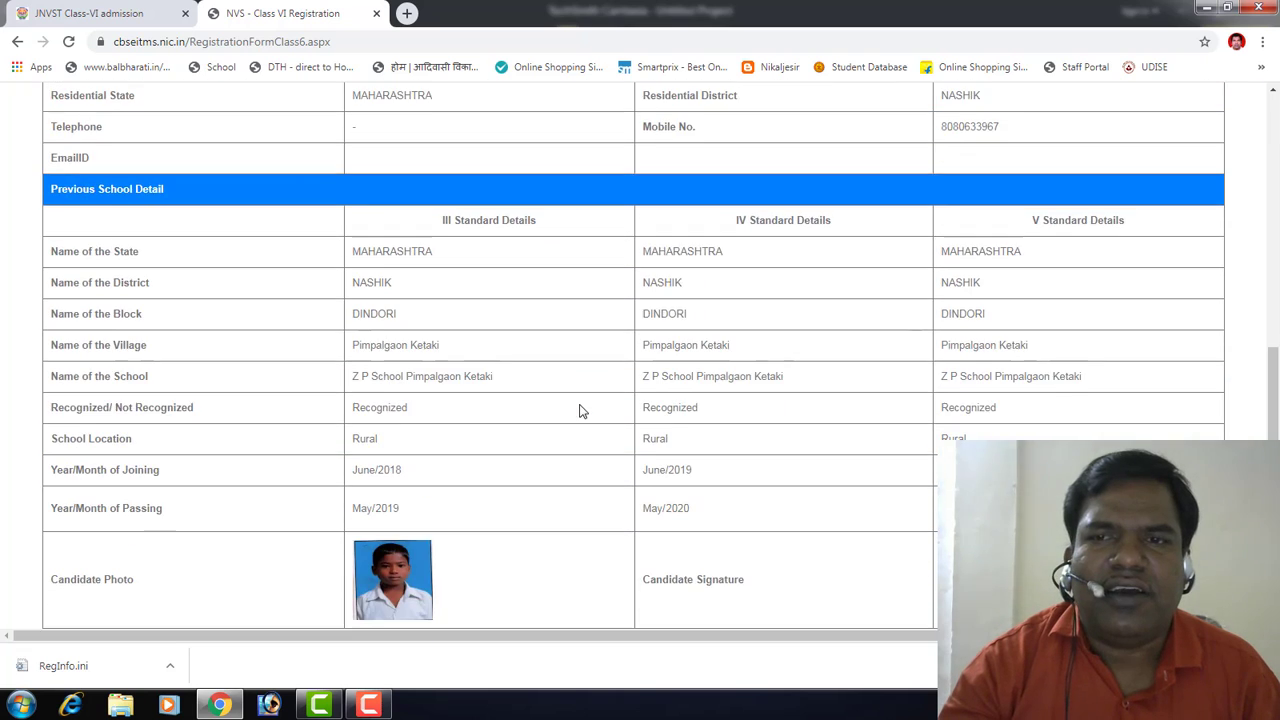
scroll(583, 411, down, 1)
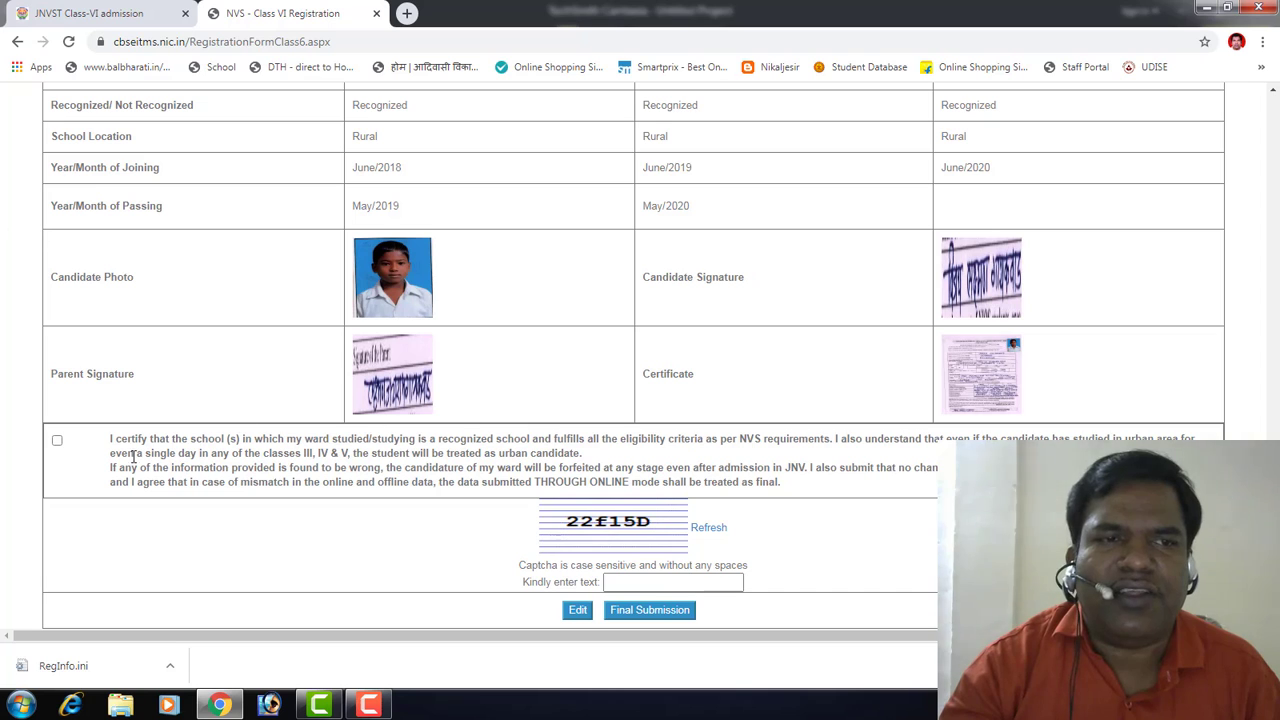
scroll(457, 523, up, 5)
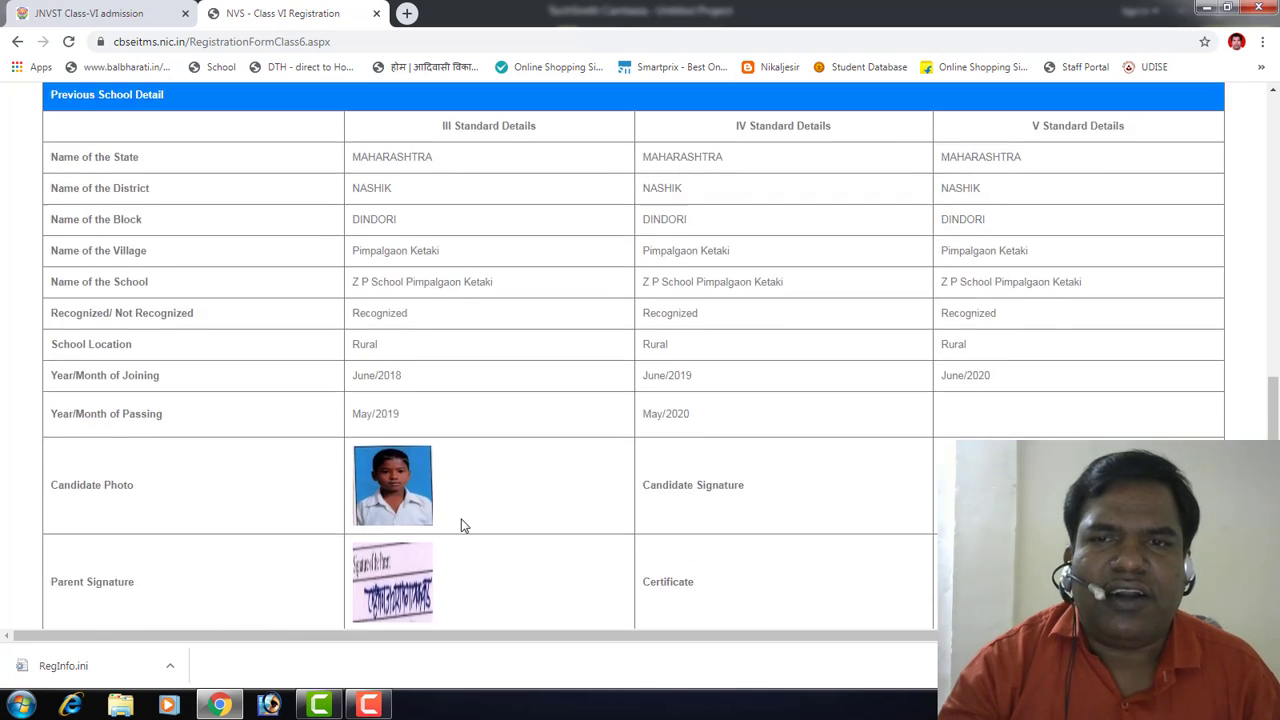
scroll(462, 525, up, 1)
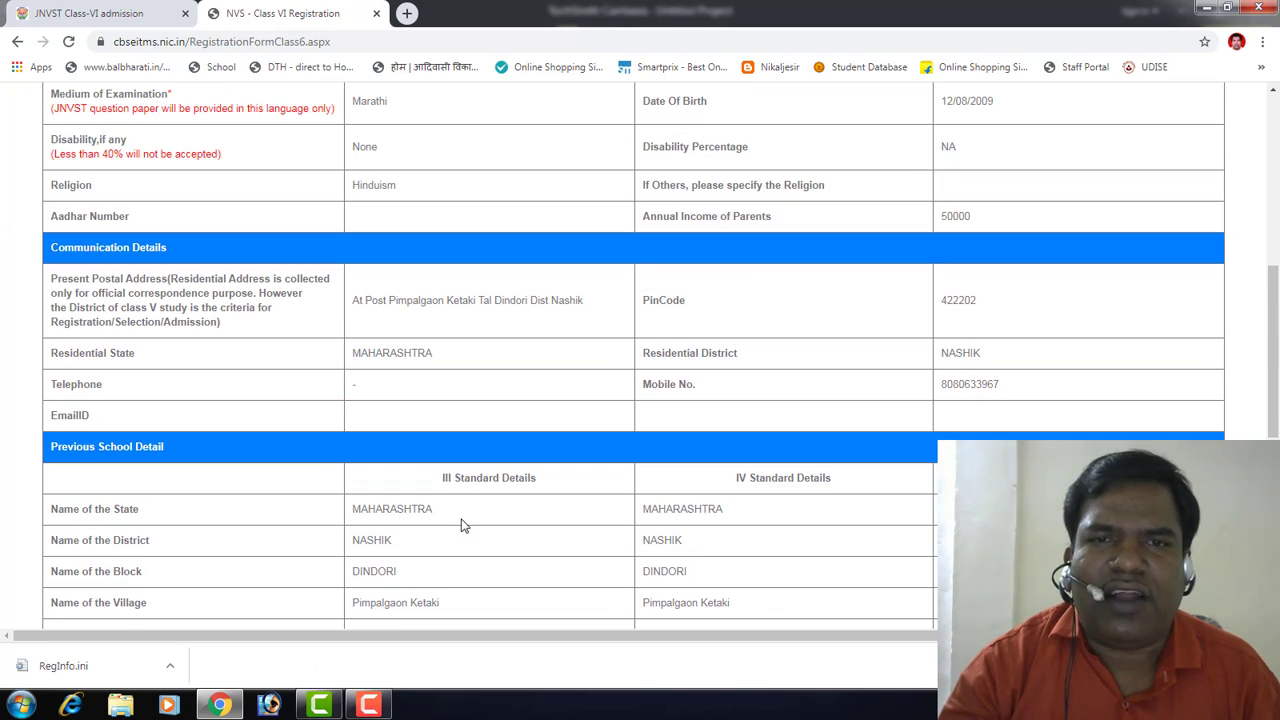
scroll(461, 525, up, 3)
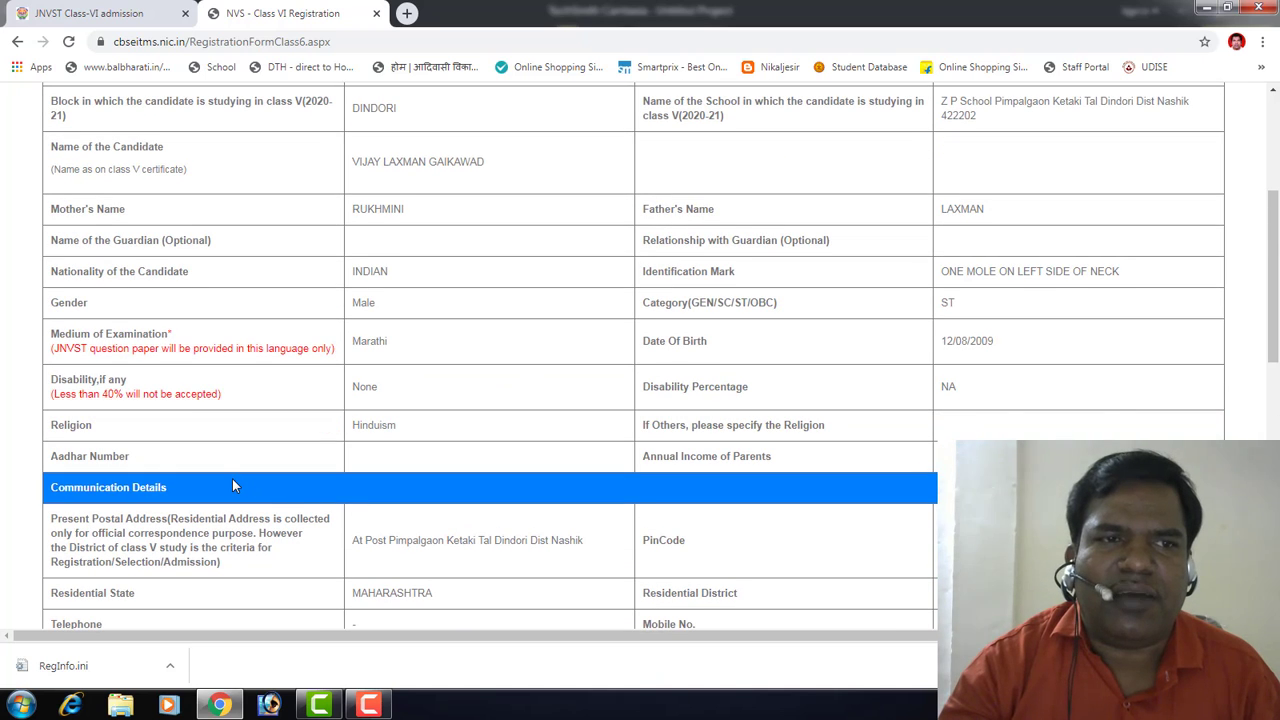
scroll(531, 420, down, 8)
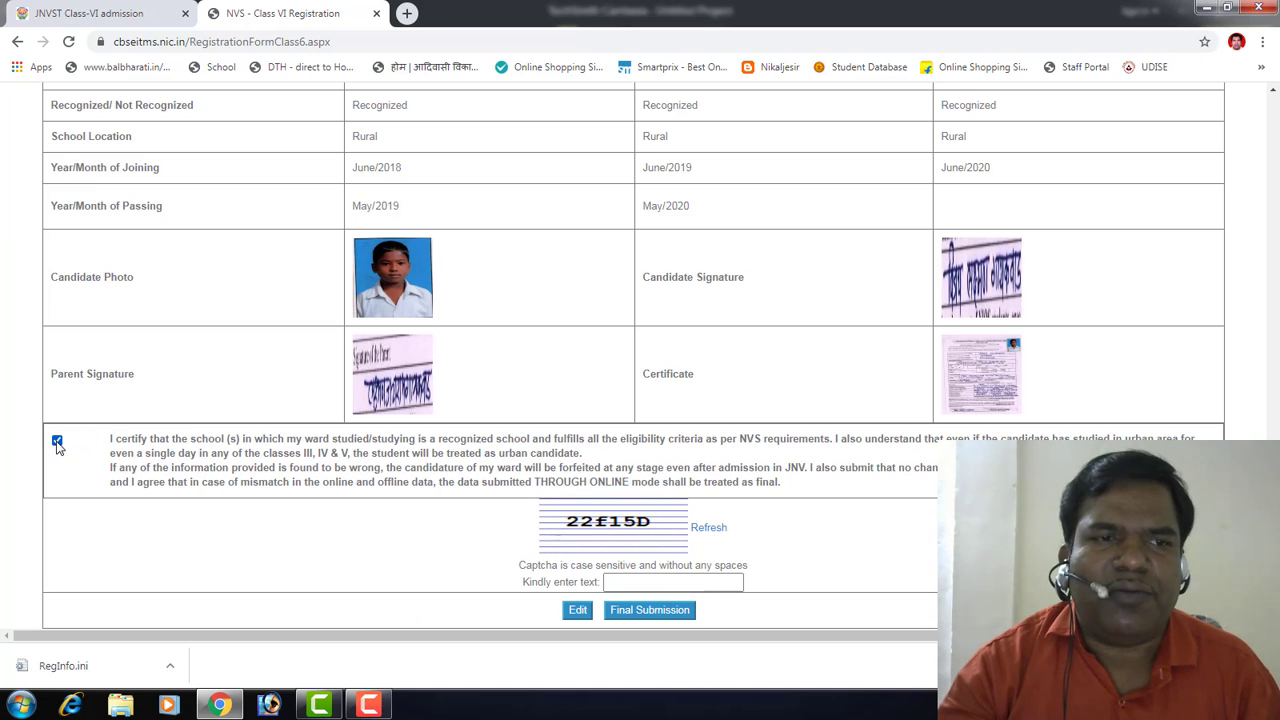
Step: Enter the captcha and confirm Final Submission of the Class VI application
click(636, 583)
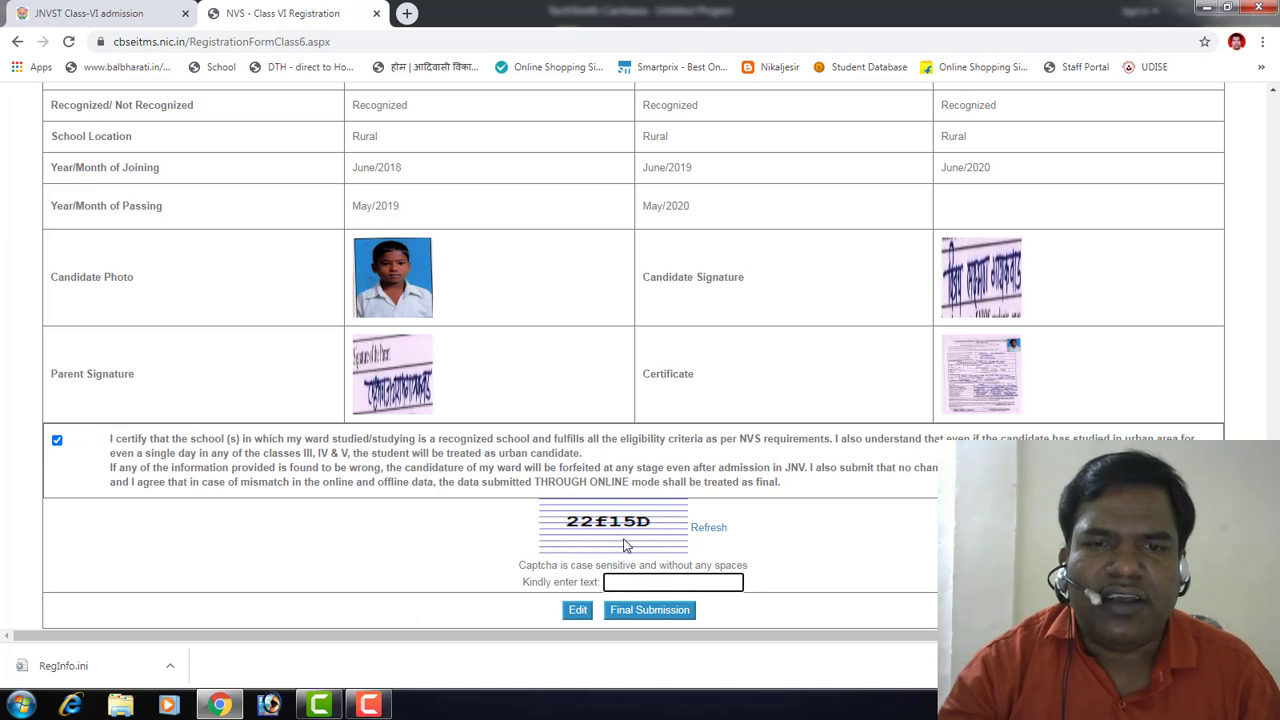
text(22f15D)
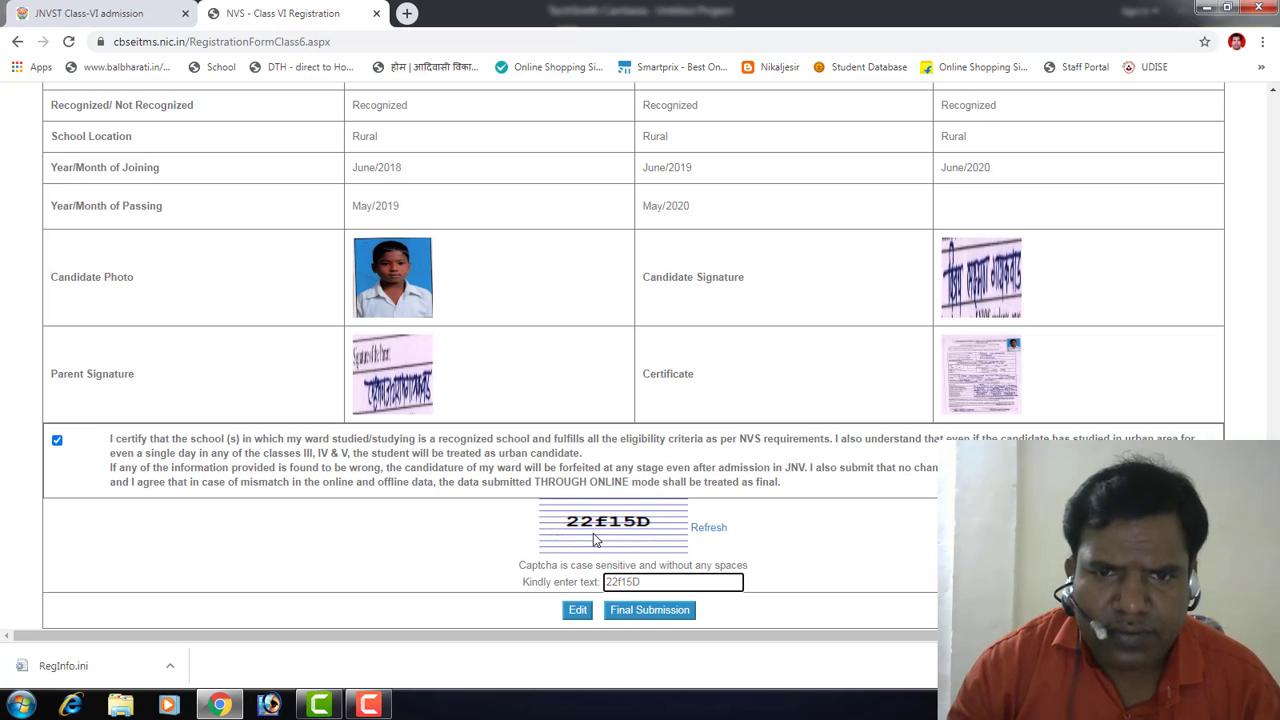
click(655, 613)
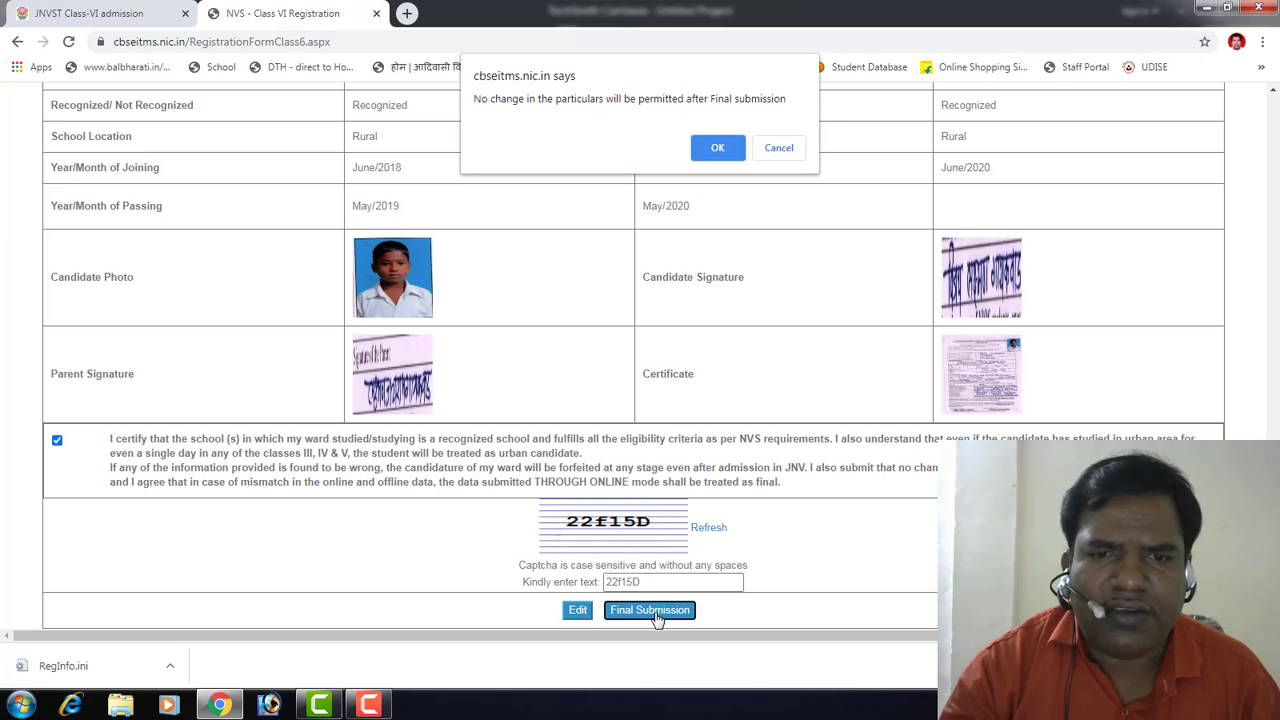
click(718, 149)
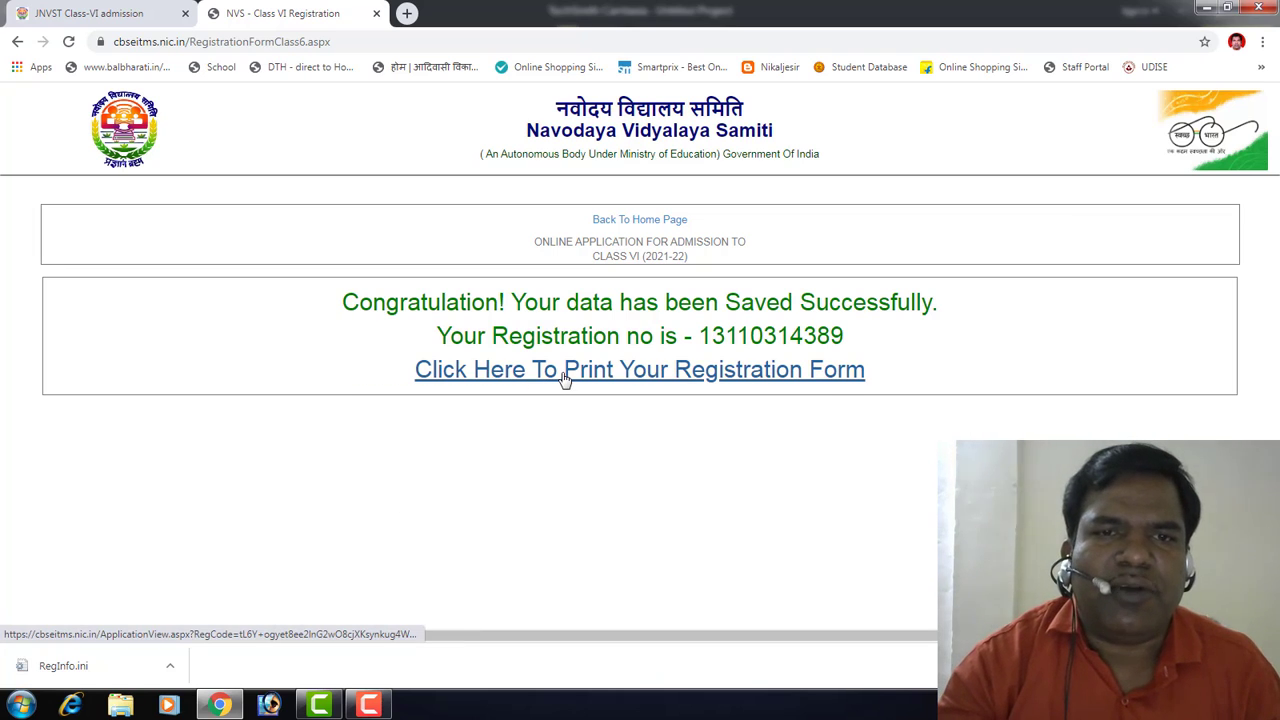
Step: Send the printable 2-page registration form to Save as PDF from Chrome's print preview
click(650, 377)
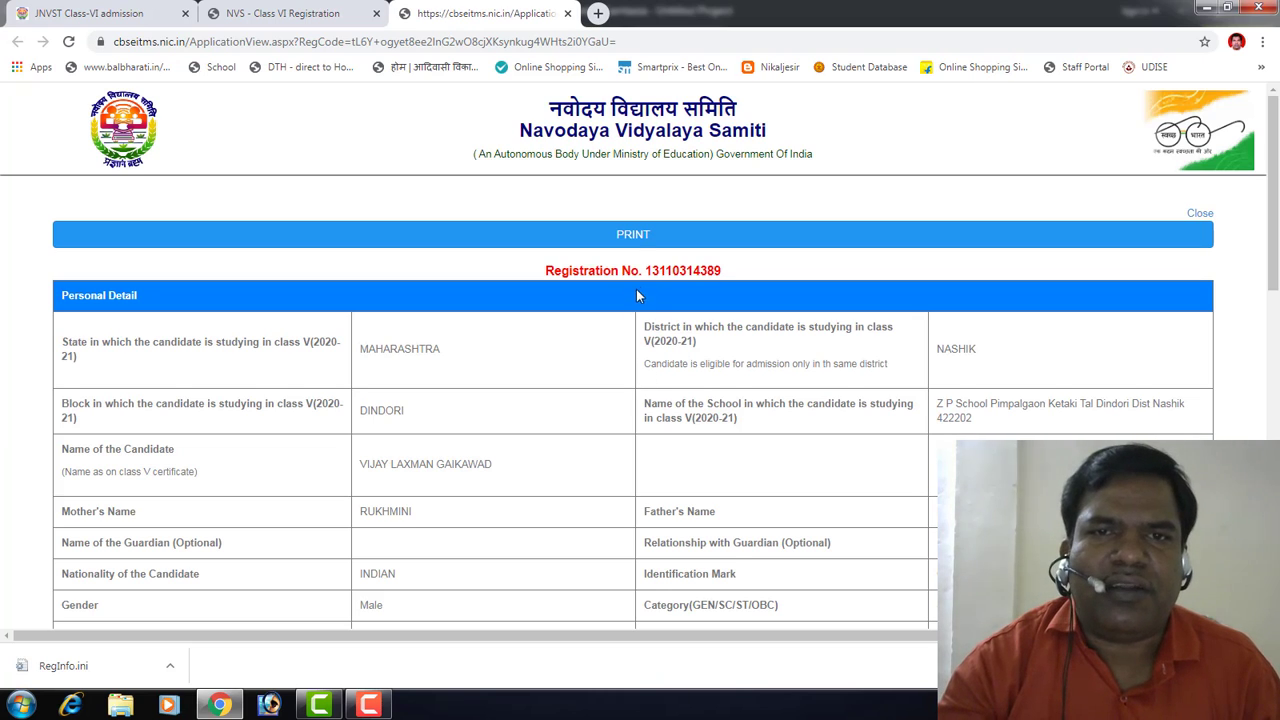
click(630, 238)
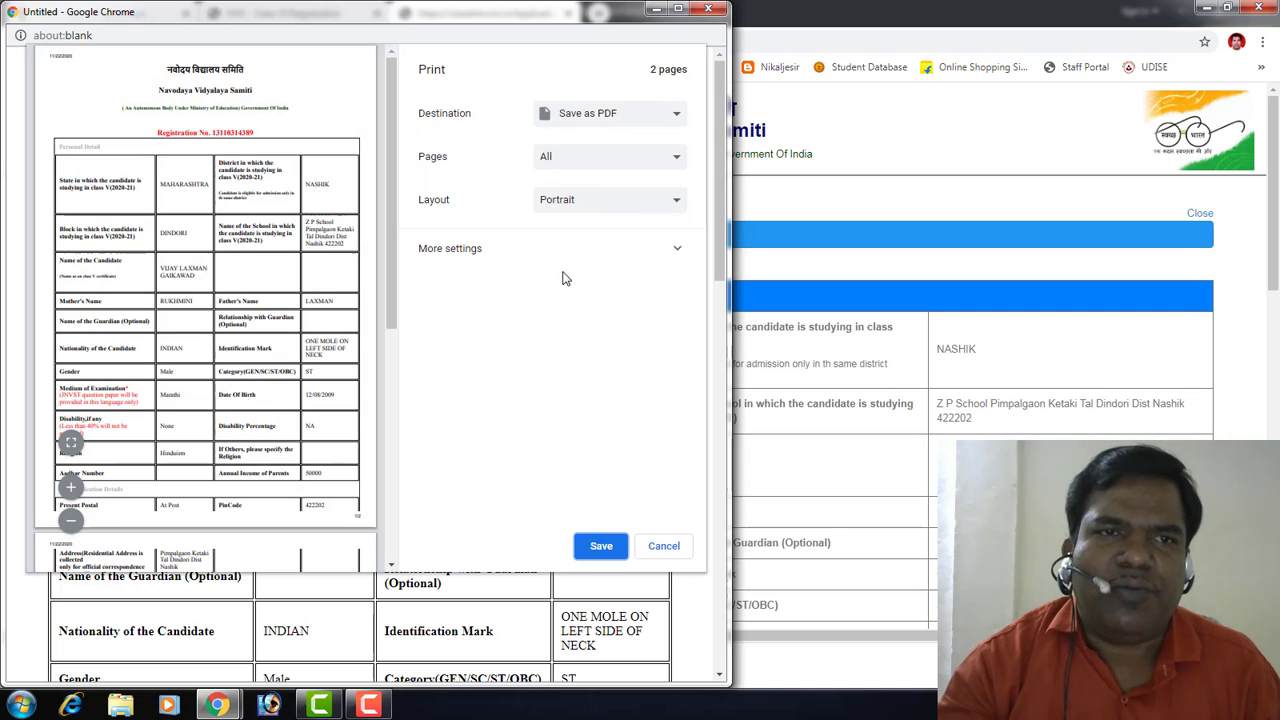
click(677, 248)
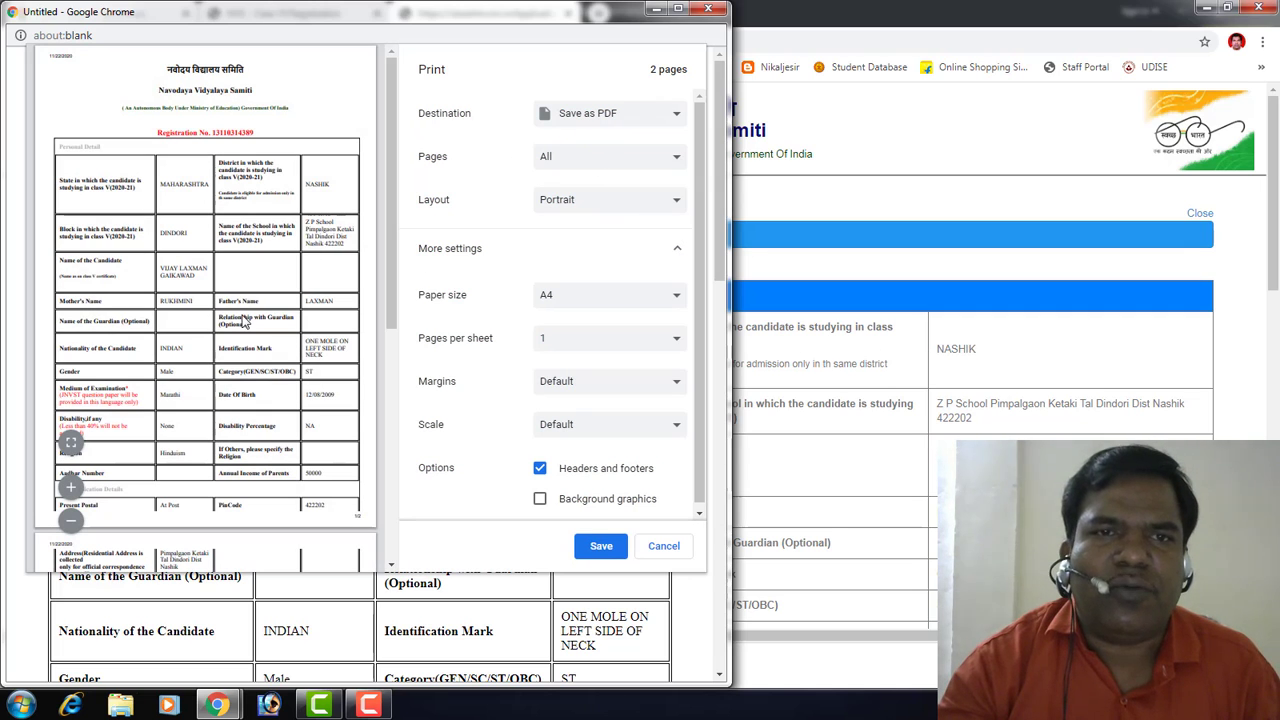
drag(397, 277, 390, 542)
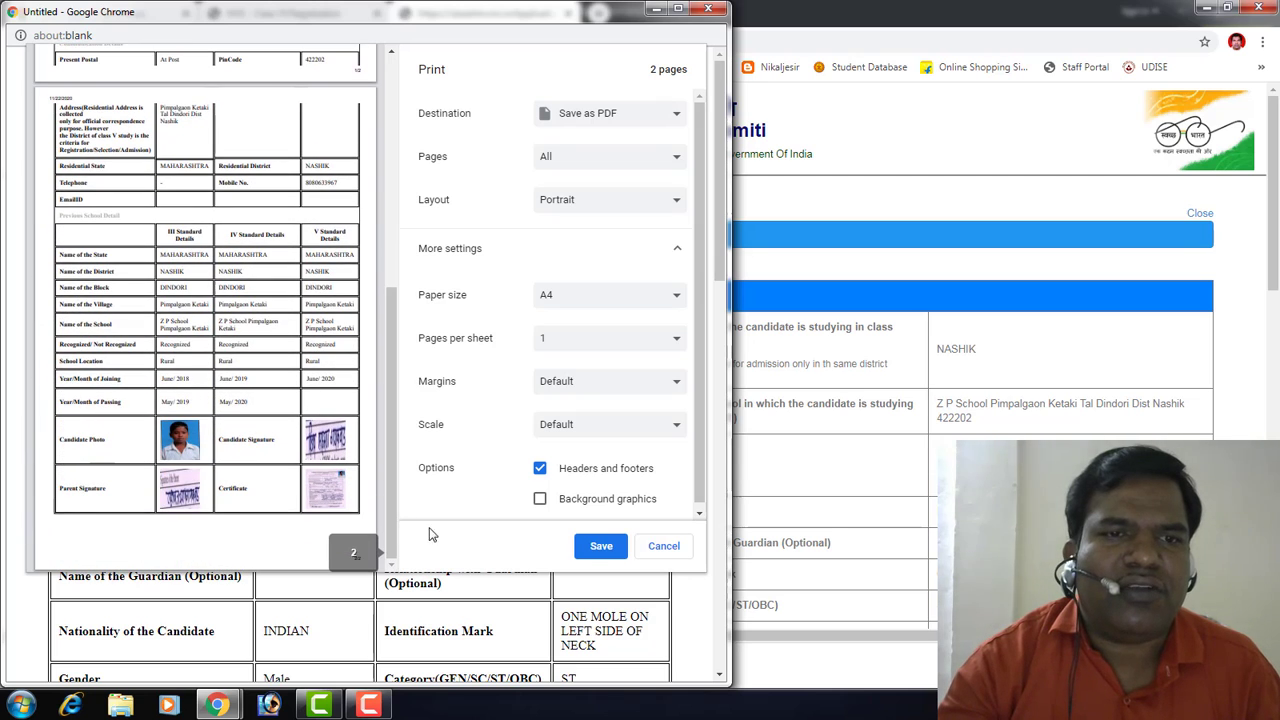
click(600, 547)
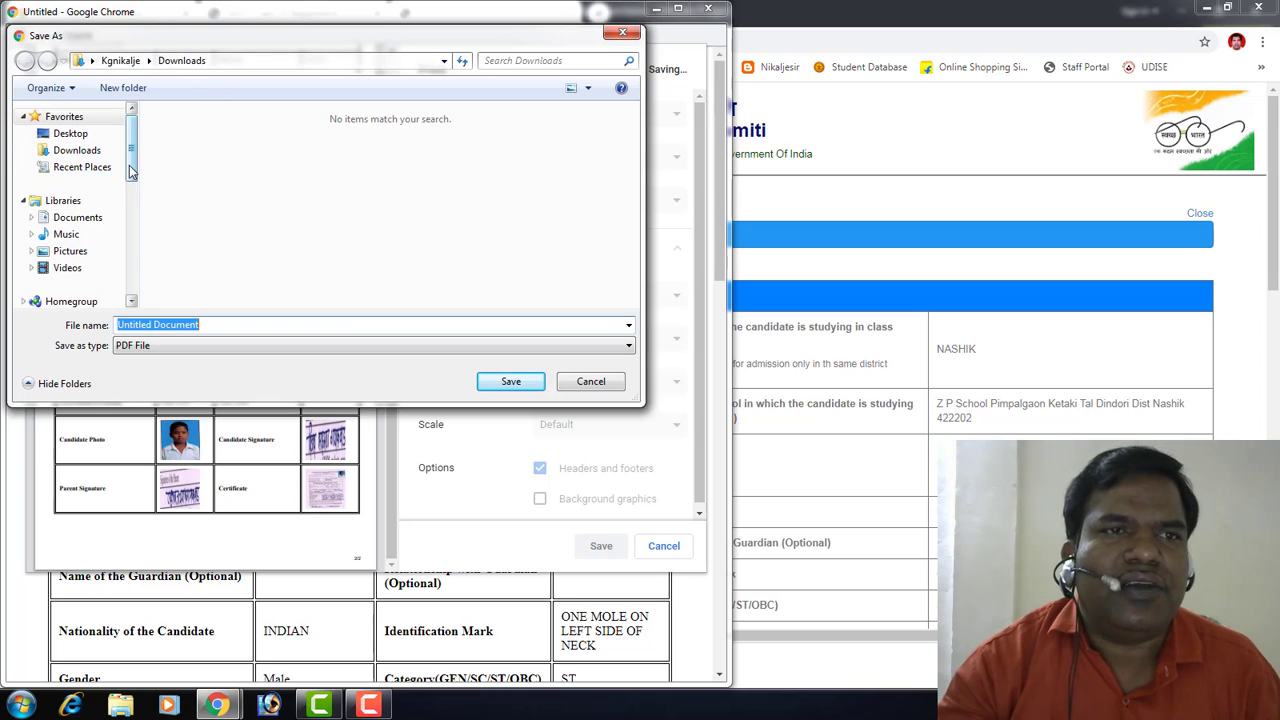
Step: Choose F: > JNV 2020-21 Form Job > Pimpalgaon Ketki 2020-21 > the candidate's folder as the save location
drag(130, 170, 132, 240)
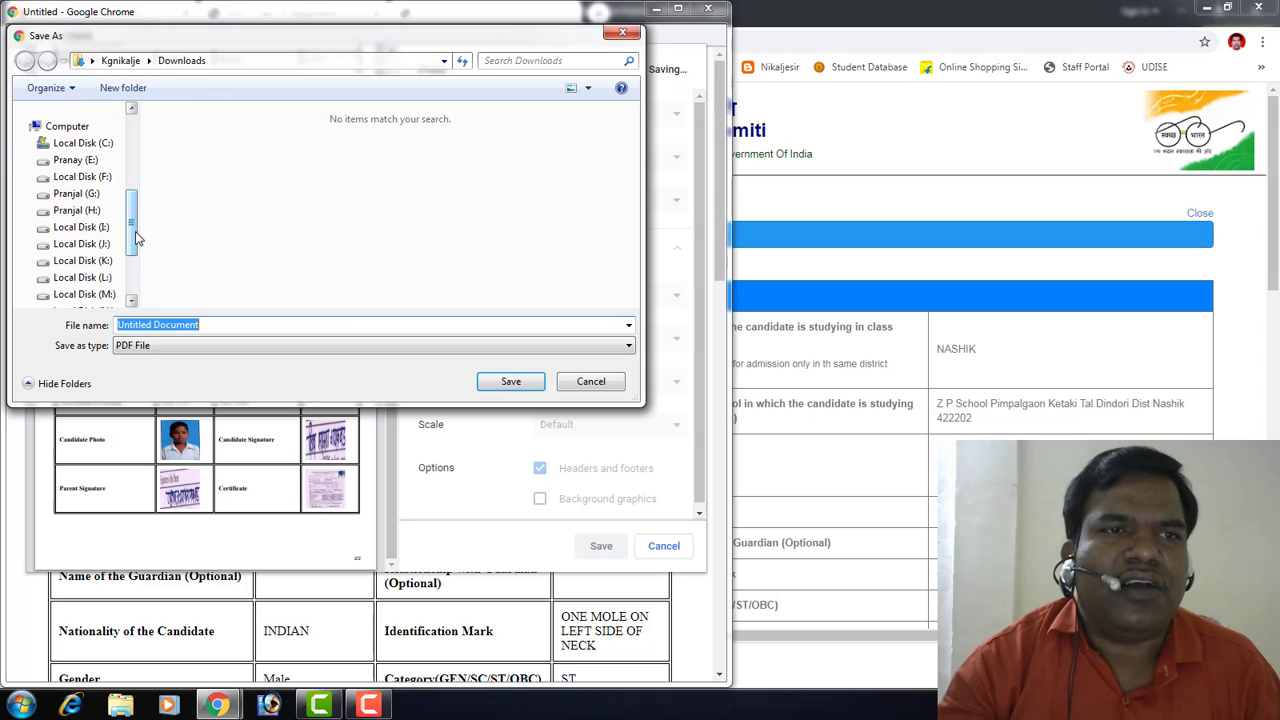
click(104, 180)
double_click(224, 151)
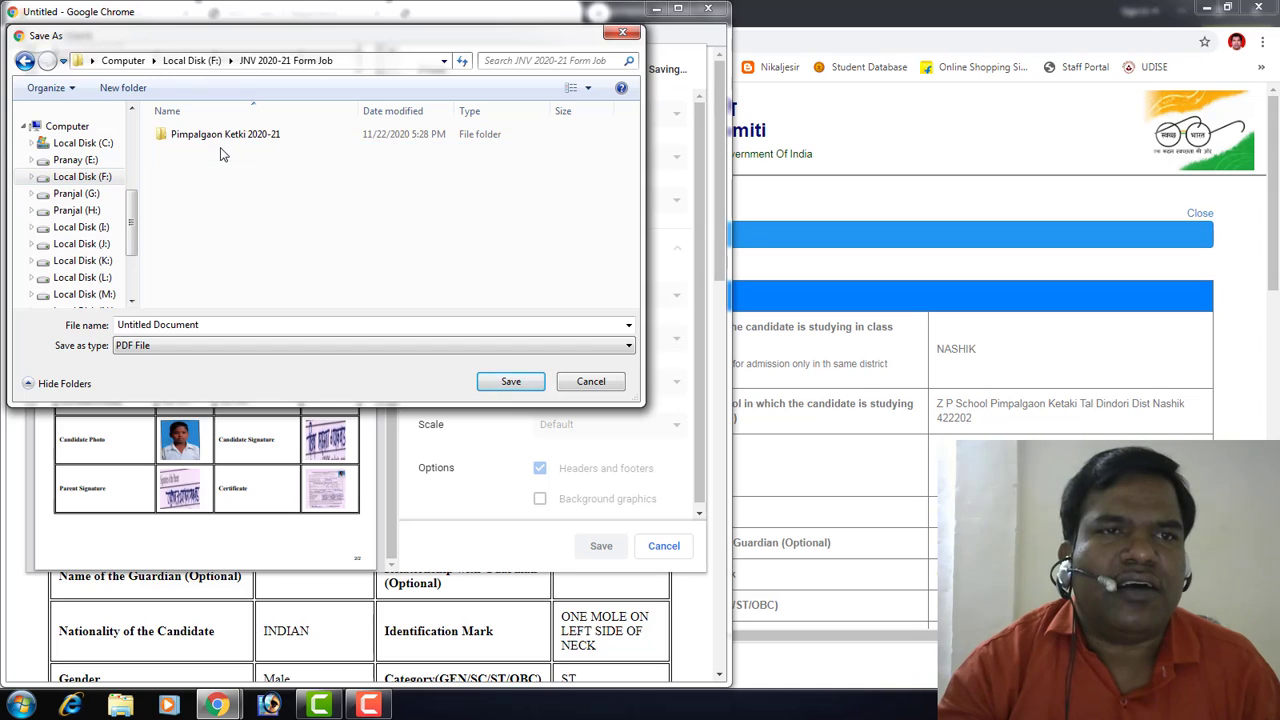
double_click(224, 136)
click(289, 185)
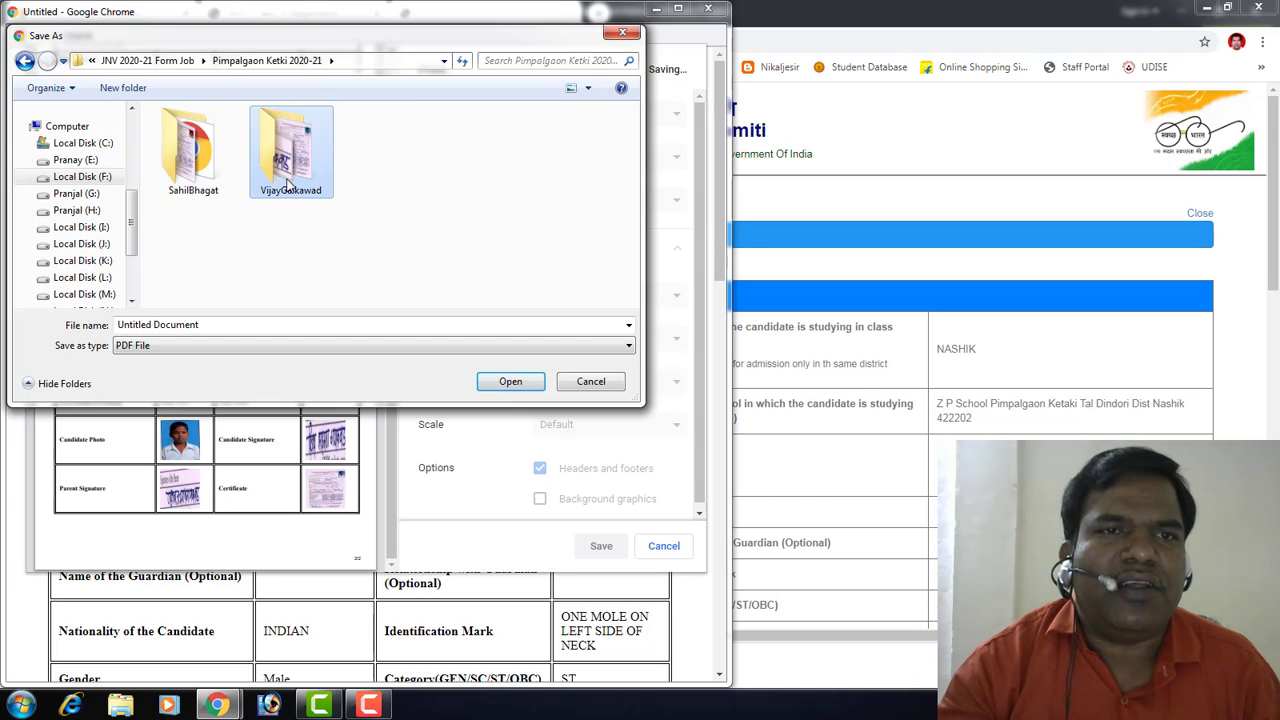
double_click(289, 185)
Step: Save the PDF as the candidate's name followed by 'Print', then close the print window
click(225, 323)
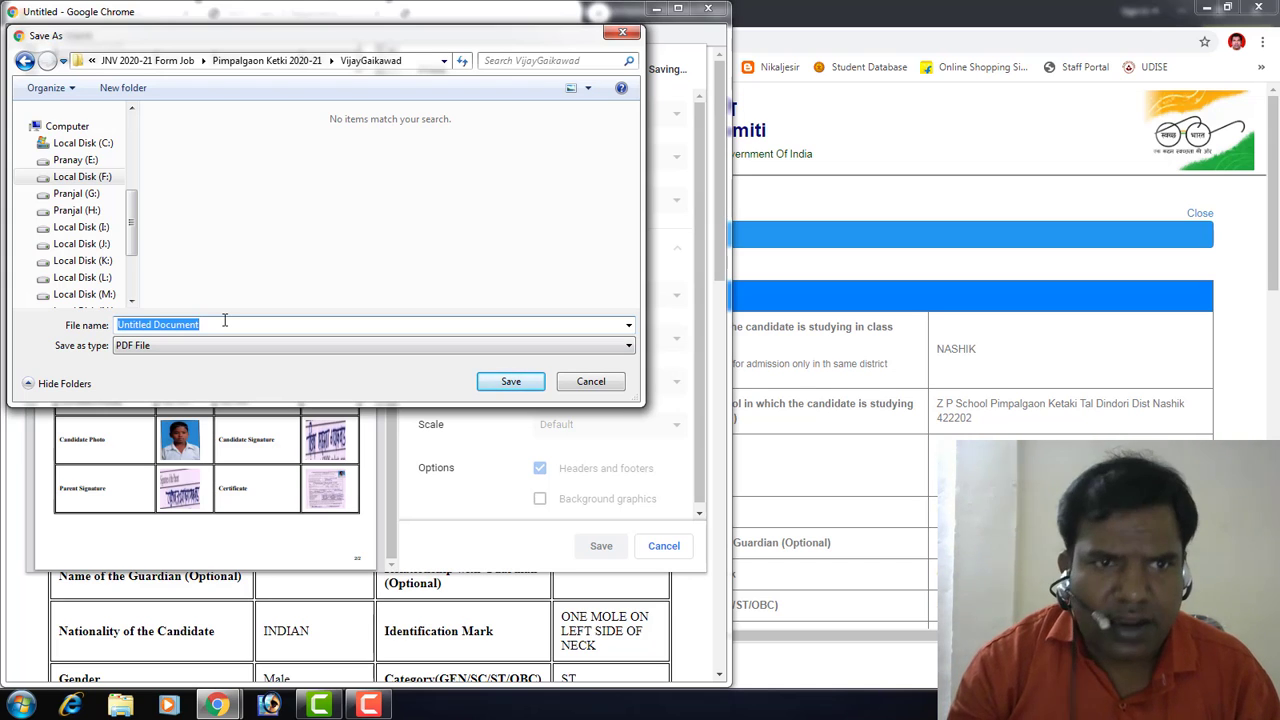
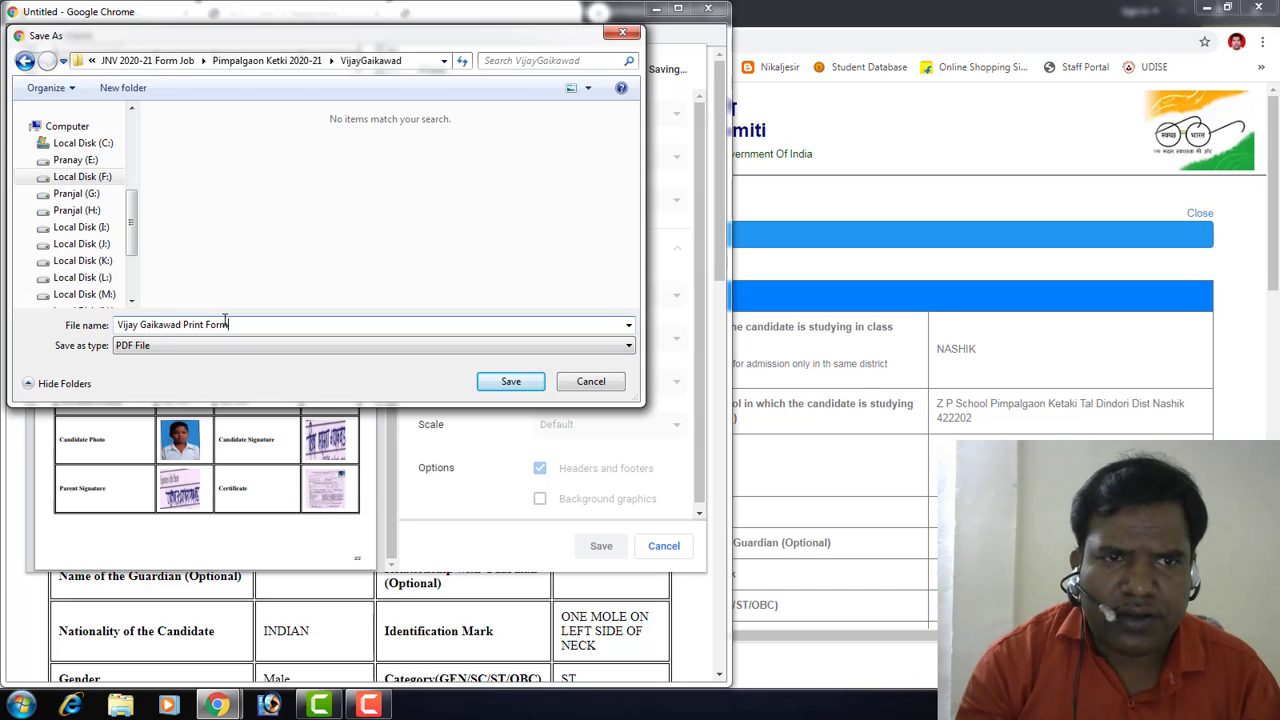
key(Return)
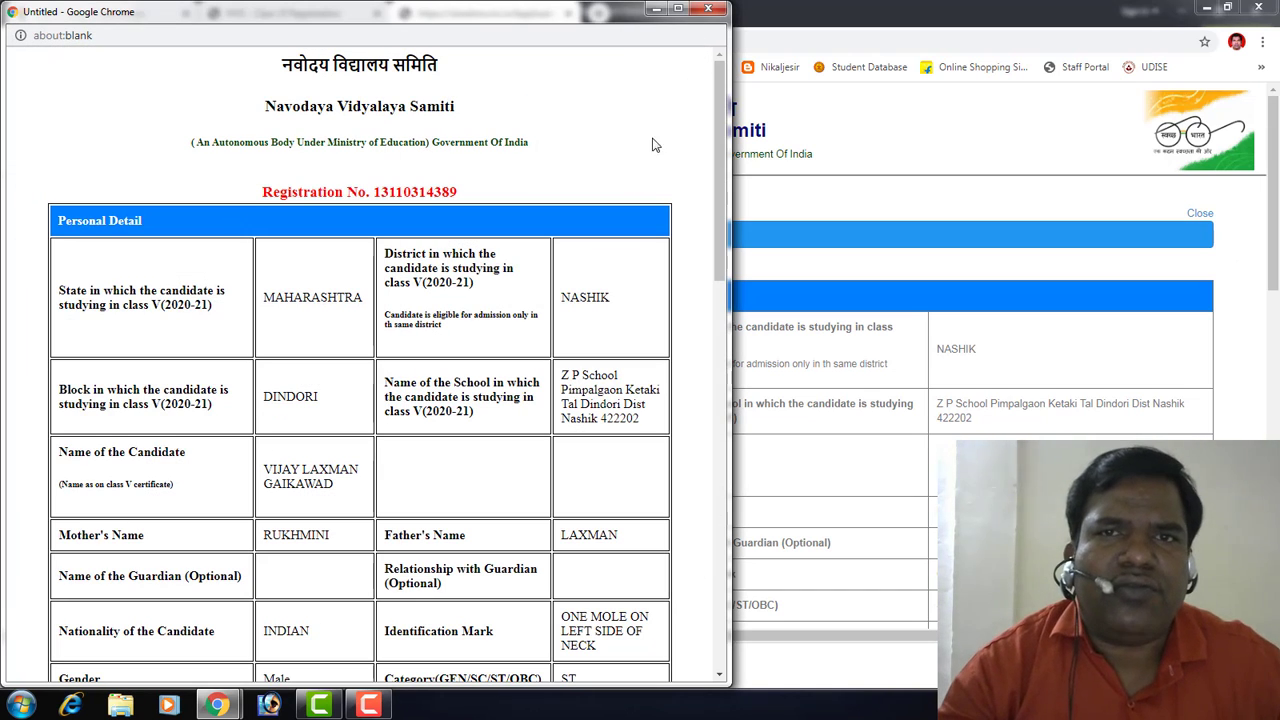
click(708, 12)
scroll(588, 488, down, 6)
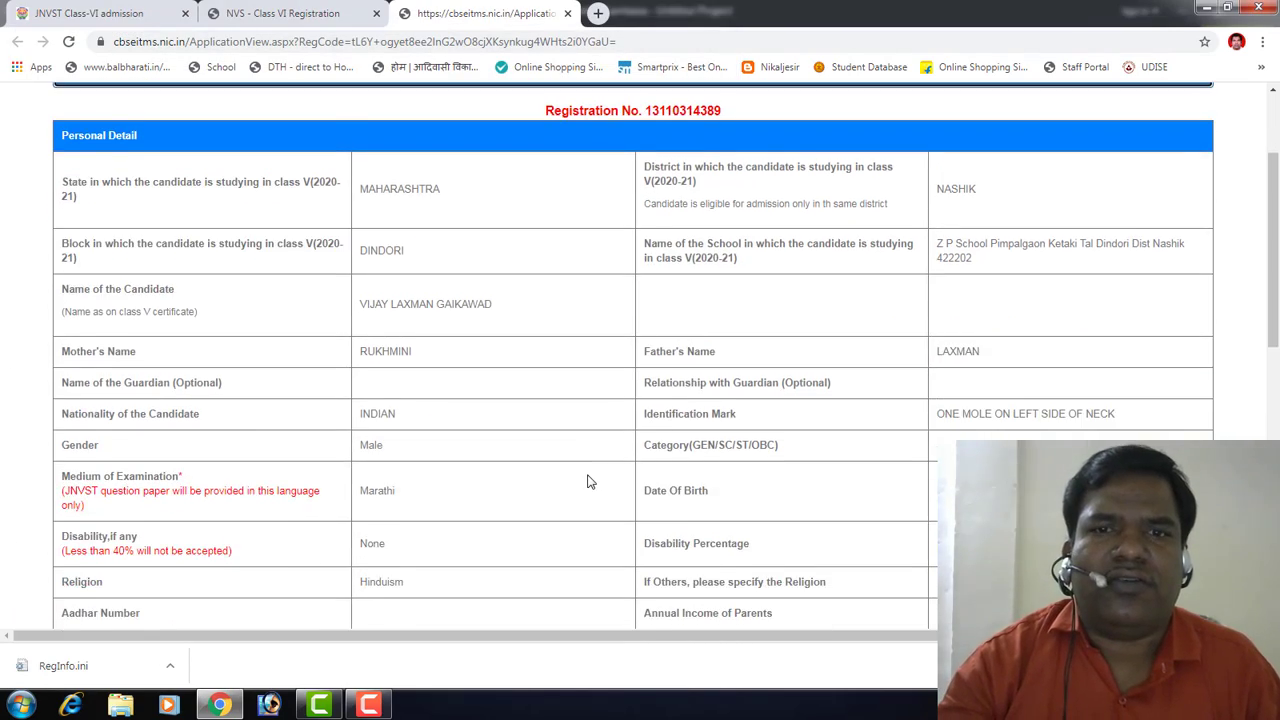
scroll(588, 482, up, 6)
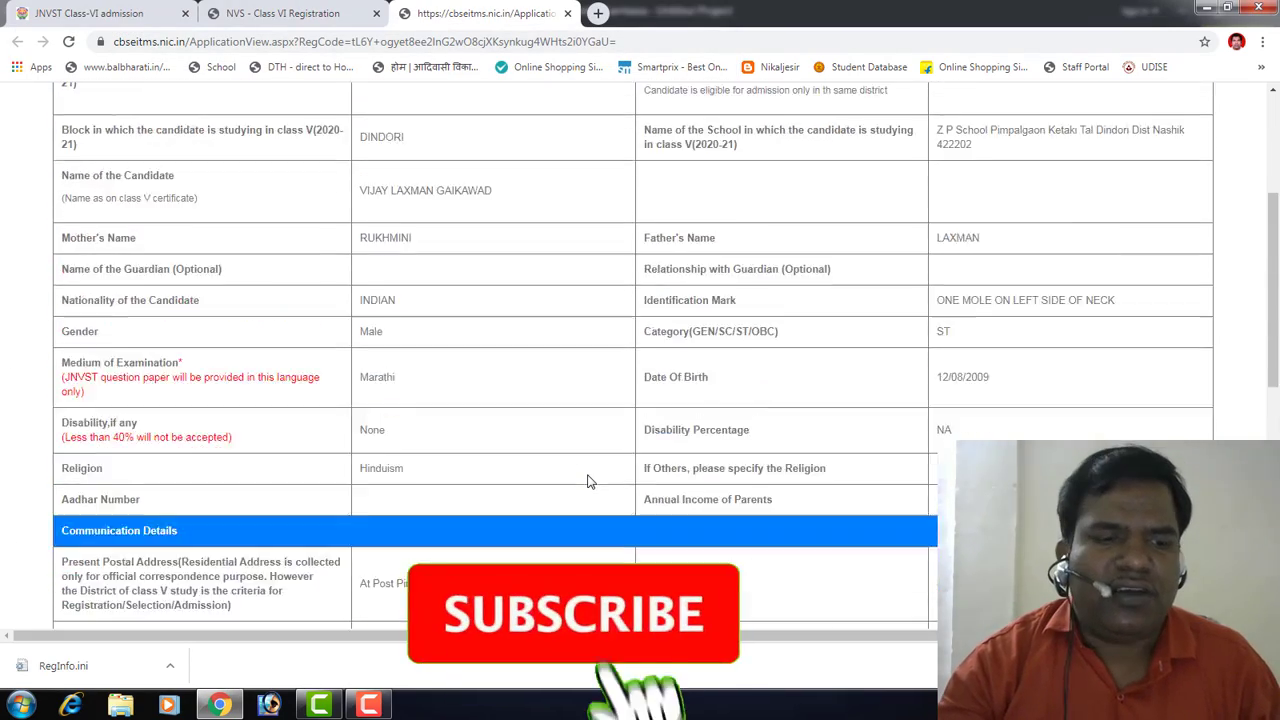